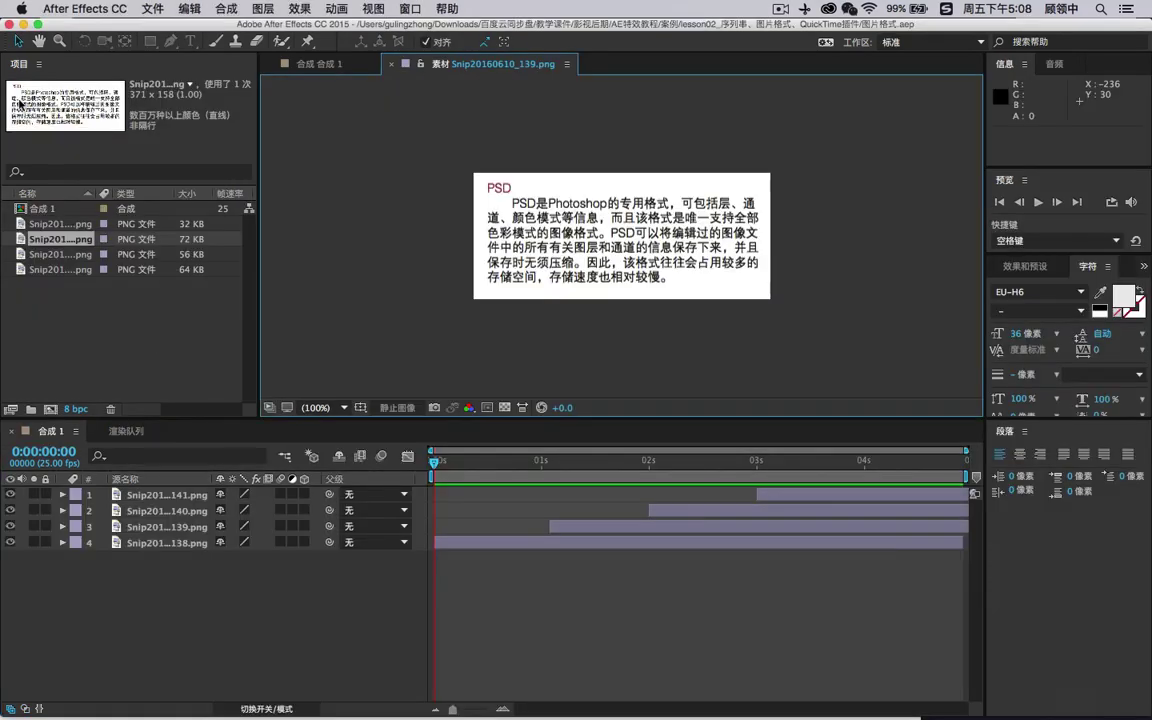
- Switch to Finder and open the 序列串 folder inside the lesson02 folder
mouse_move(113, 712)
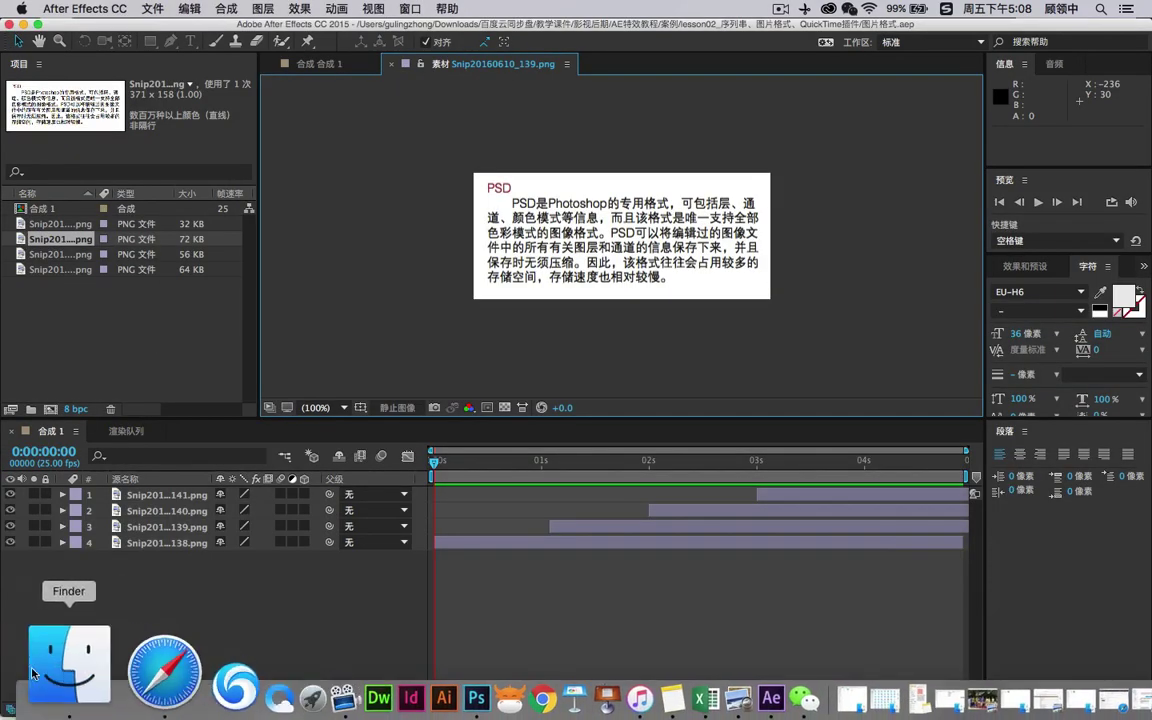
click(51, 663)
click(375, 365)
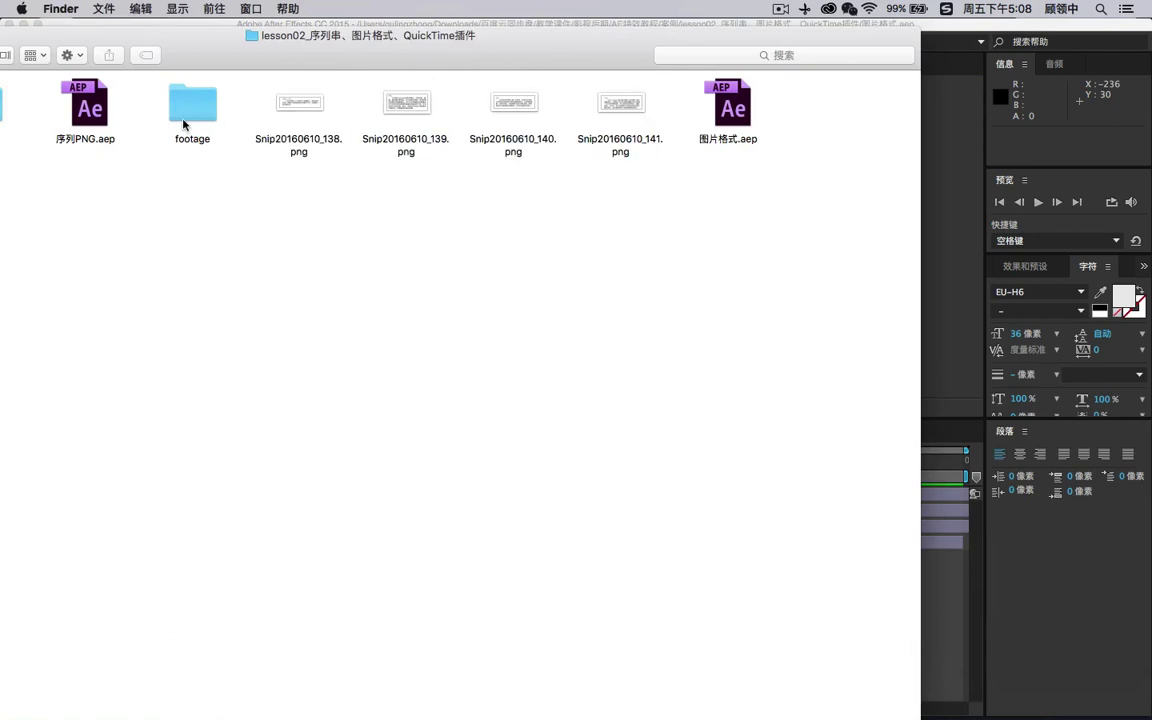
double_click(195, 38)
click(137, 95)
double_click(137, 95)
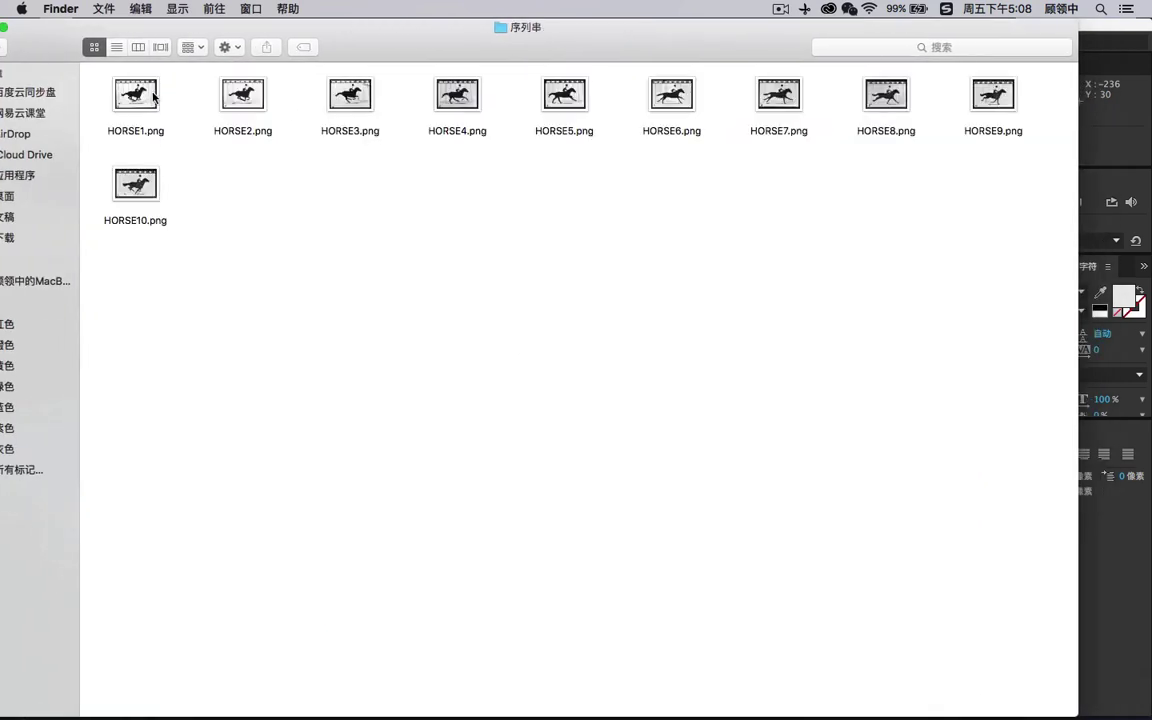
- Preview the numbered horse images from HORSE1.png onward, stepping through them repeatedly in order to examine the running motion
click(135, 94)
key(space)
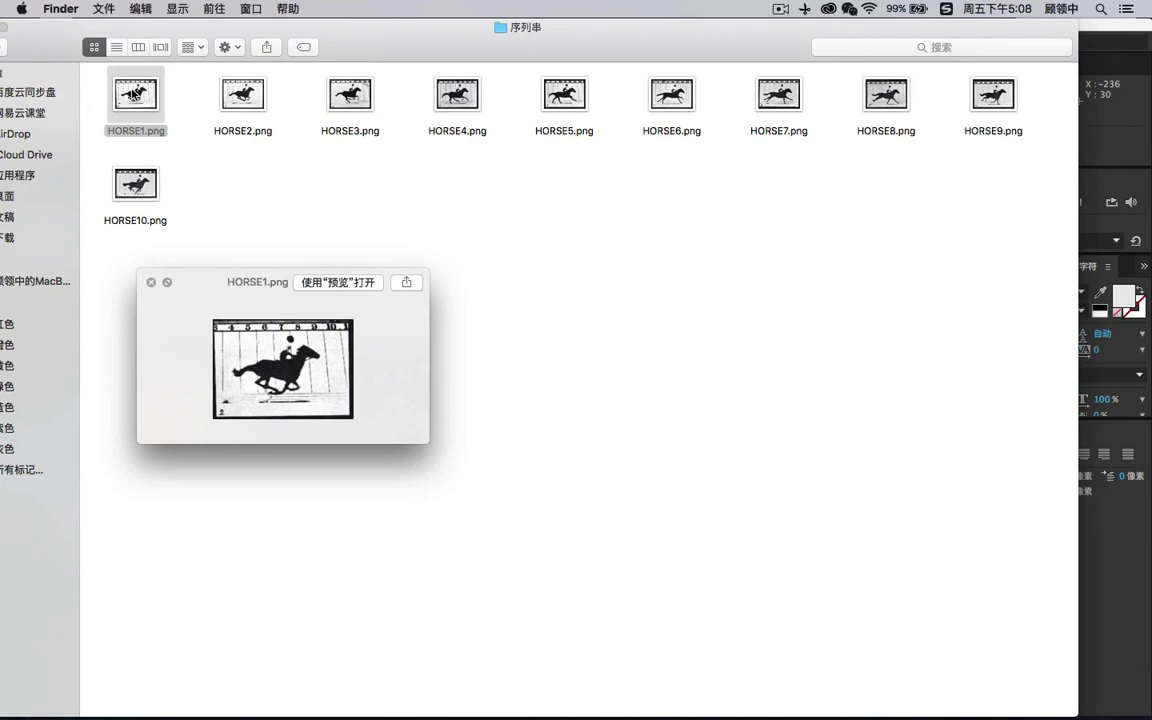
key(Right)
key(Right)
key(Right)
key(Right)
key(Right)
key(Right)
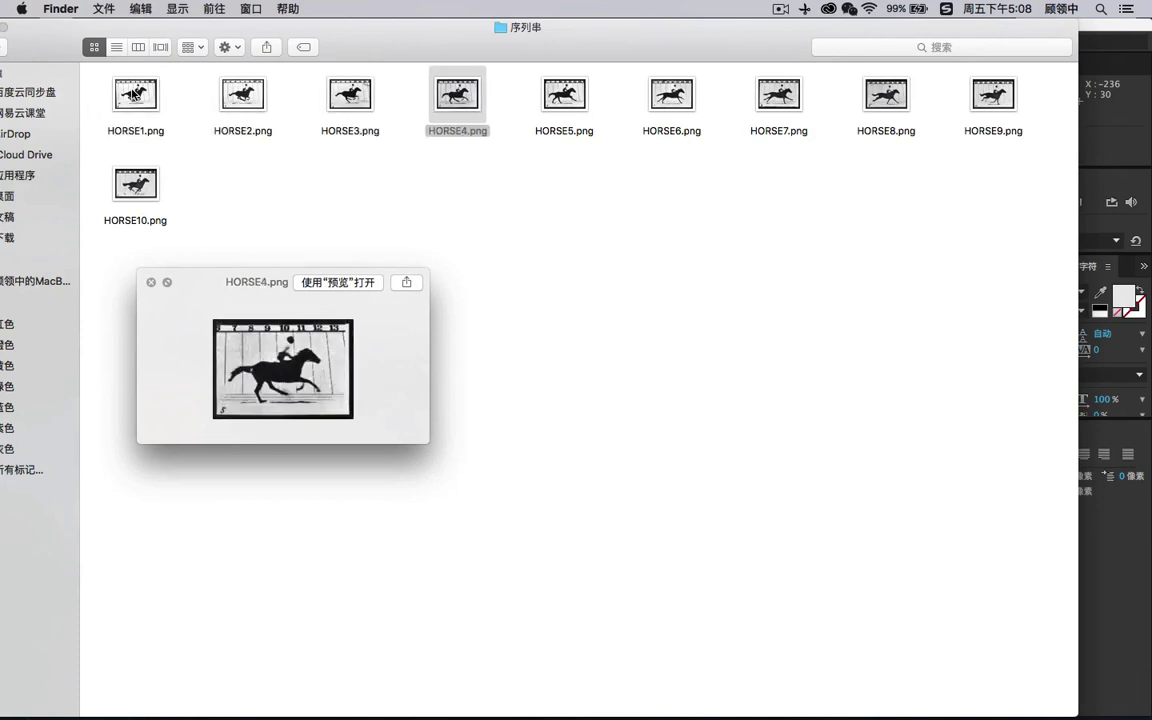
key(Right)
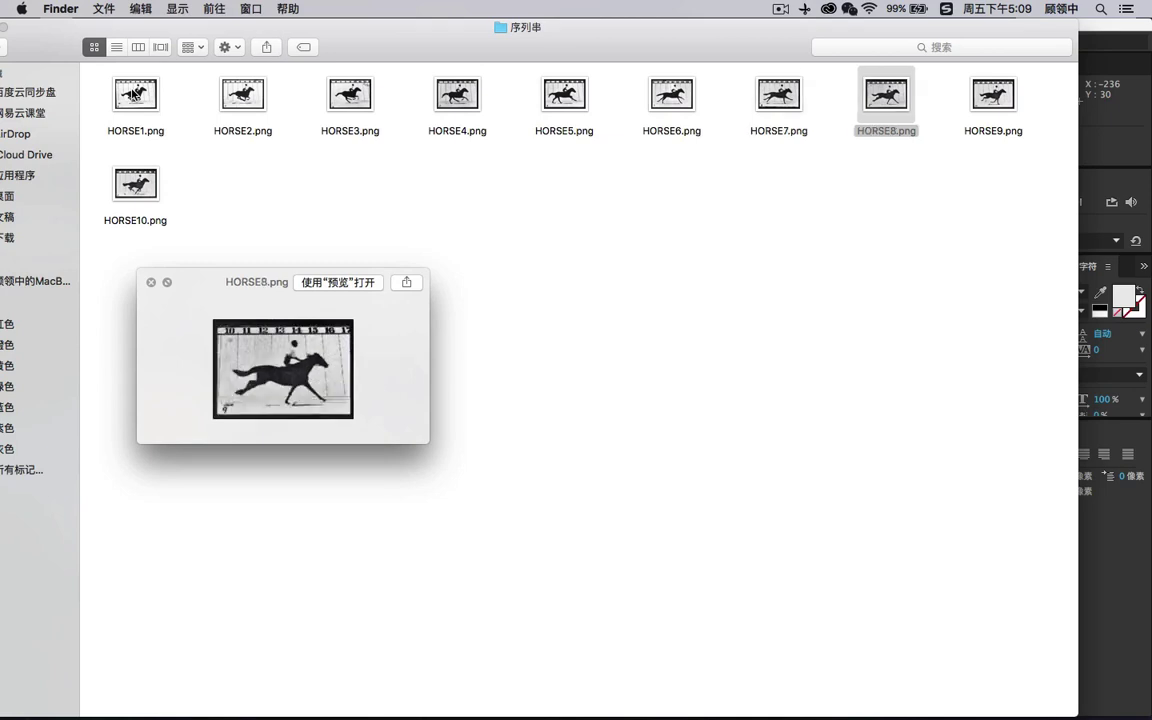
key(Right)
key(Right)
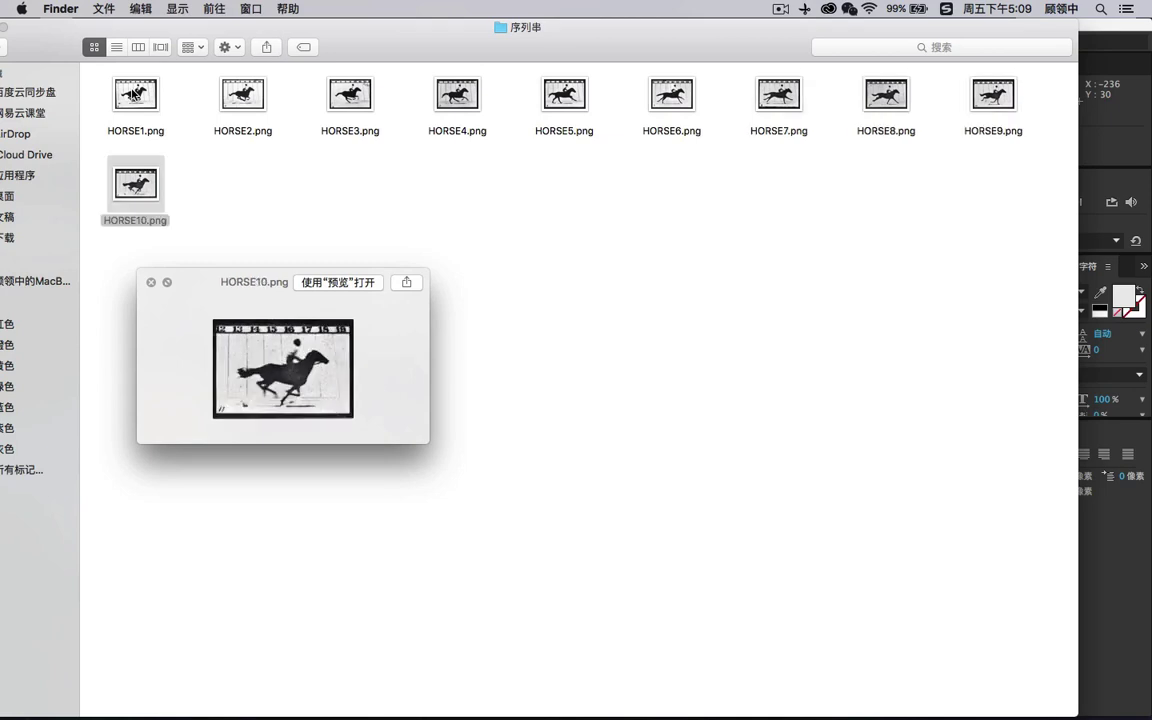
click(133, 93)
key(Right)
key(Right)
key(Right)
key(Right)
key(Right)
key(Right)
key(Right)
key(Right)
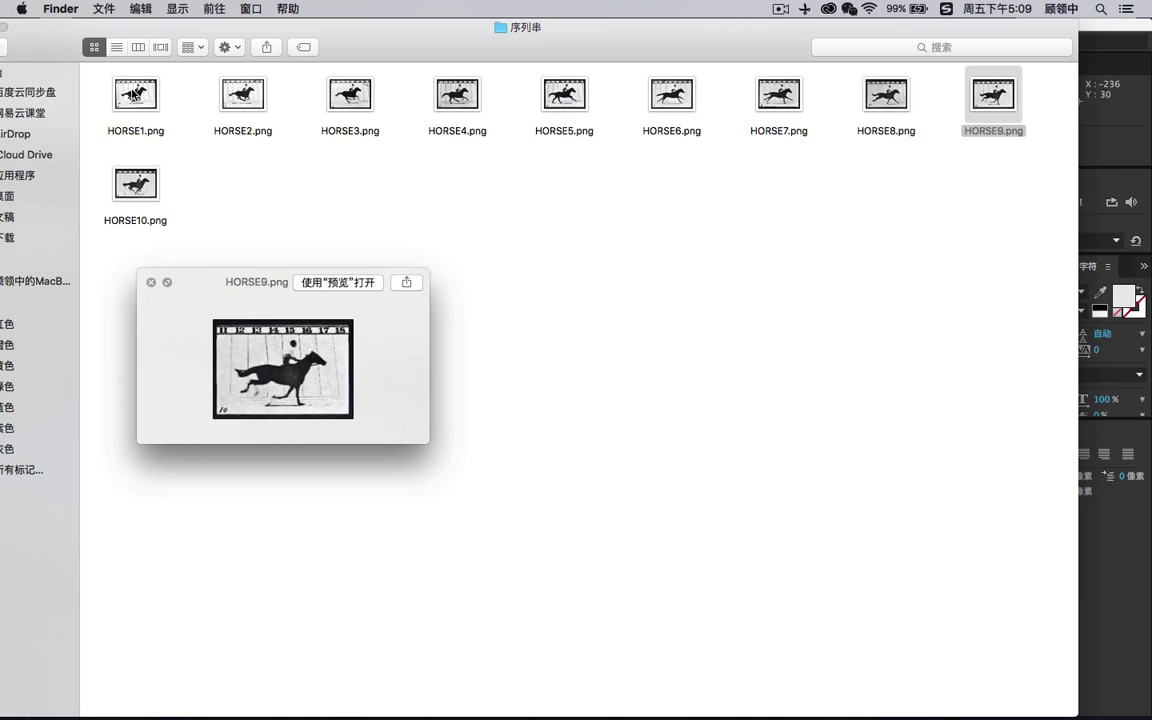
click(135, 93)
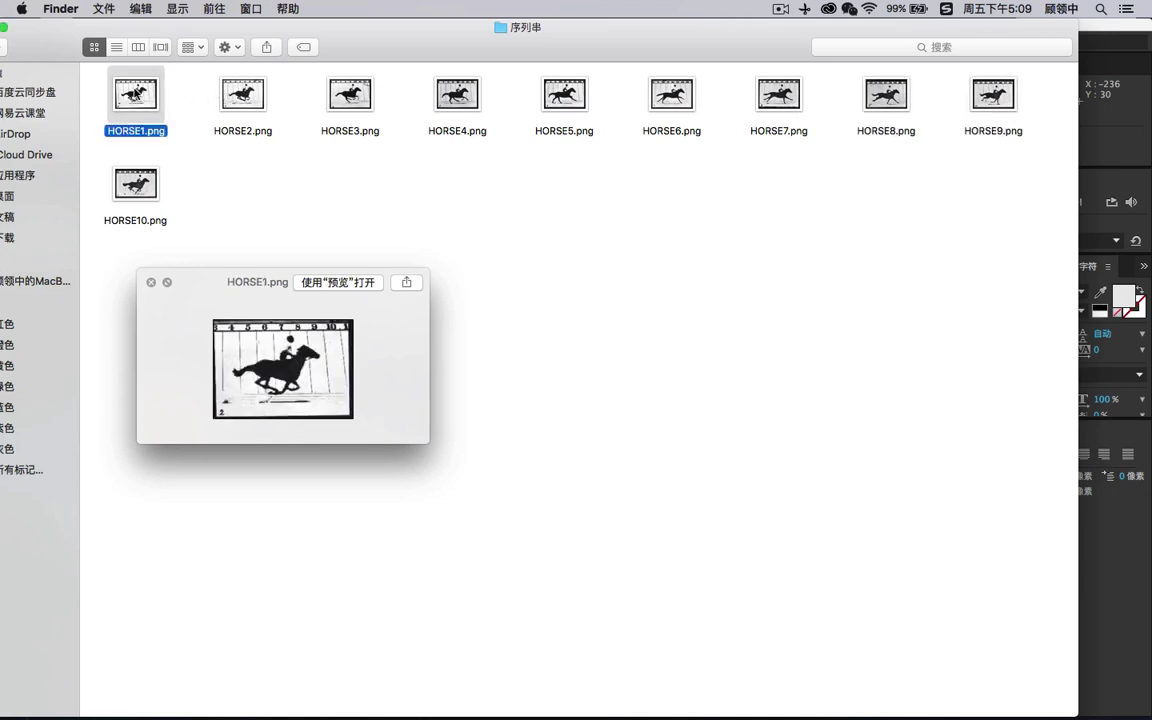
key(Right)
key(Right)
key(Right)
key(Right)
key(Right)
key(Right)
key(Right)
key(Right)
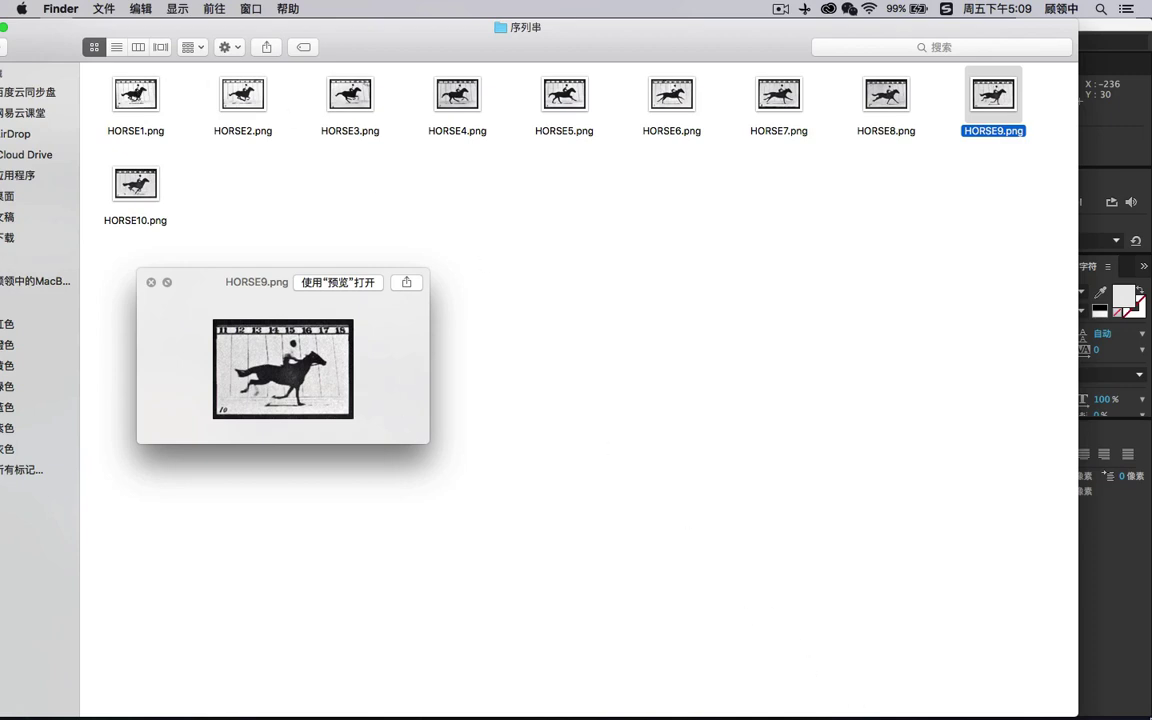
- Switch back to After Effects and create a new empty project
mouse_move(1122, 712)
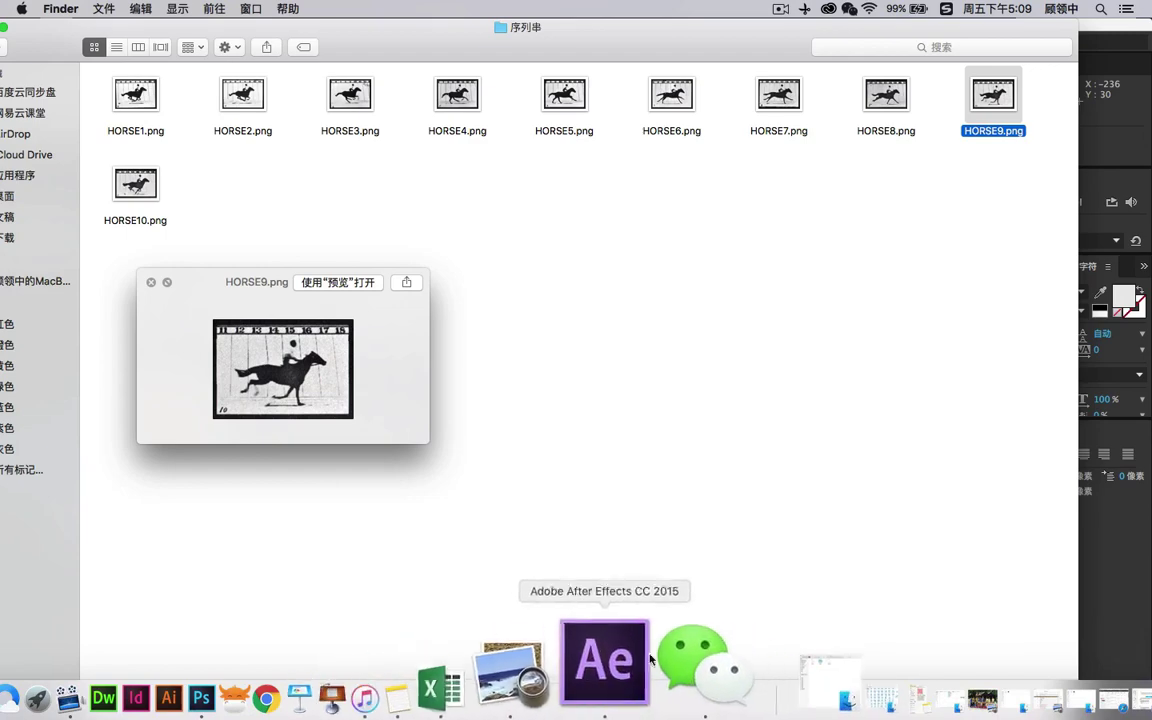
click(634, 655)
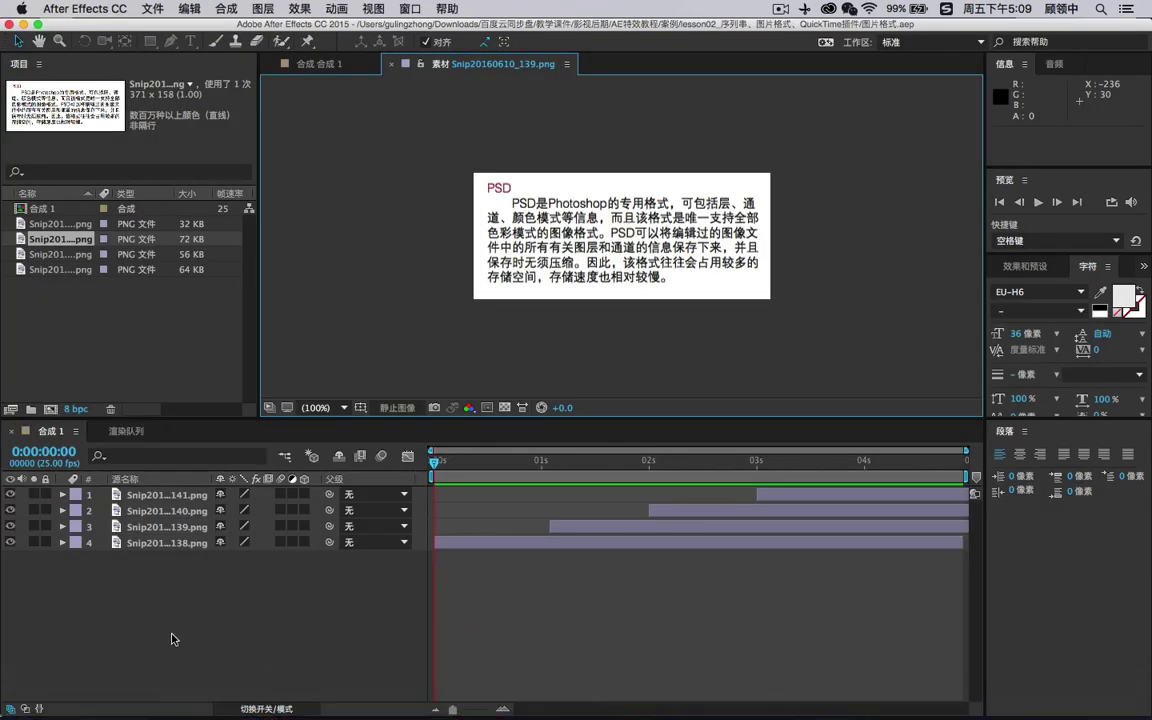
click(144, 9)
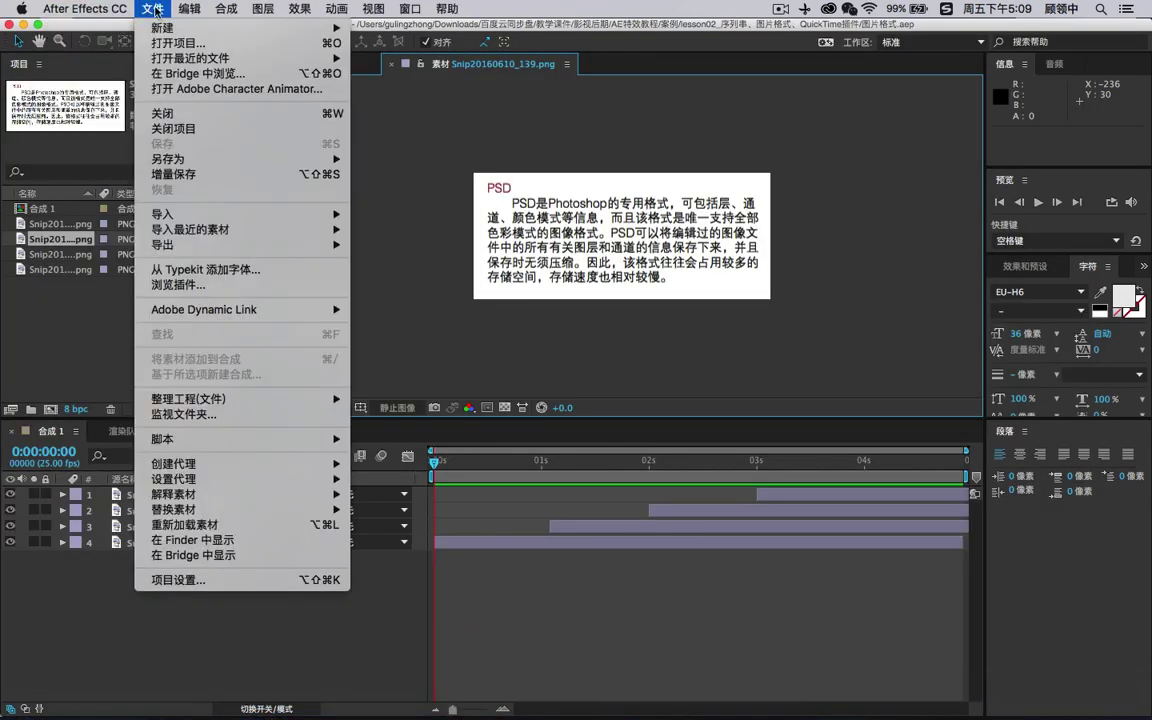
mouse_move(170, 30)
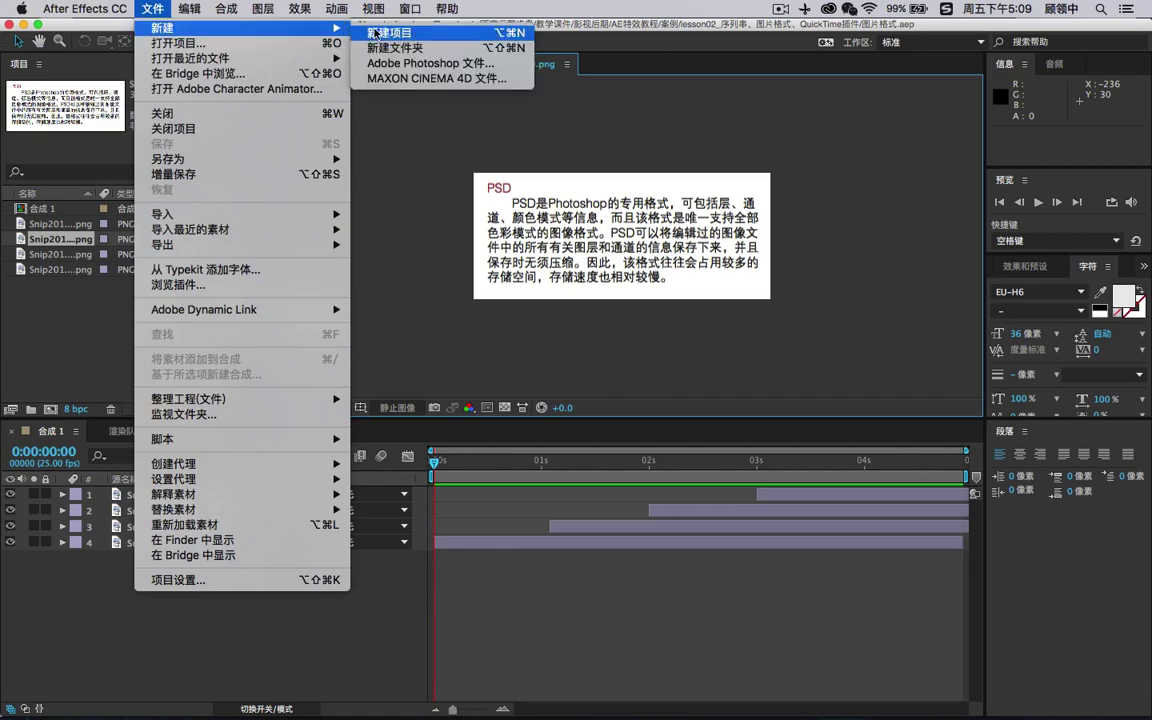
click(490, 130)
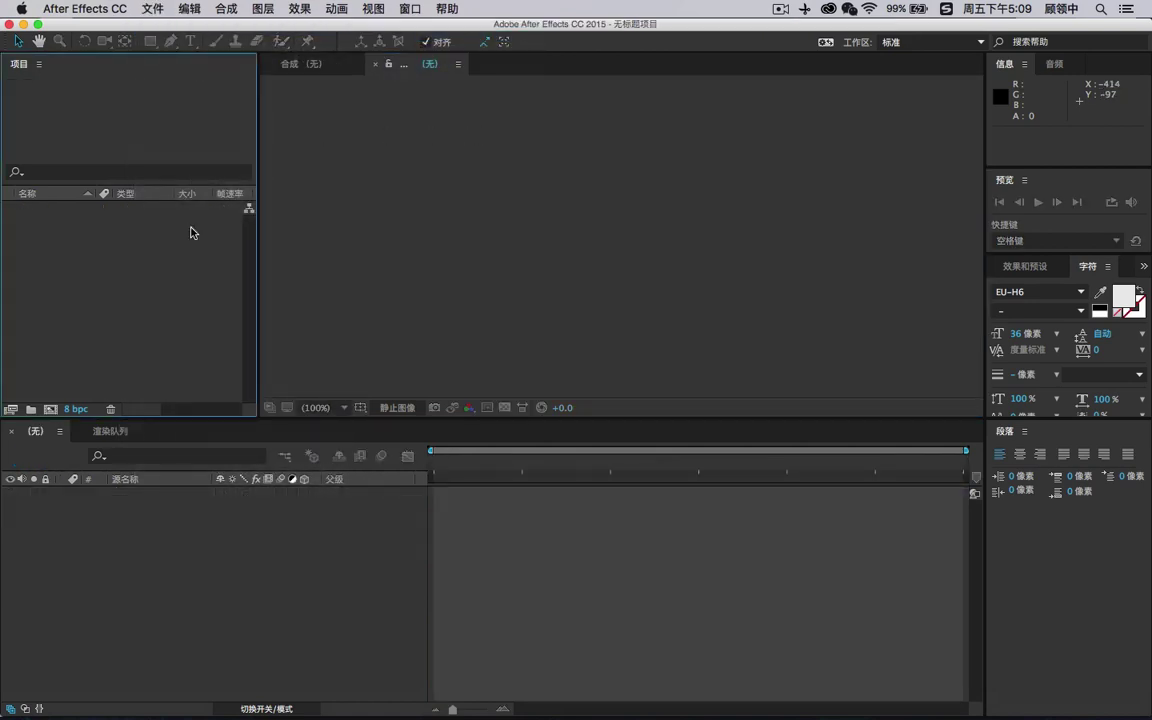
- Import HORSE1.png from the 序列串 folder as a single still image, with the PNG sequence option turned off
double_click(83, 281)
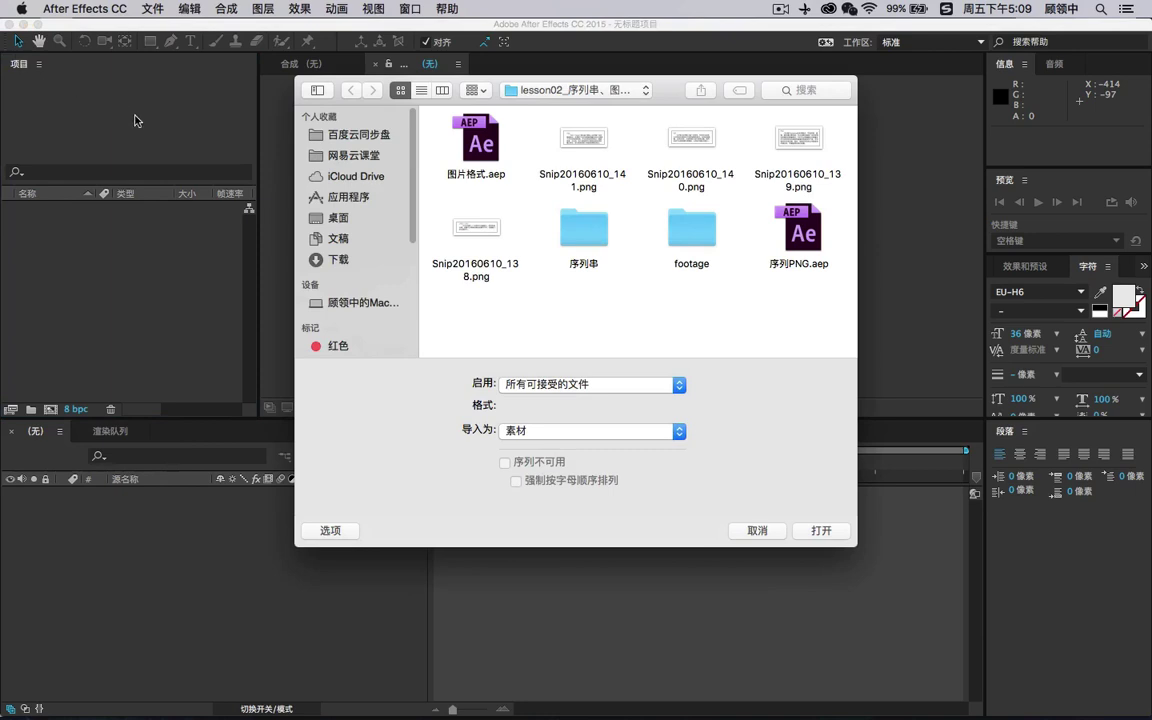
double_click(567, 229)
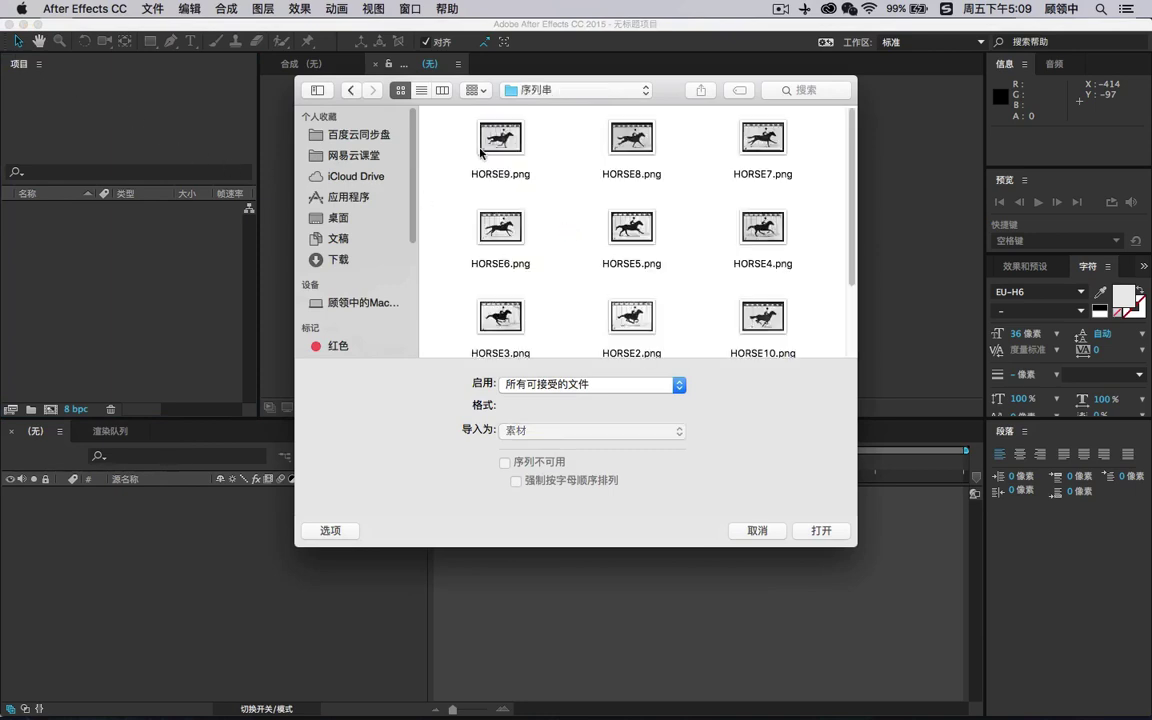
scroll(690, 220, down, 3)
click(500, 296)
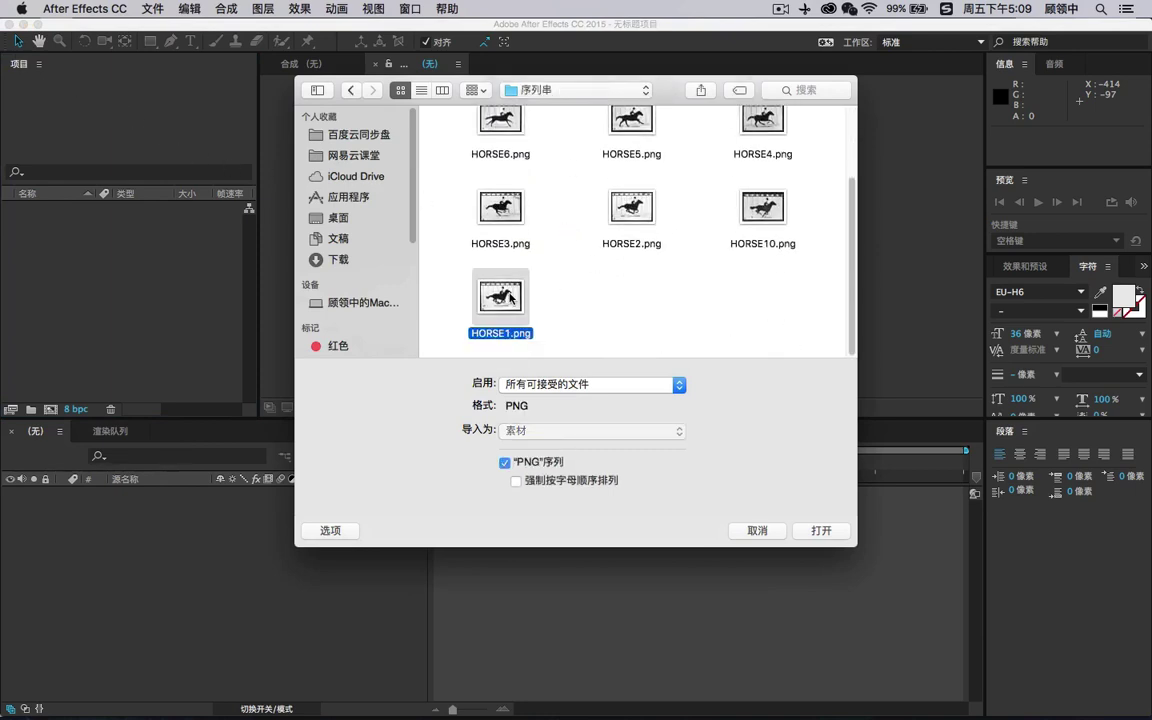
click(560, 275)
click(502, 310)
click(505, 463)
click(505, 463)
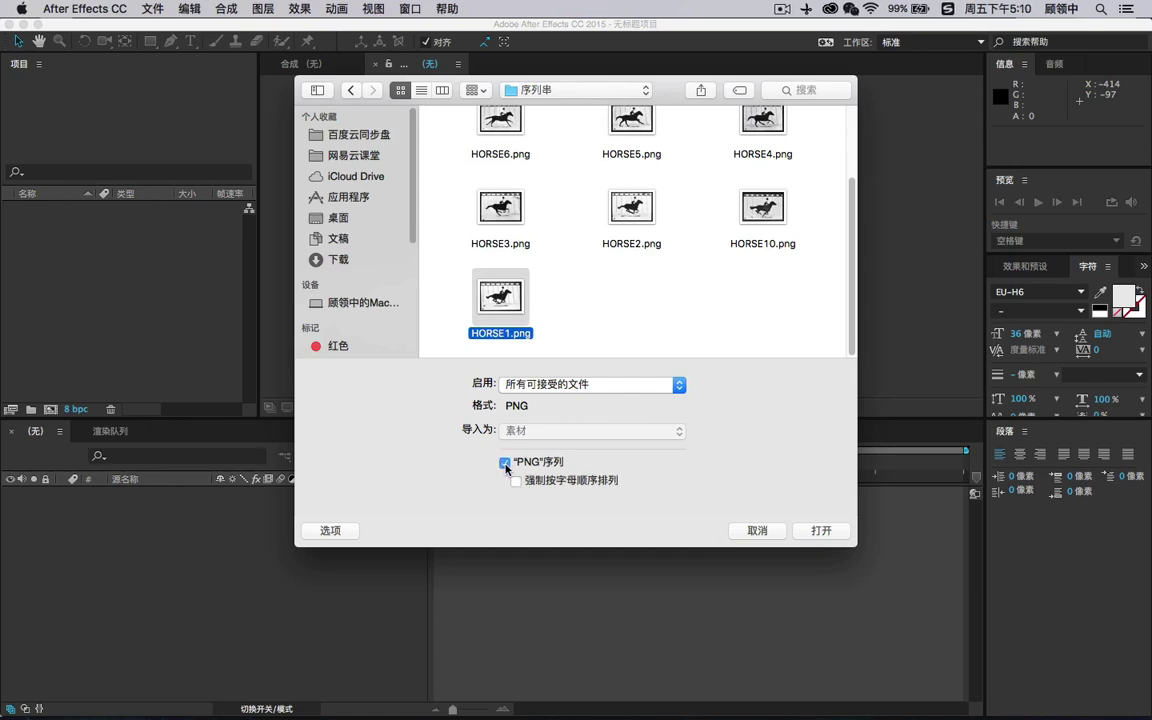
click(505, 463)
click(813, 530)
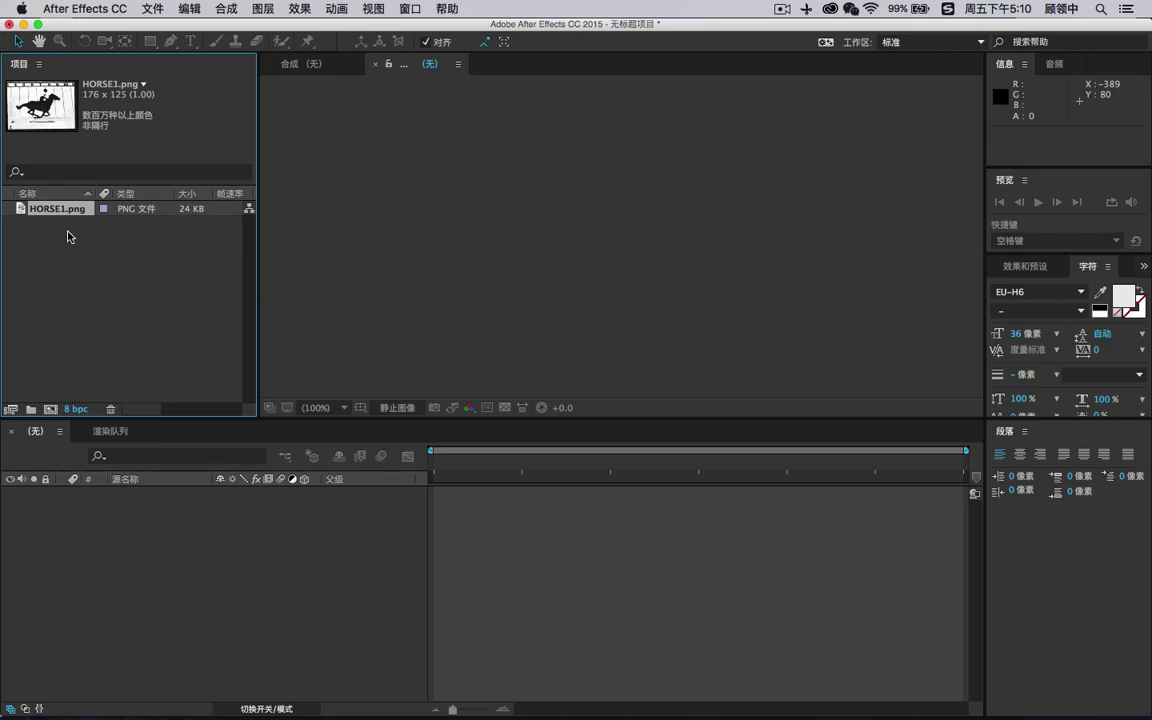
- Import the horse images as an image sequence starting from HORSE1.png, with the PNG sequence option turned on
double_click(113, 267)
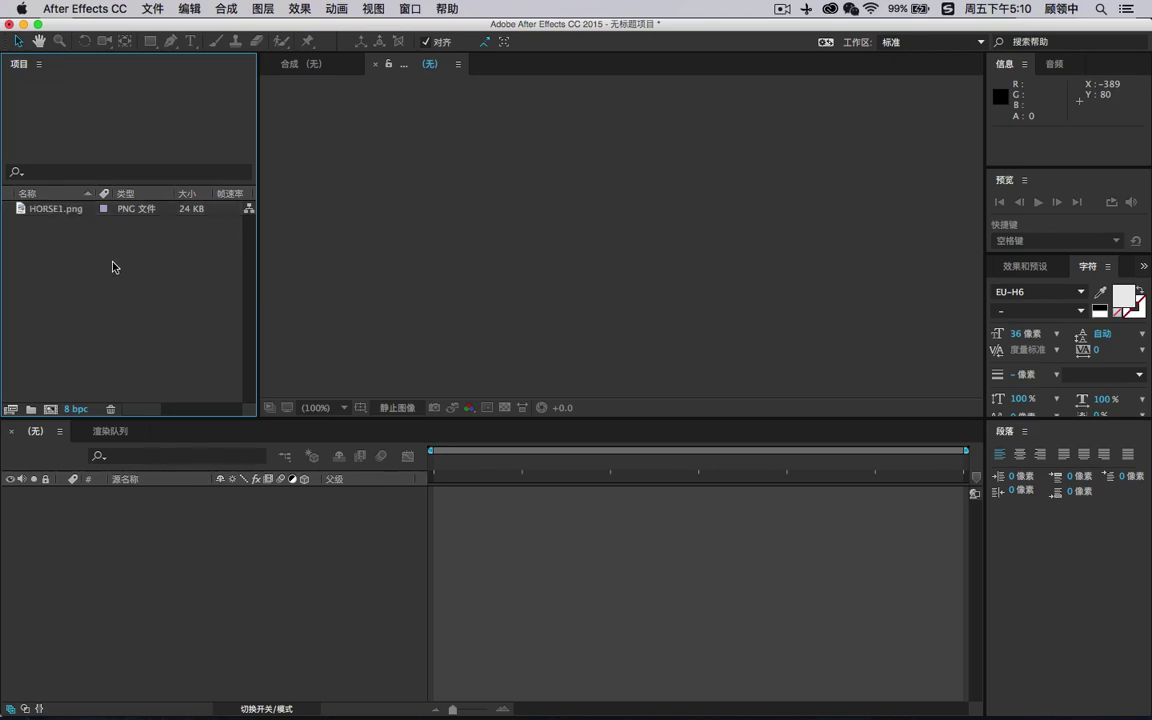
scroll(513, 308, down, 3)
click(513, 308)
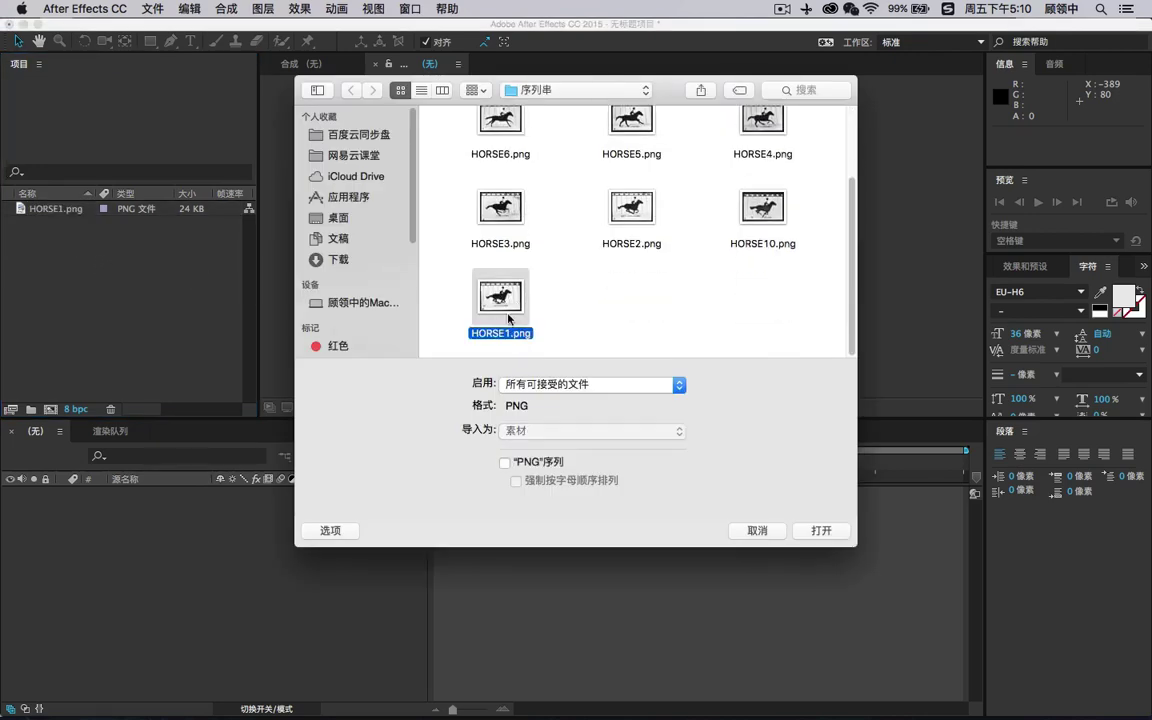
click(505, 462)
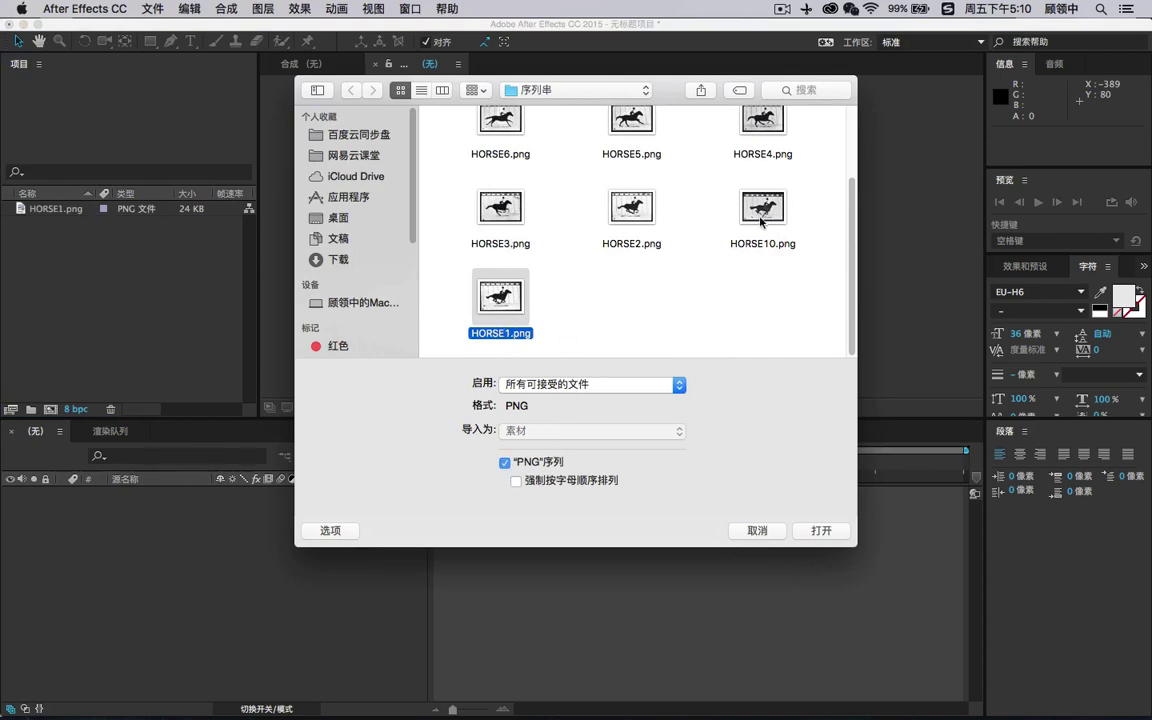
scroll(452, 164, up, 3)
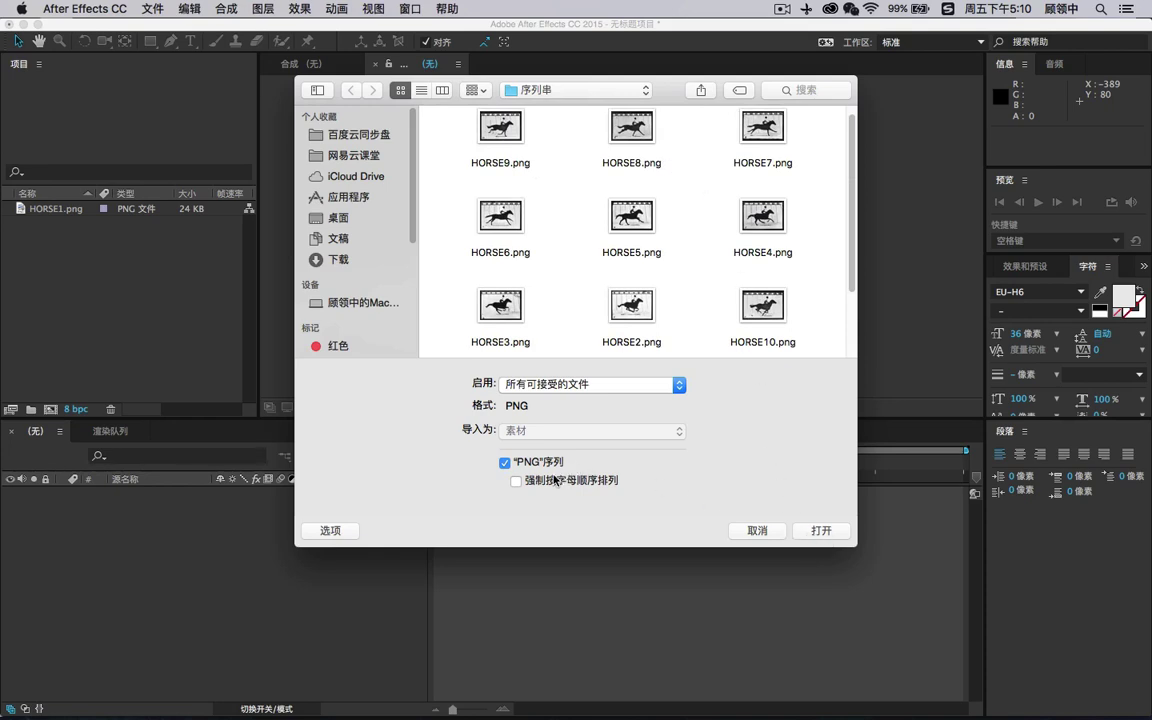
click(815, 531)
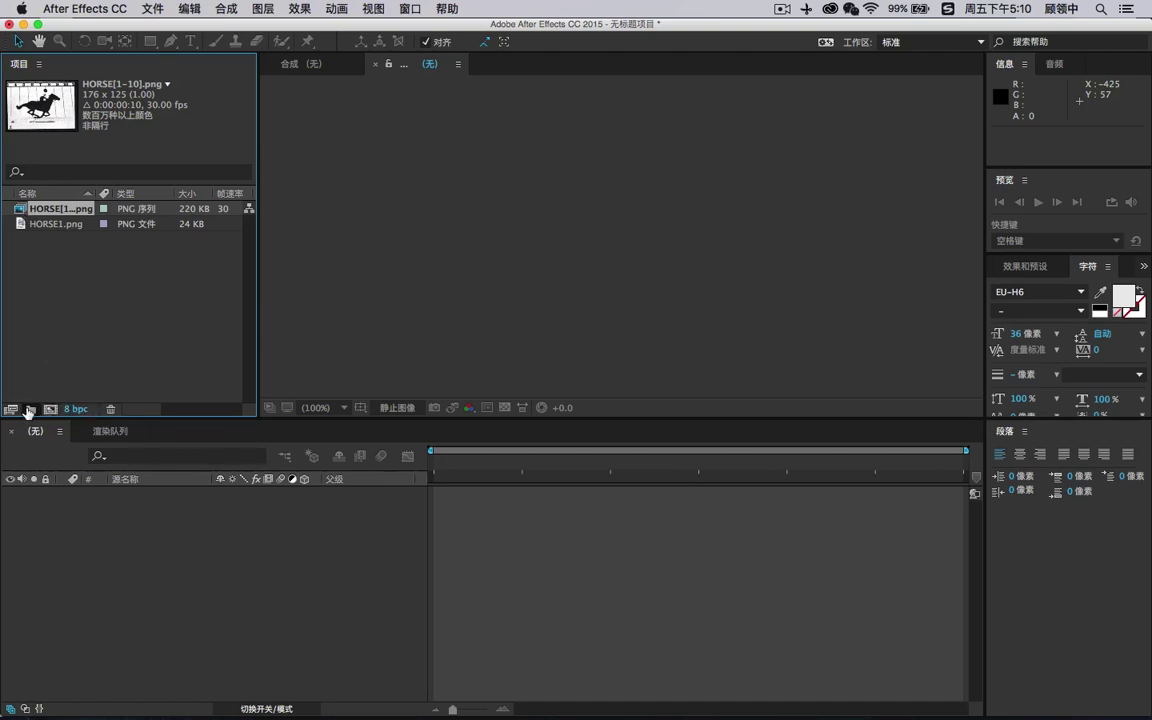
- Create a new composition from the imported HORSE[1-10].png sequence
click(55, 228)
click(24, 210)
drag(24, 210, 52, 414)
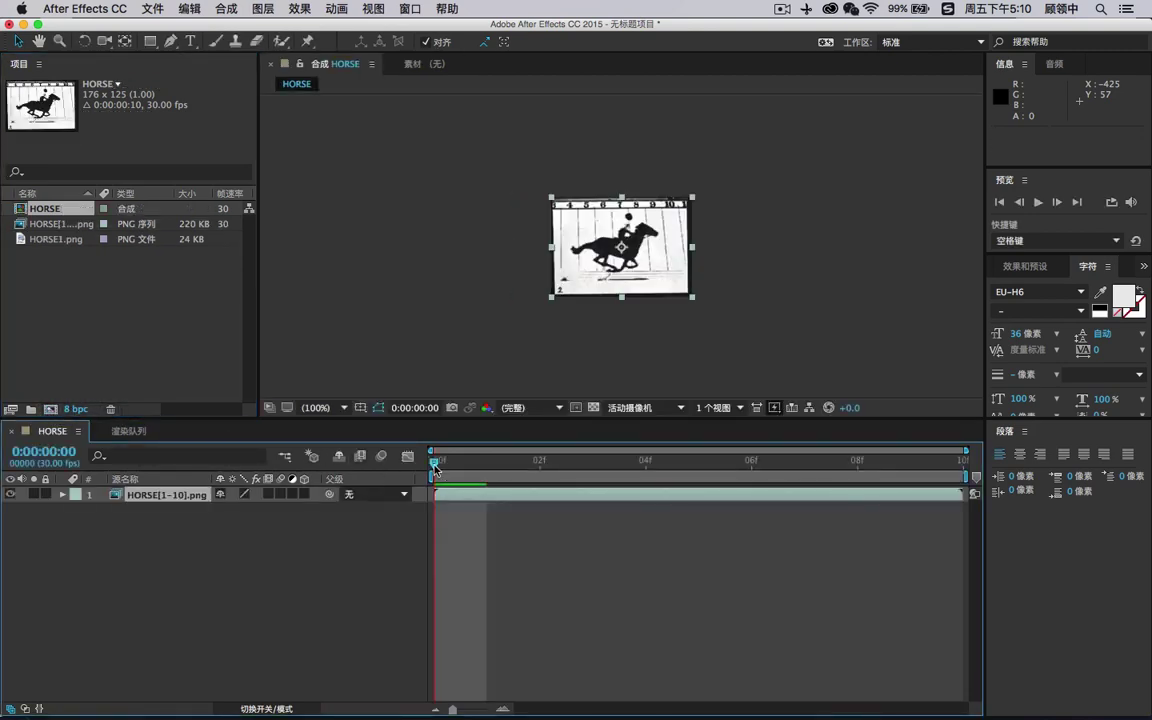
- Scrub through the HORSE composition's timeline and play its preview to examine the horse animation
drag(450, 469, 985, 478)
click(1038, 202)
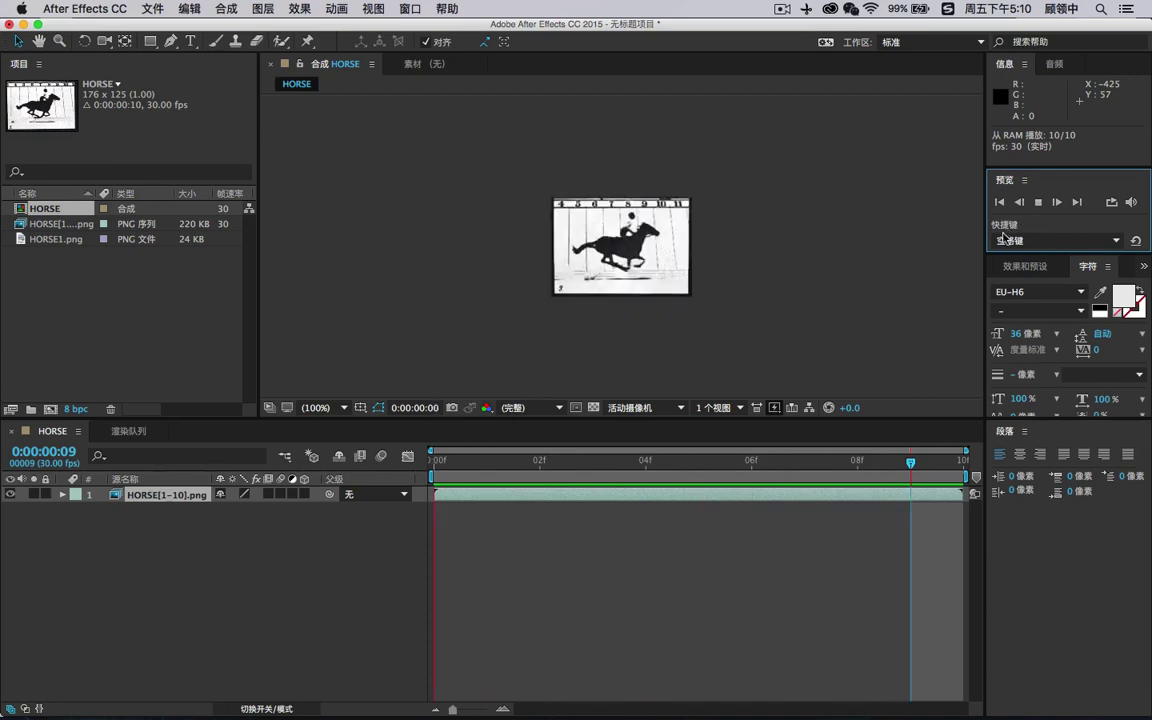
click(305, 565)
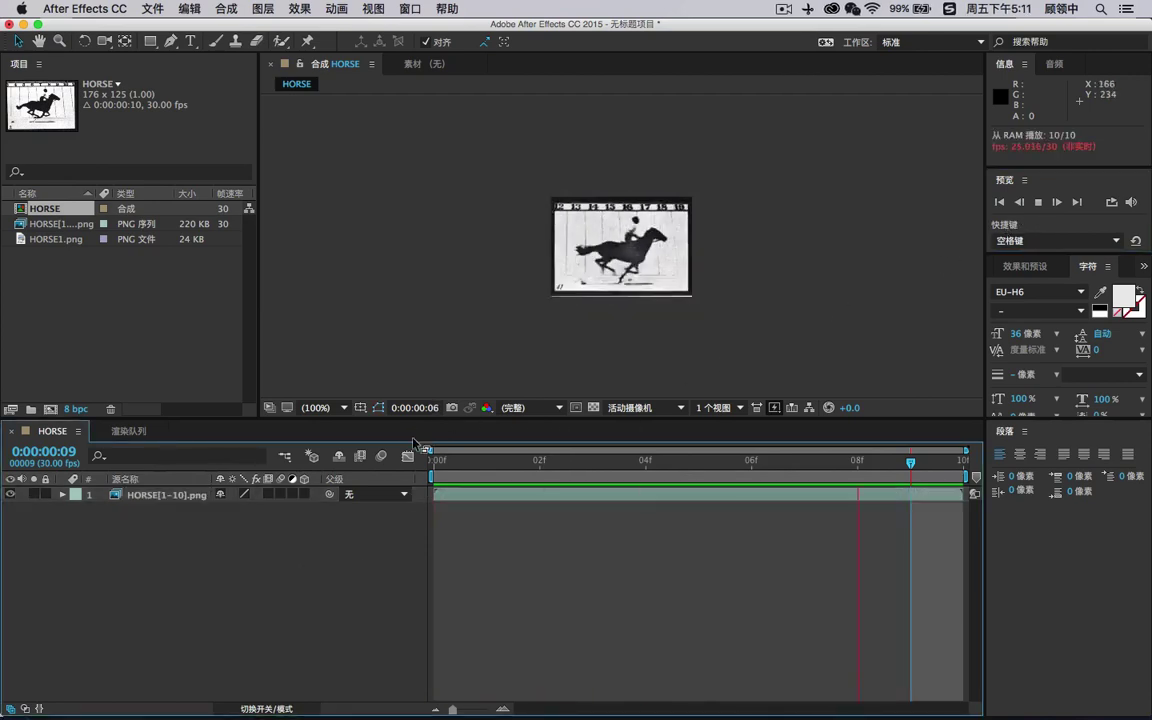
- Return to the lesson02 folder in Finder and open 图片格式.aep in After Effects, discarding the untitled project's changes
mouse_move(1108, 714)
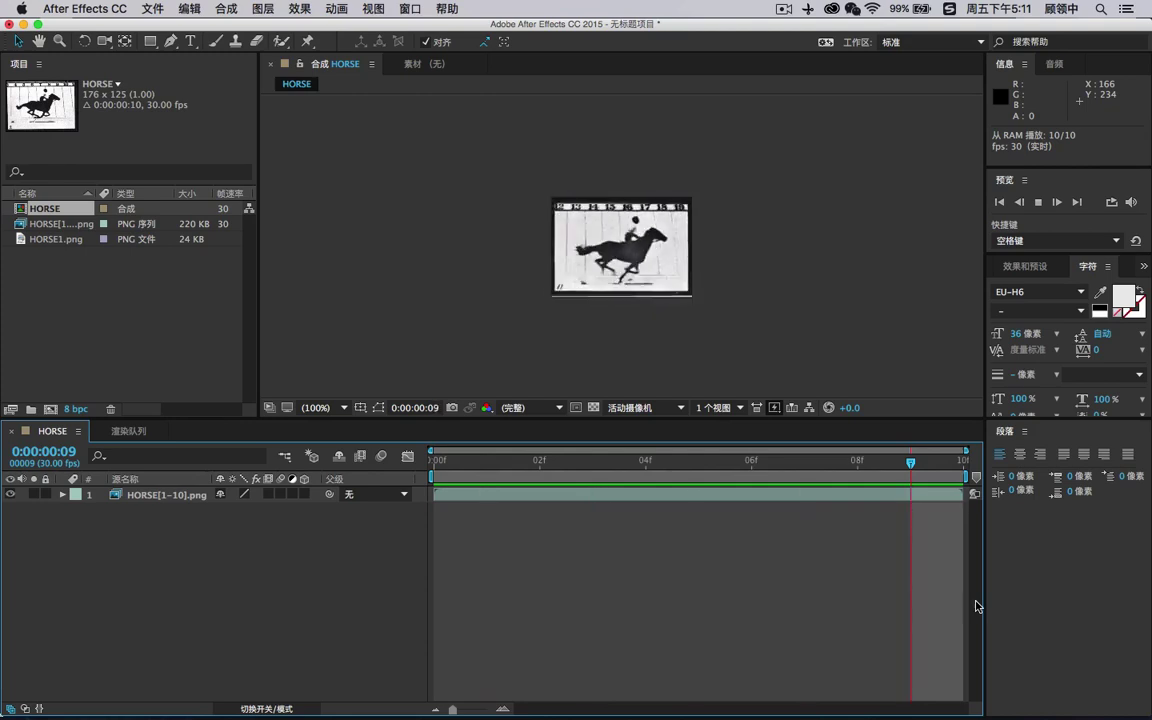
mouse_move(585, 705)
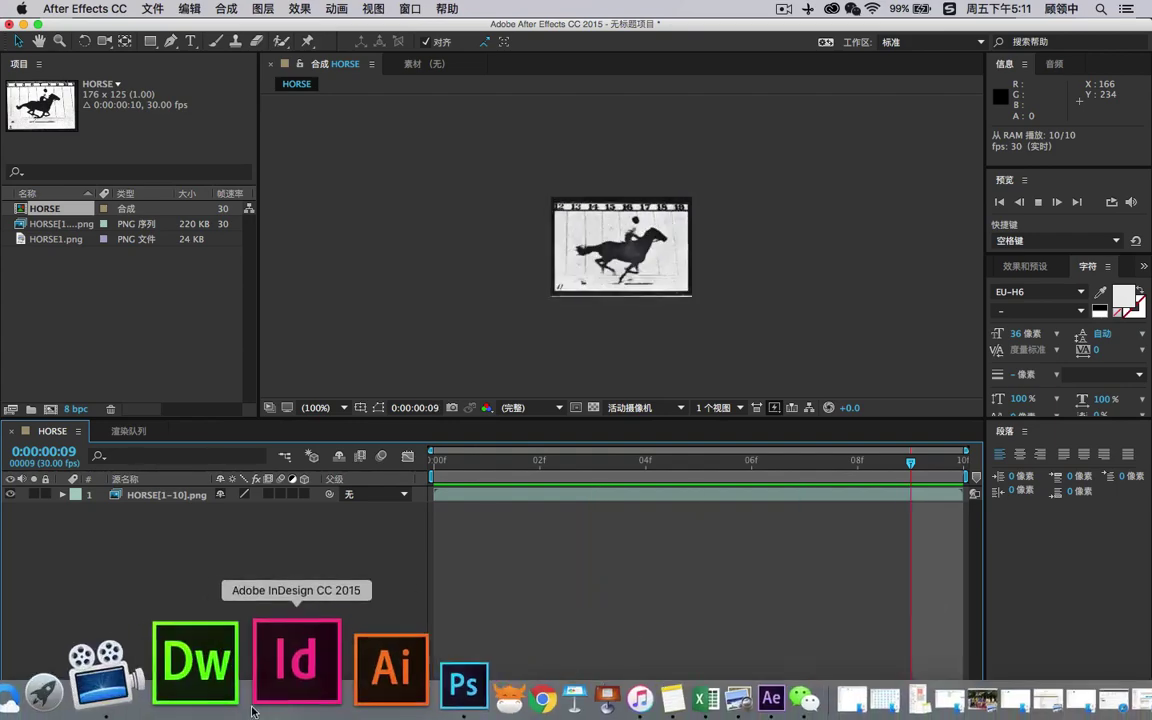
click(85, 672)
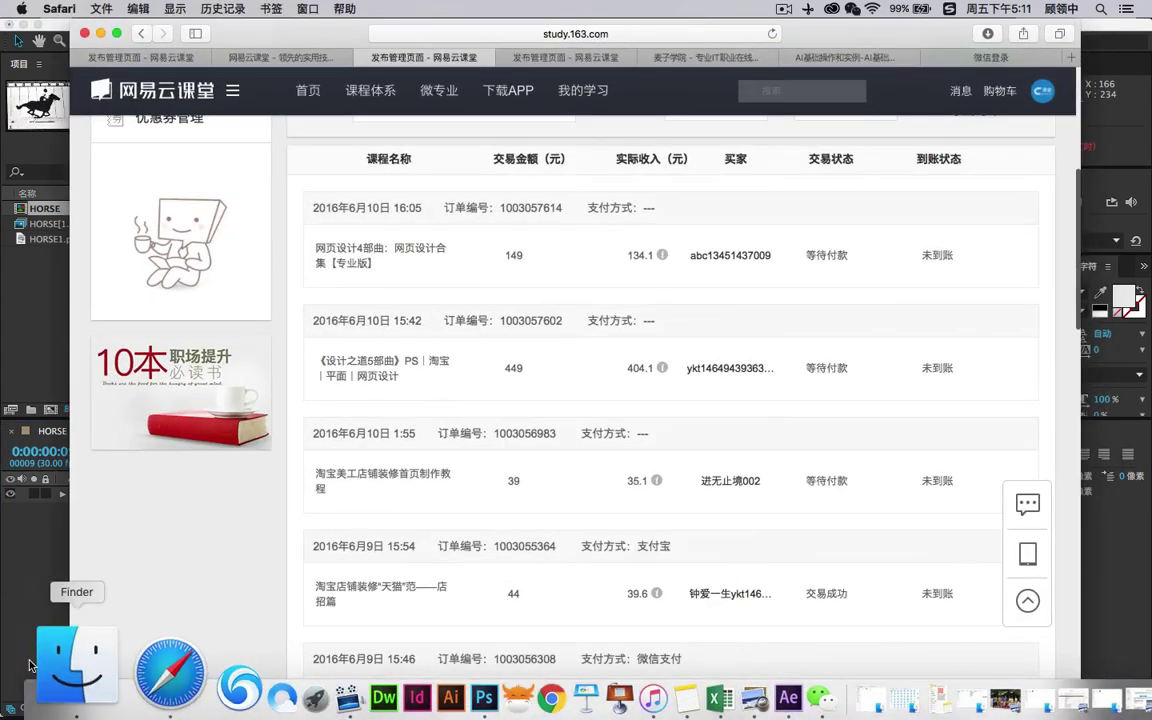
click(55, 664)
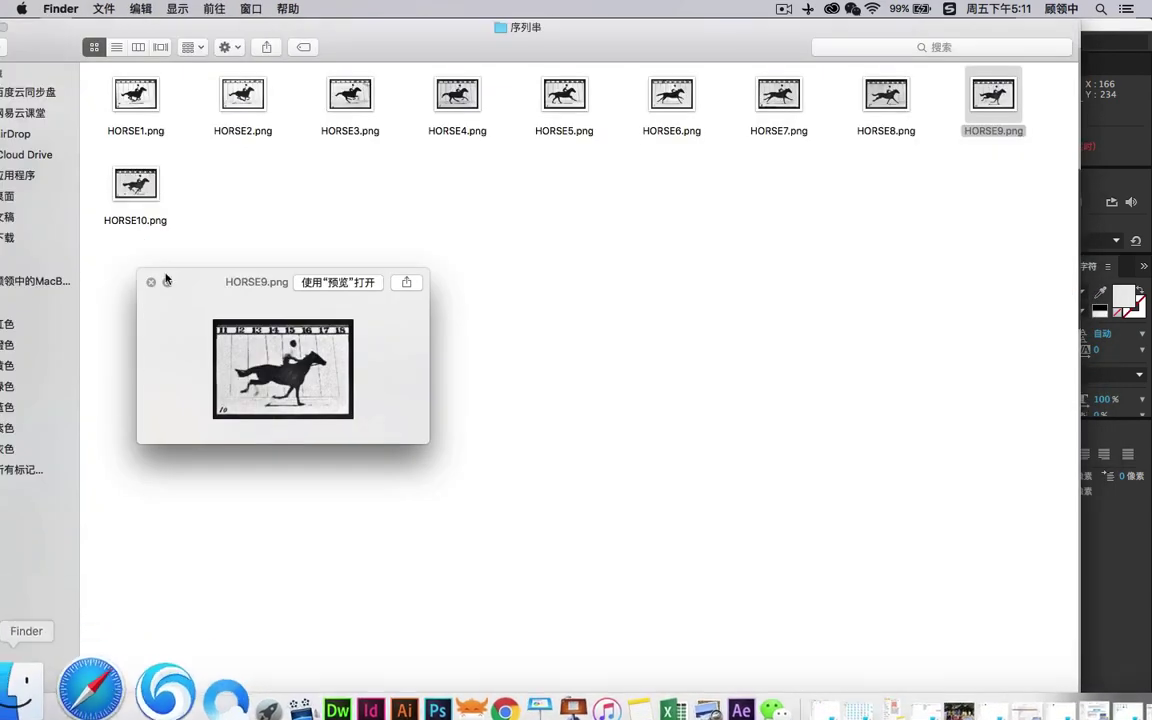
drag(44, 23, 135, 11)
click(77, 47)
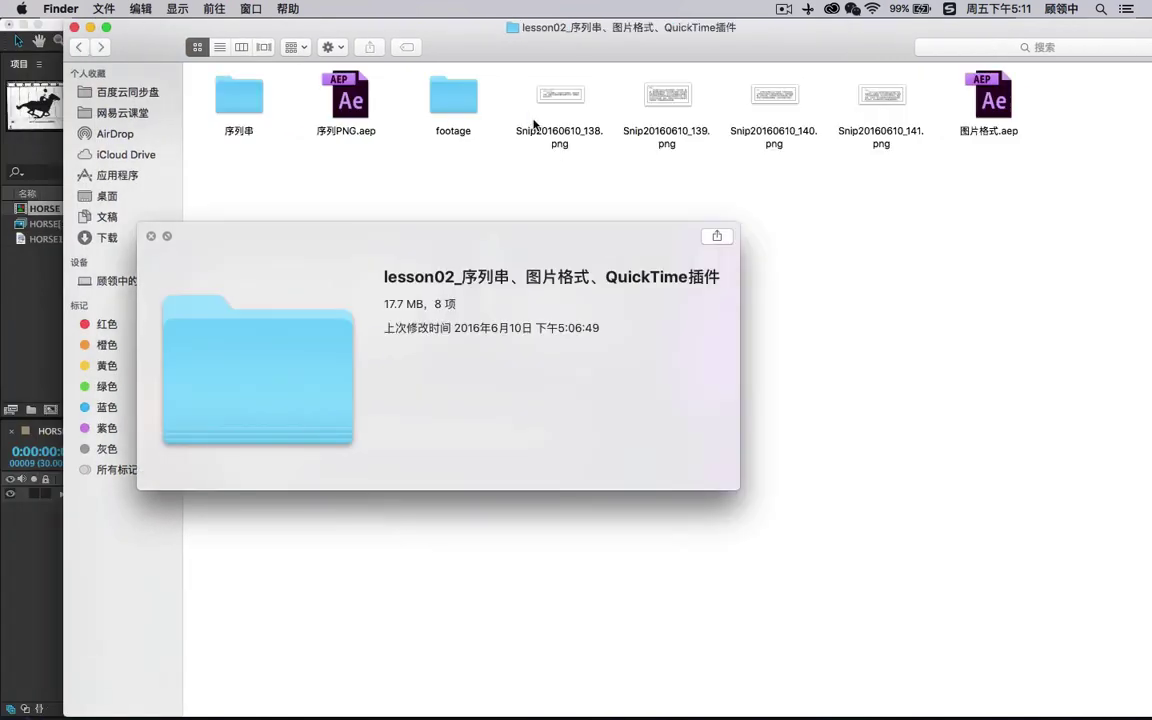
double_click(965, 128)
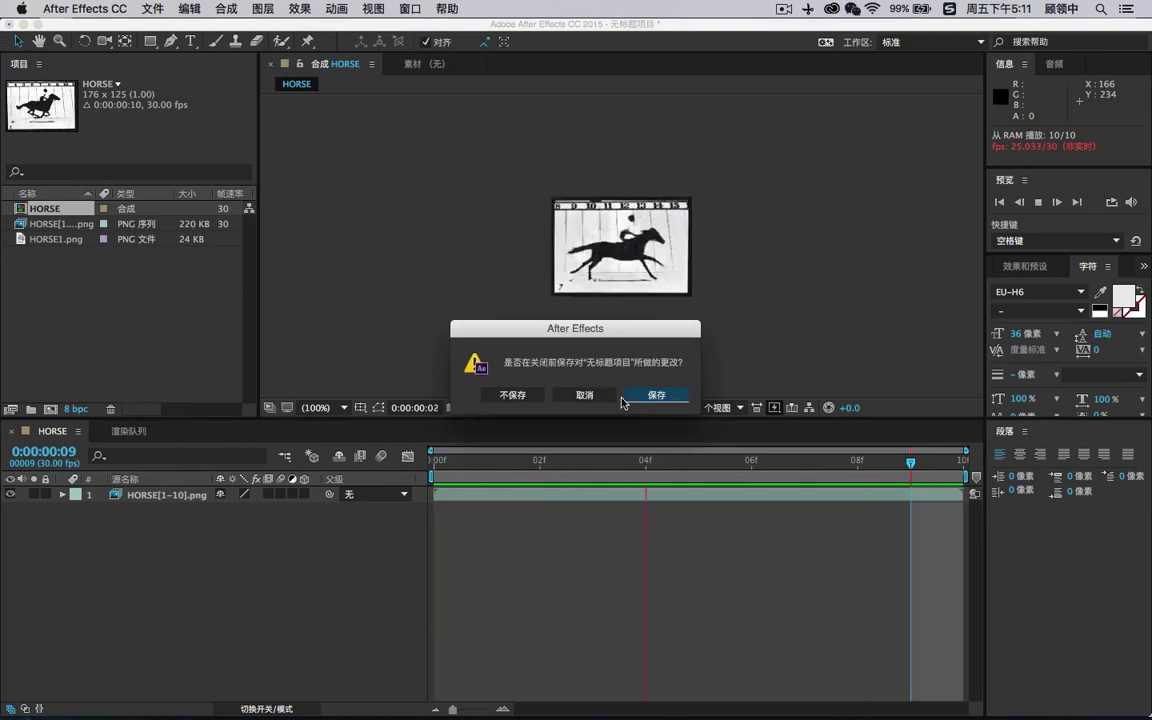
click(517, 394)
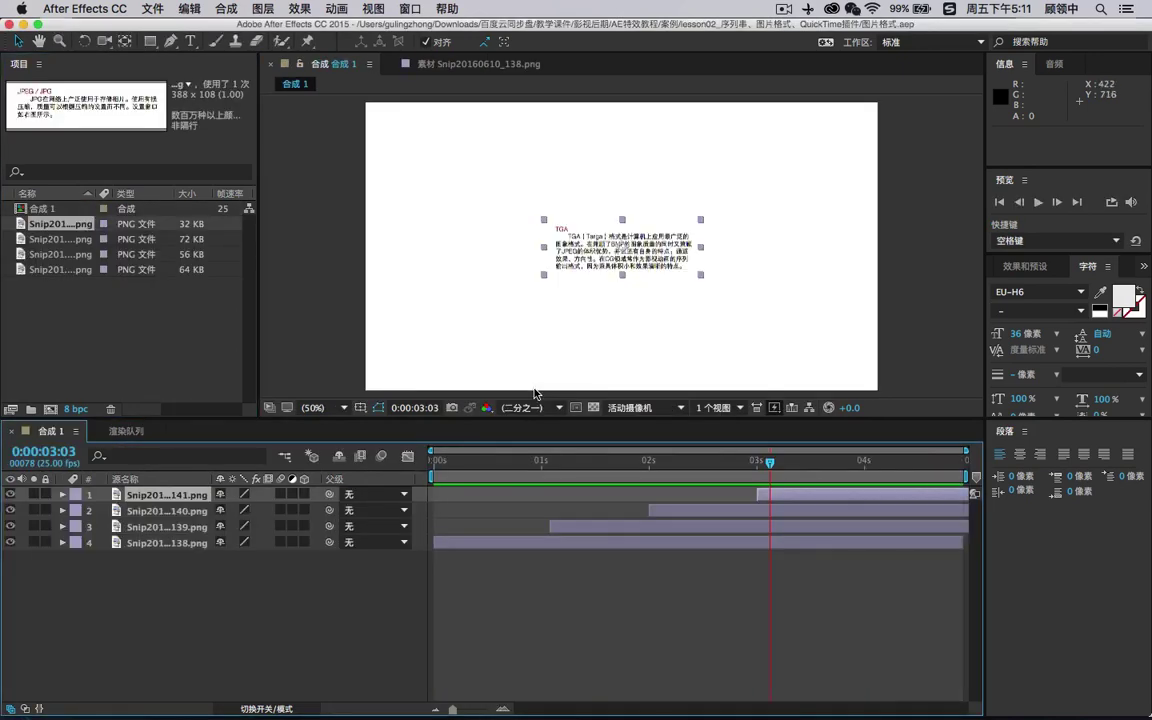
- View the JPEG and GIF description images in the footage viewer and scrub through the 合成 1 composition's timeline to compare the image formats
double_click(70, 222)
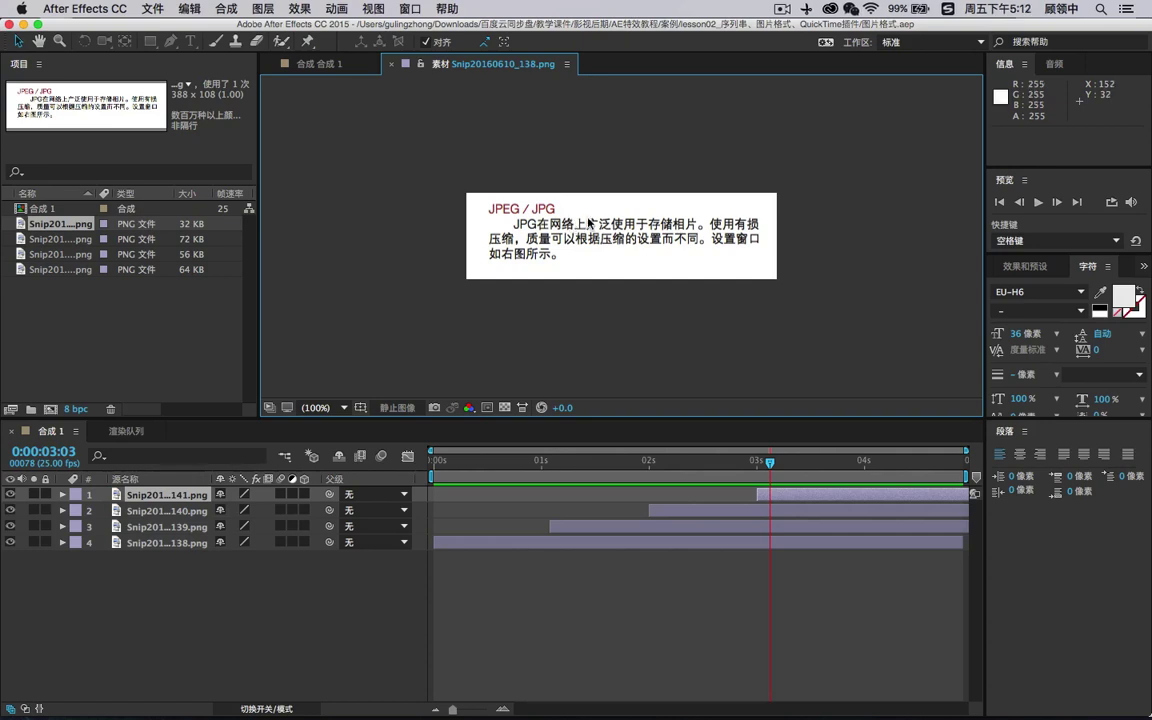
double_click(45, 243)
double_click(50, 254)
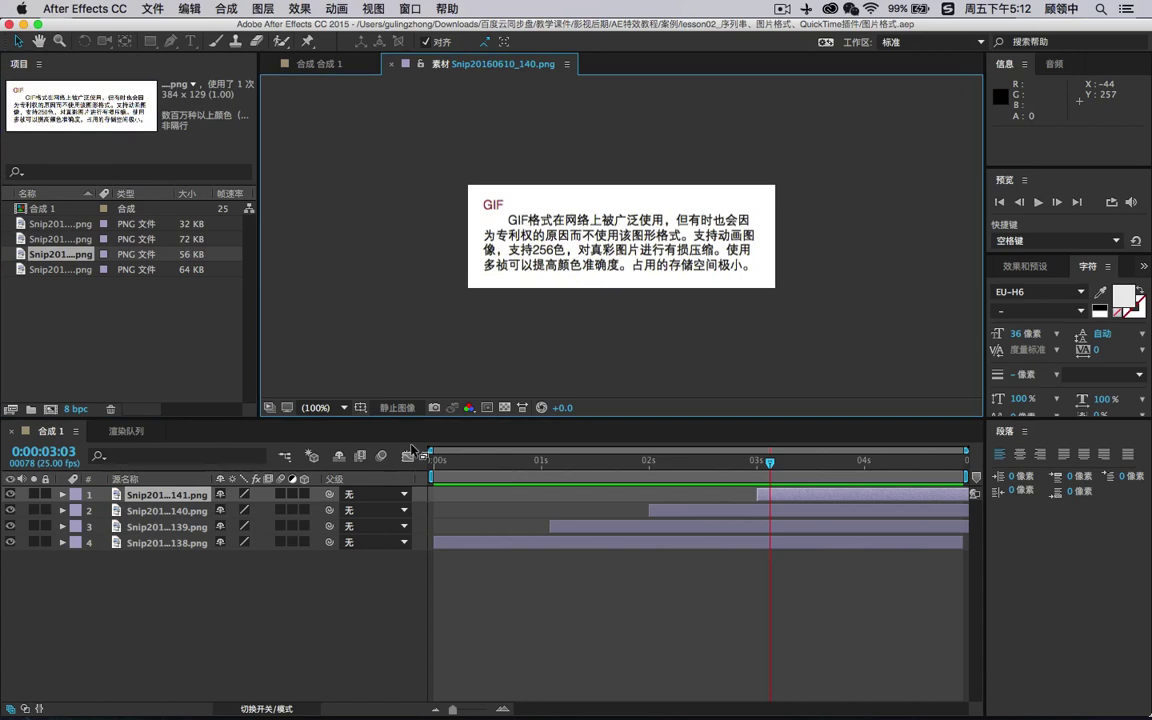
drag(440, 460, 498, 460)
key(space)
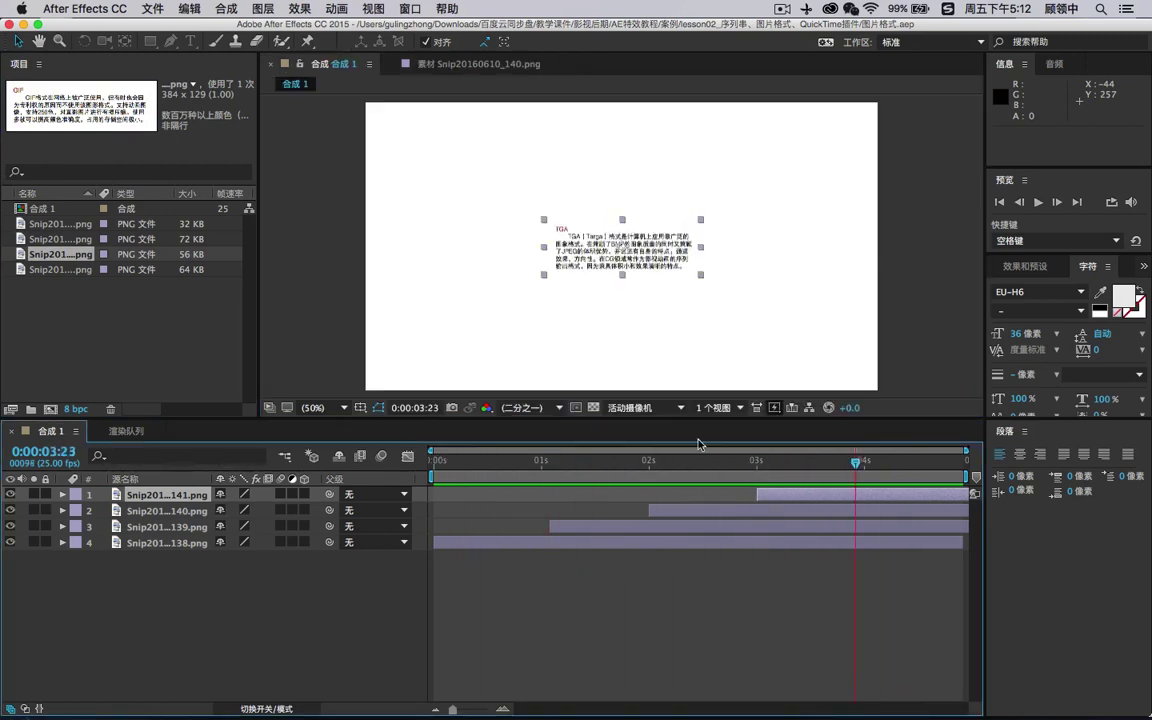
click(460, 65)
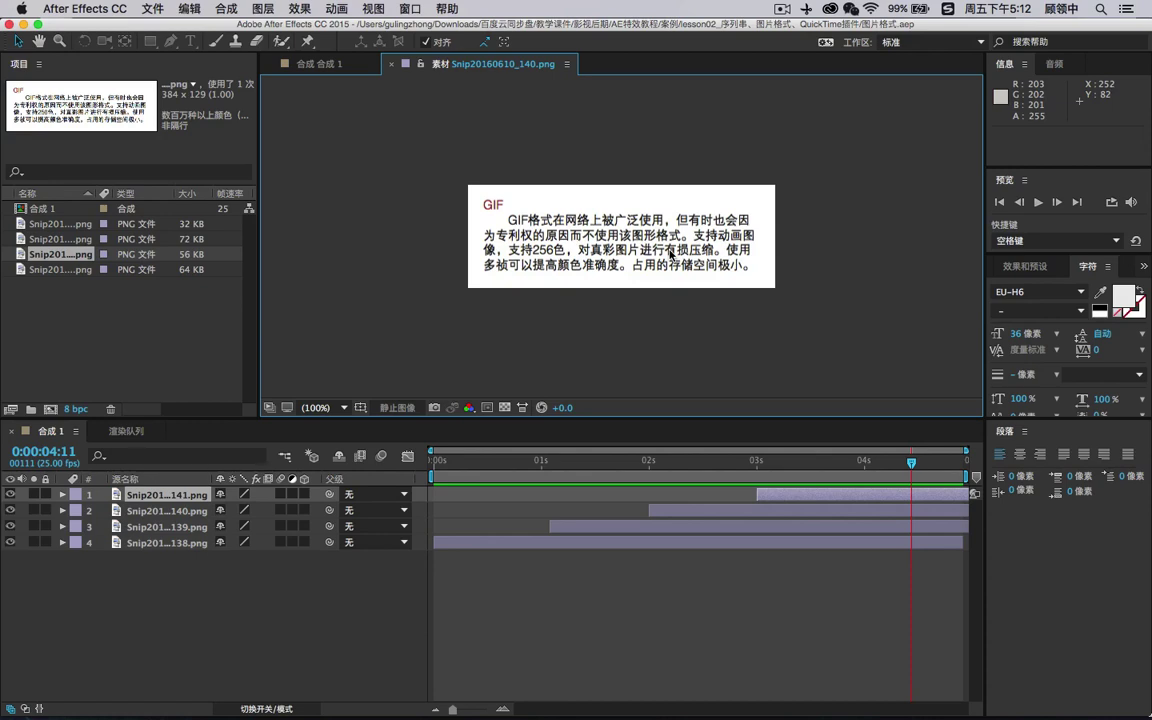
- Switch to Photoshop and create a new document 600 pixels wide and 600 pixels high
mouse_move(1026, 686)
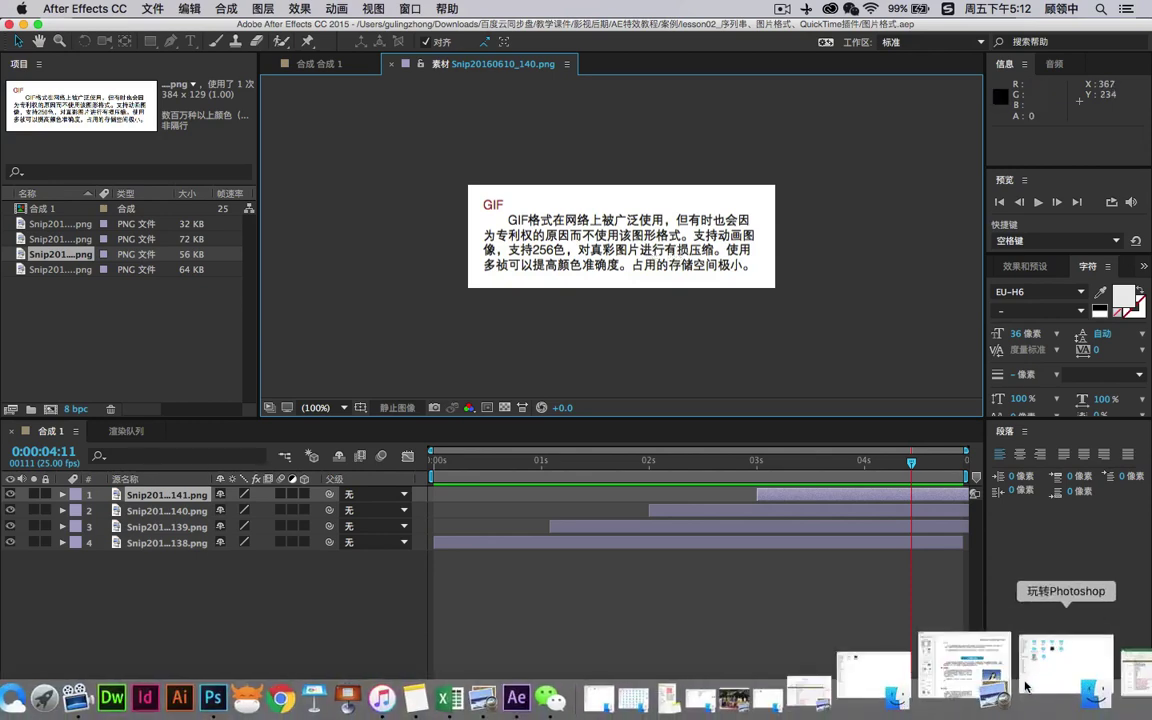
click(360, 670)
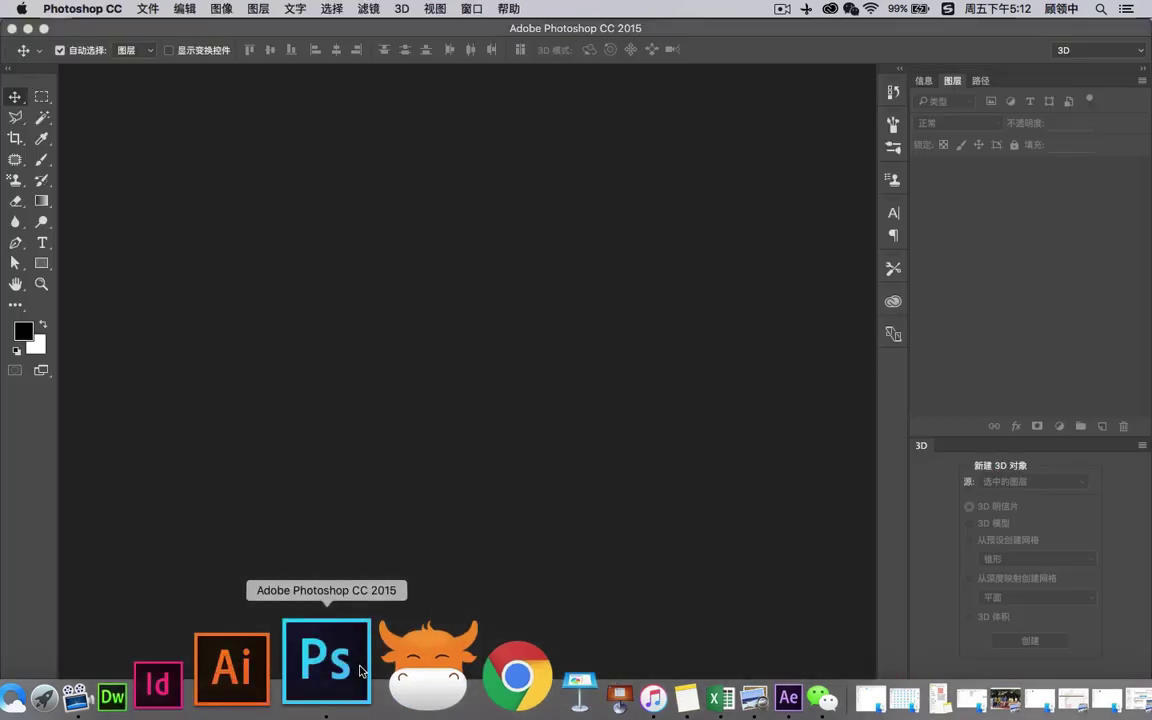
click(147, 8)
click(155, 25)
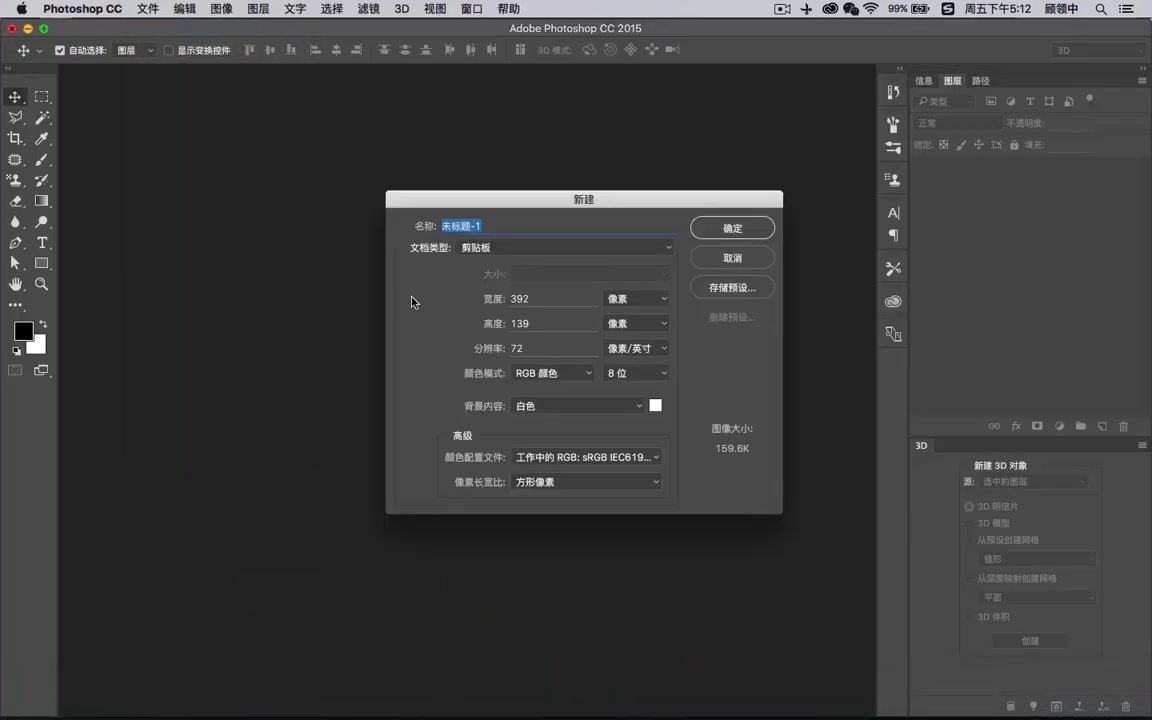
key(Tab)
text(600)
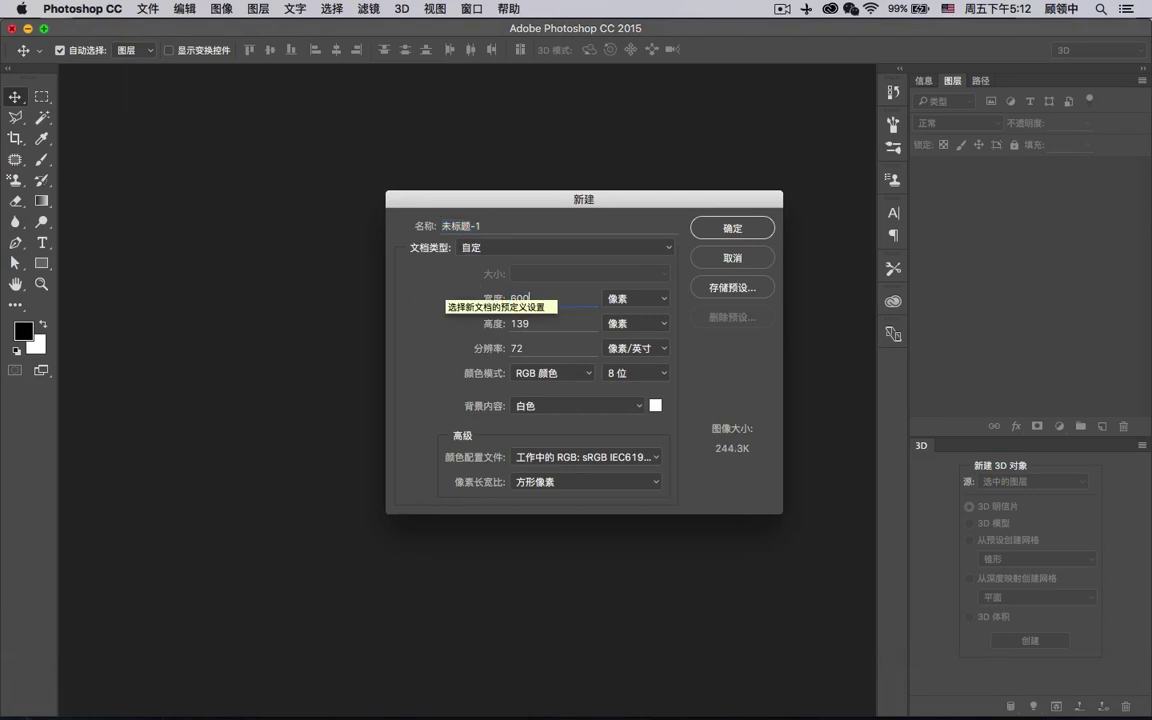
key(Tab)
text(600)
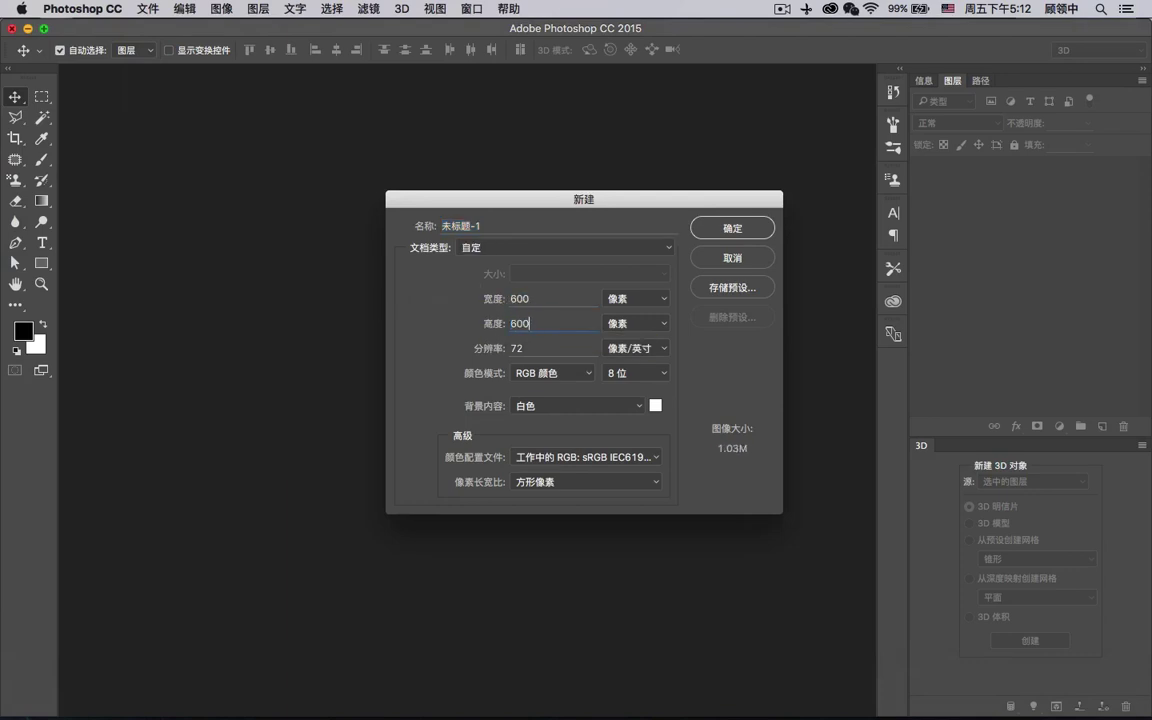
click(731, 229)
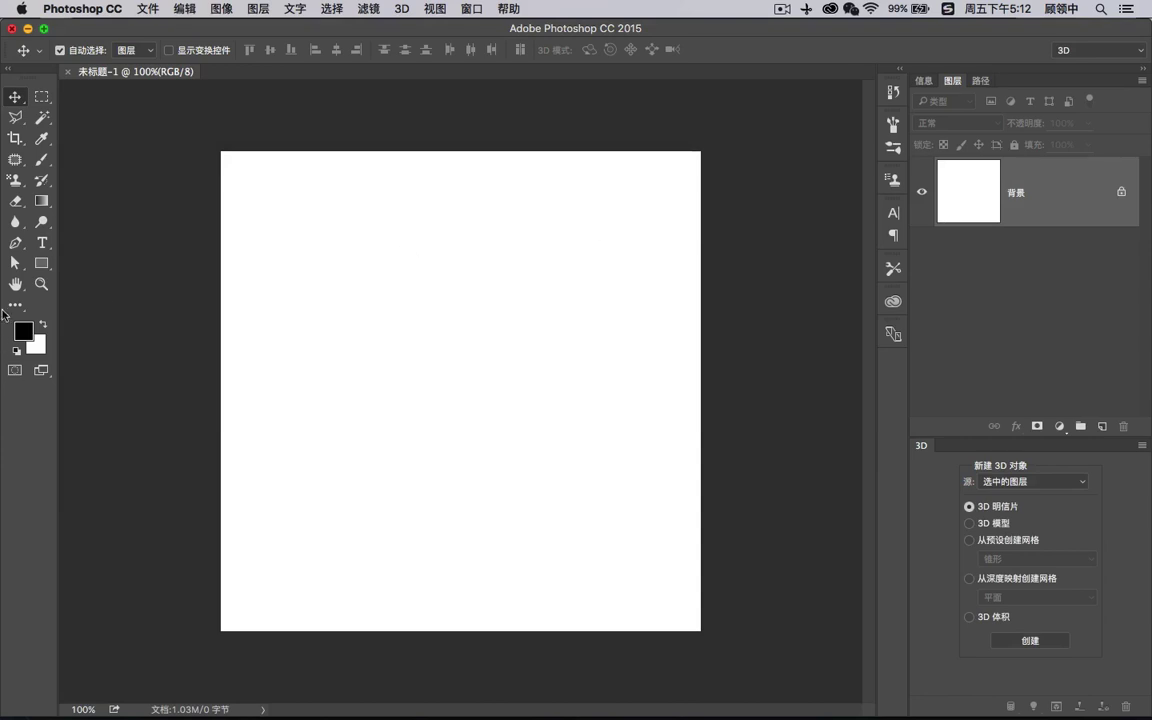
- Draw a trophy with the Custom Shape tool on the canvas, about 403 × 387 pixels
click(41, 263)
right_click(41, 263)
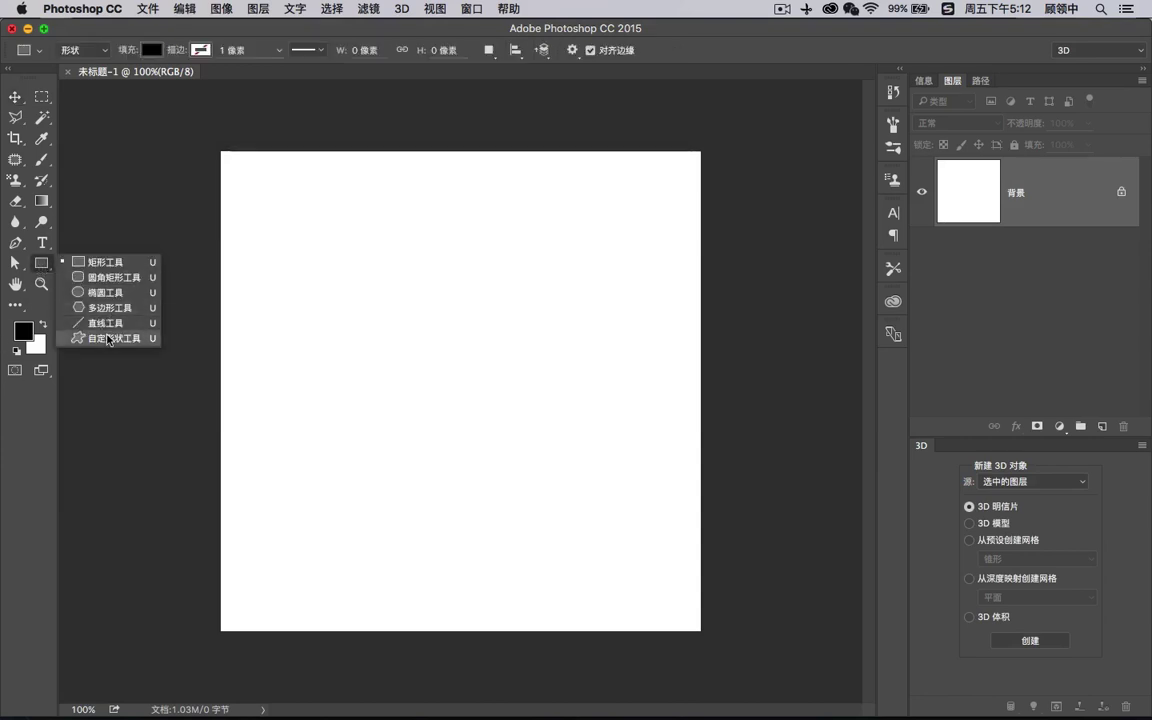
click(95, 305)
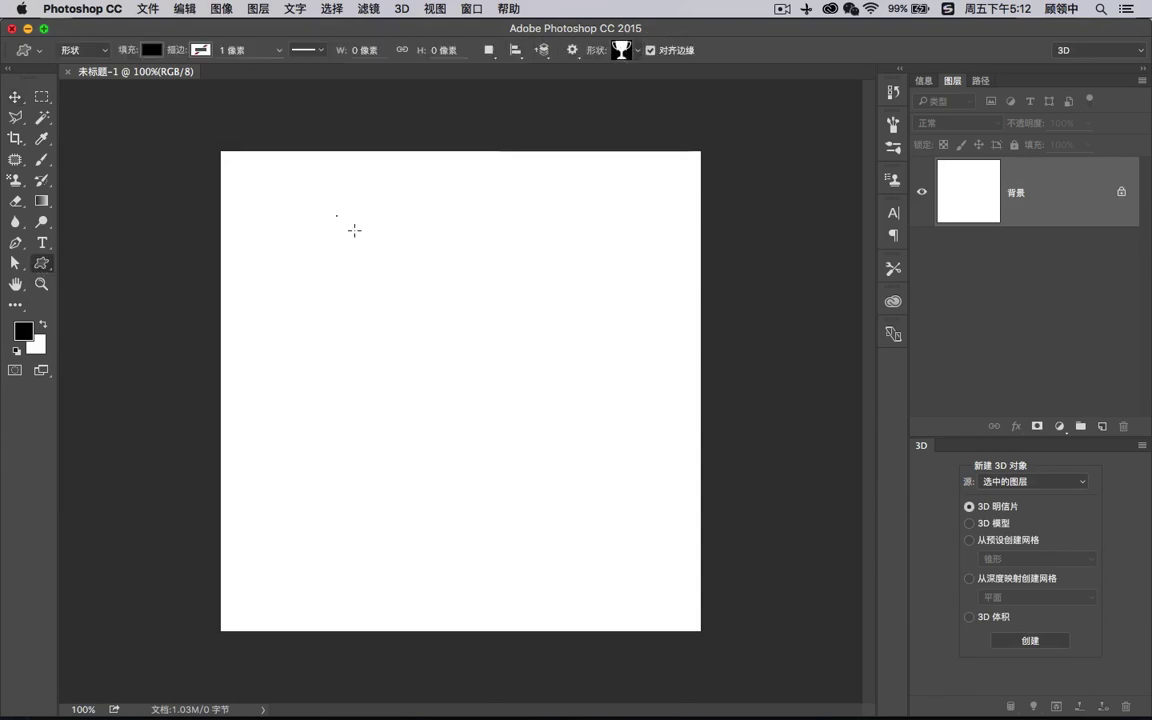
drag(337, 214, 665, 570)
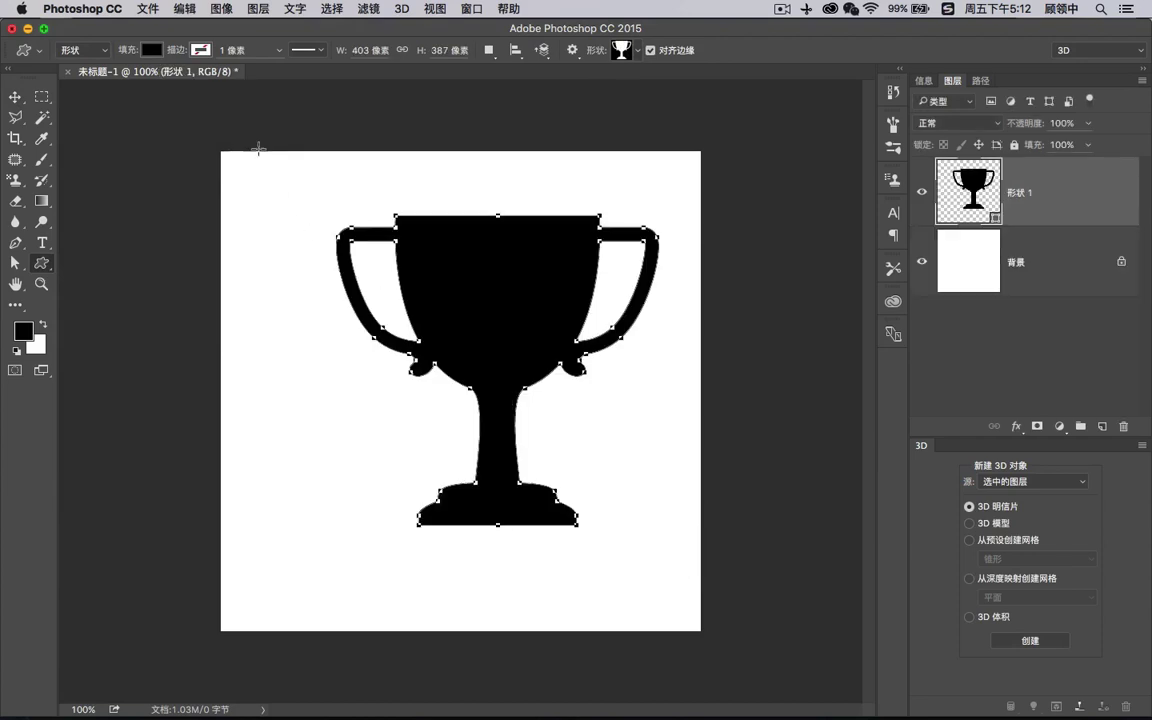
- Fill the trophy shape with magenta and move it to the centre of the canvas
click(151, 53)
click(151, 186)
click(14, 97)
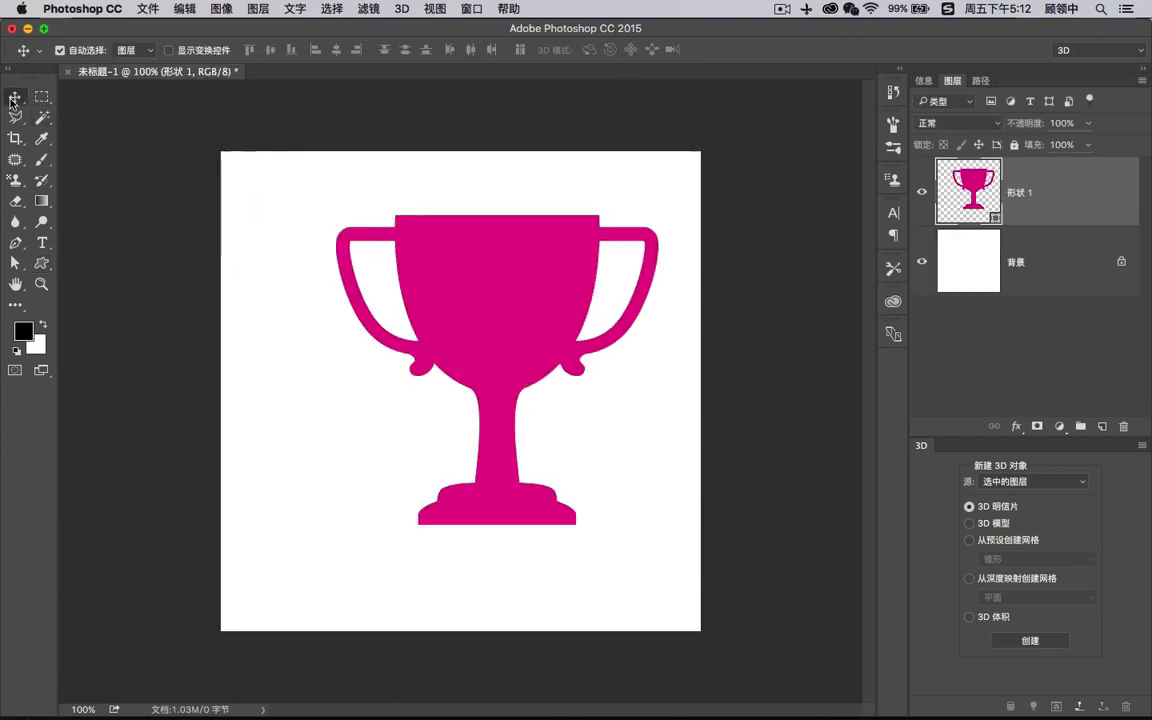
drag(458, 285, 423, 308)
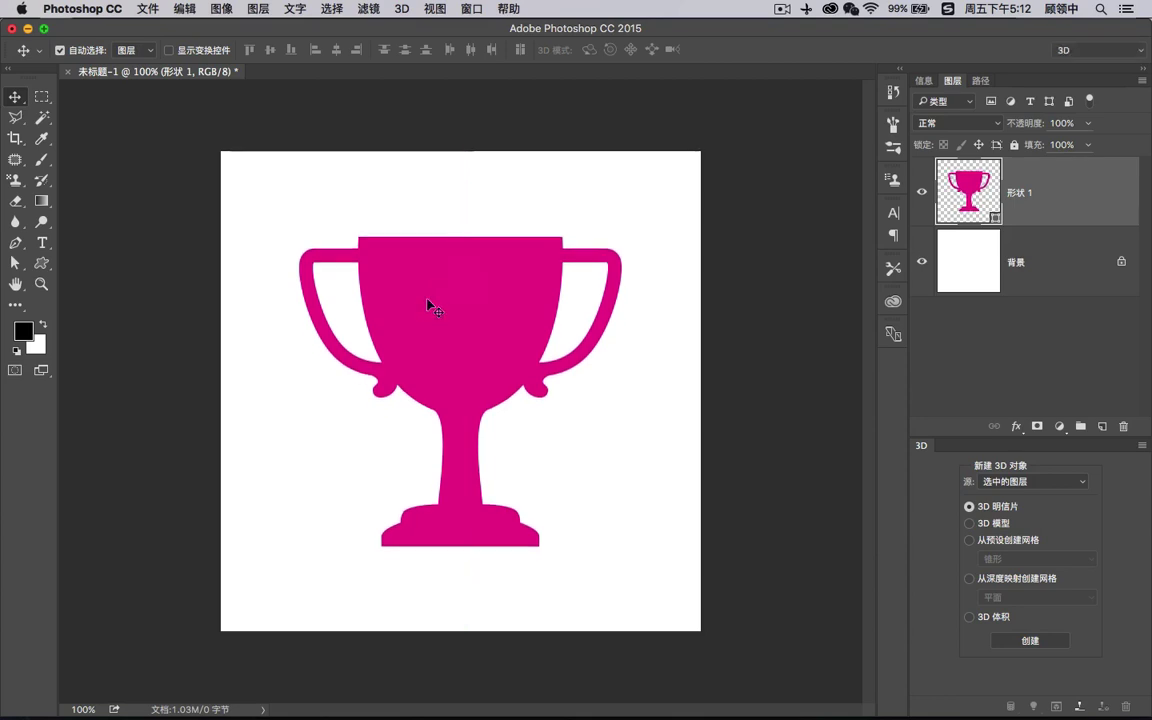
- Export the trophy image with Save for Web as a high-quality JPEG, saved to the desktop as JPG.jpg
click(146, 15)
mouse_move(195, 230)
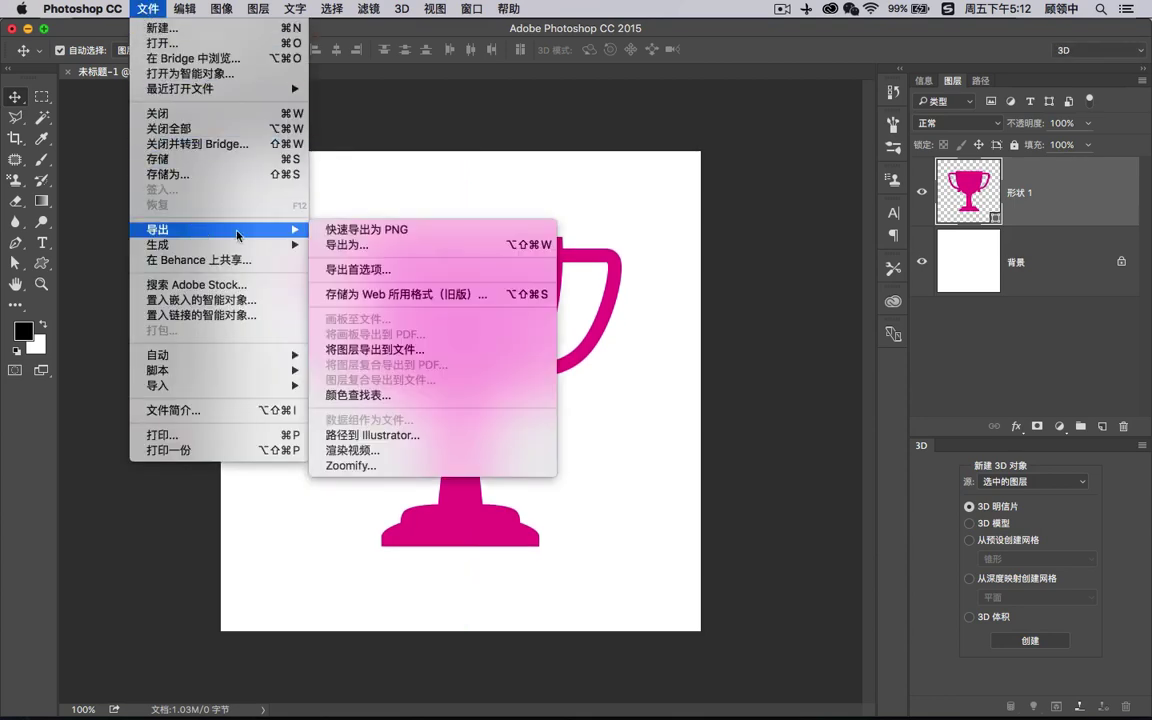
click(405, 295)
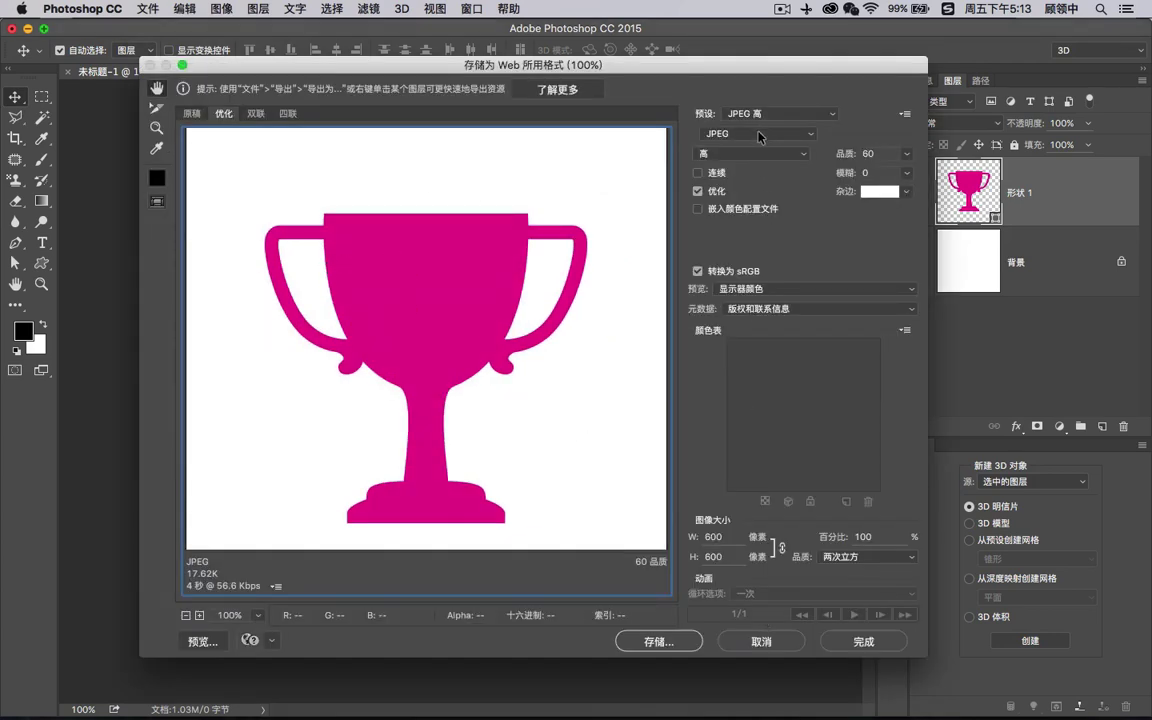
click(656, 644)
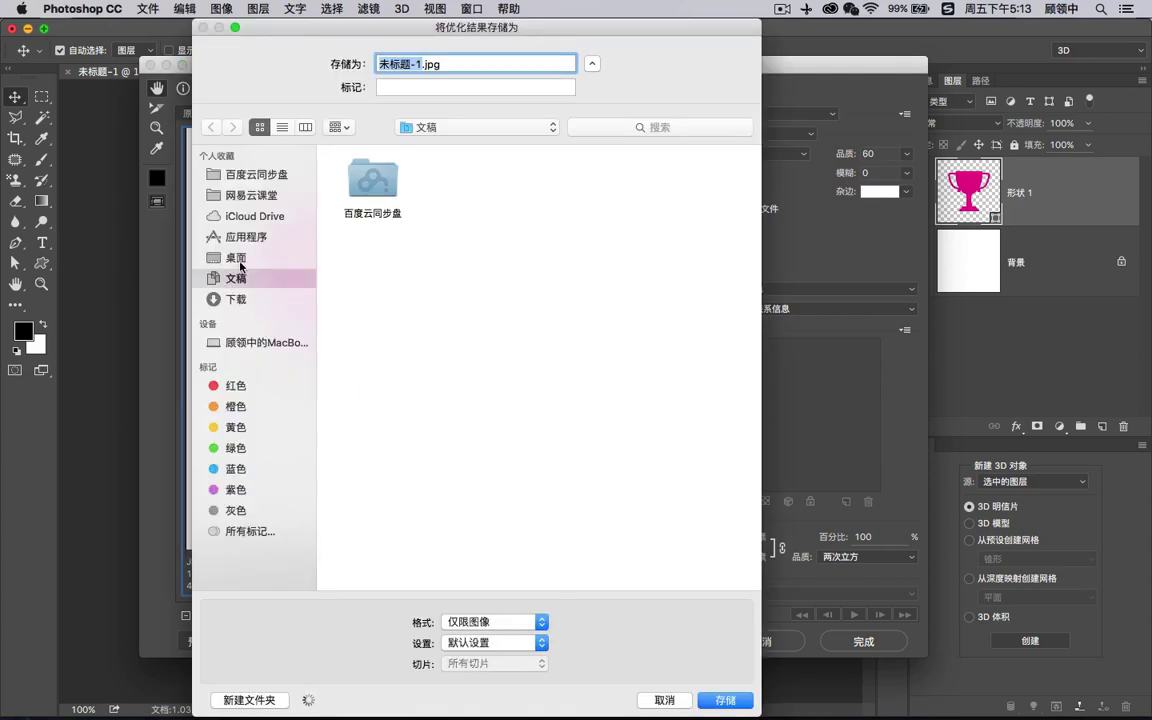
click(206, 257)
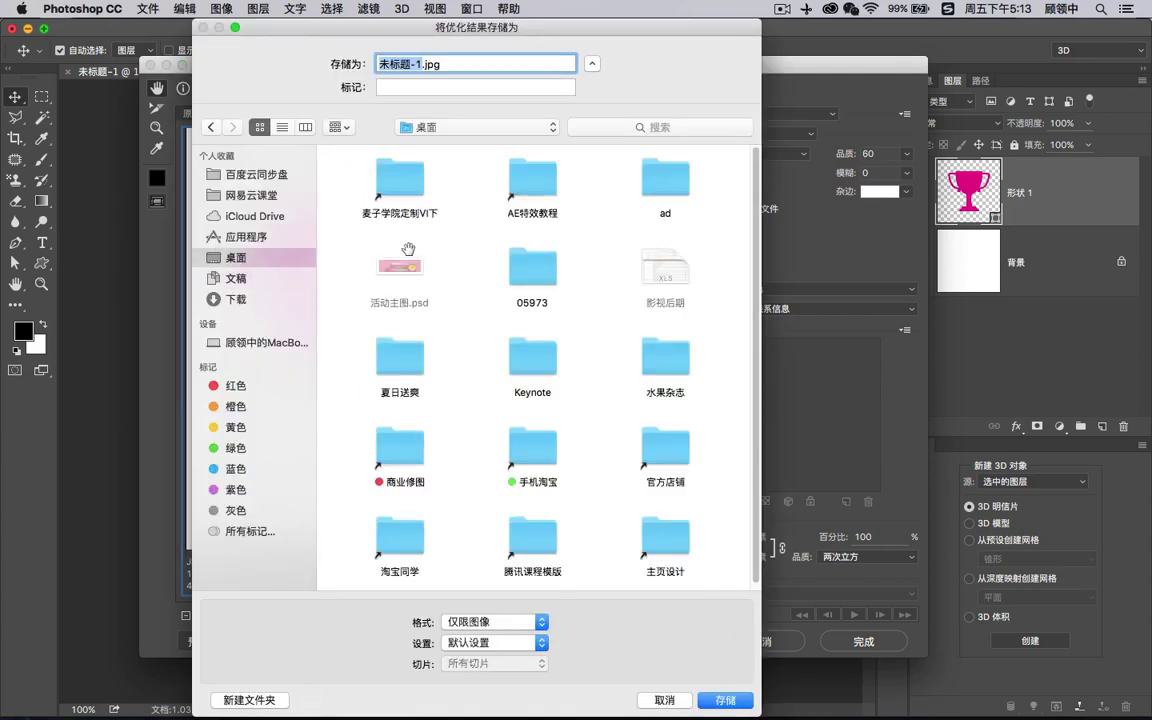
text(jpg)
key(space)
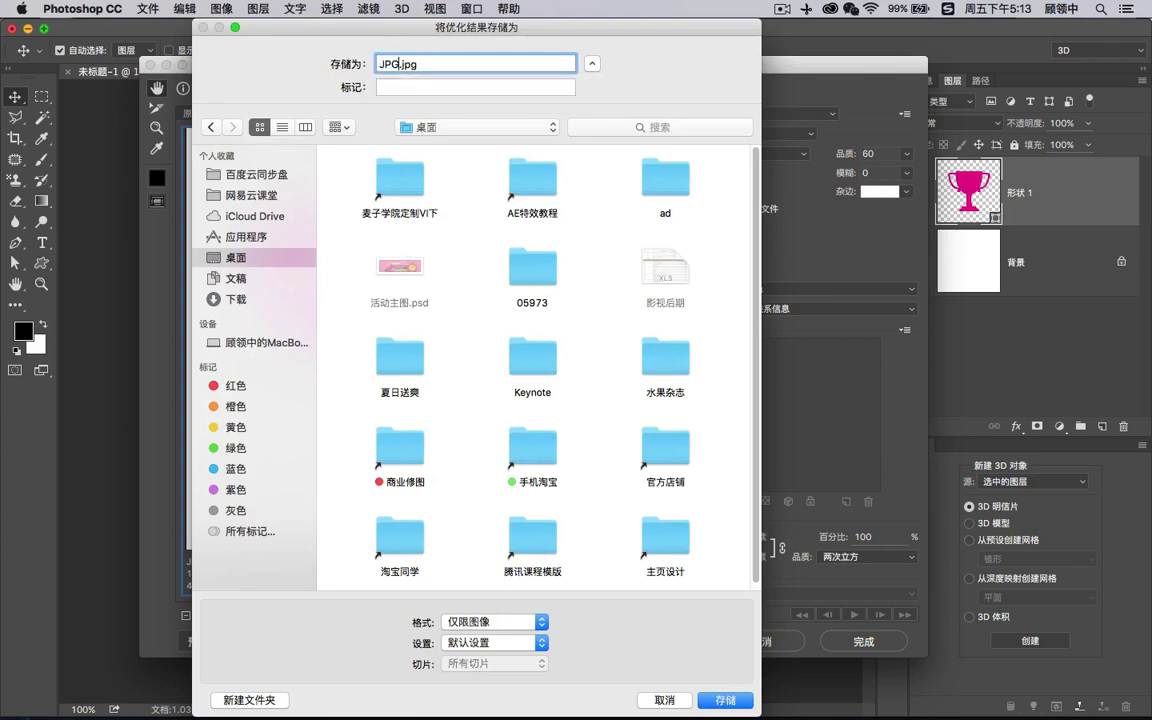
click(722, 699)
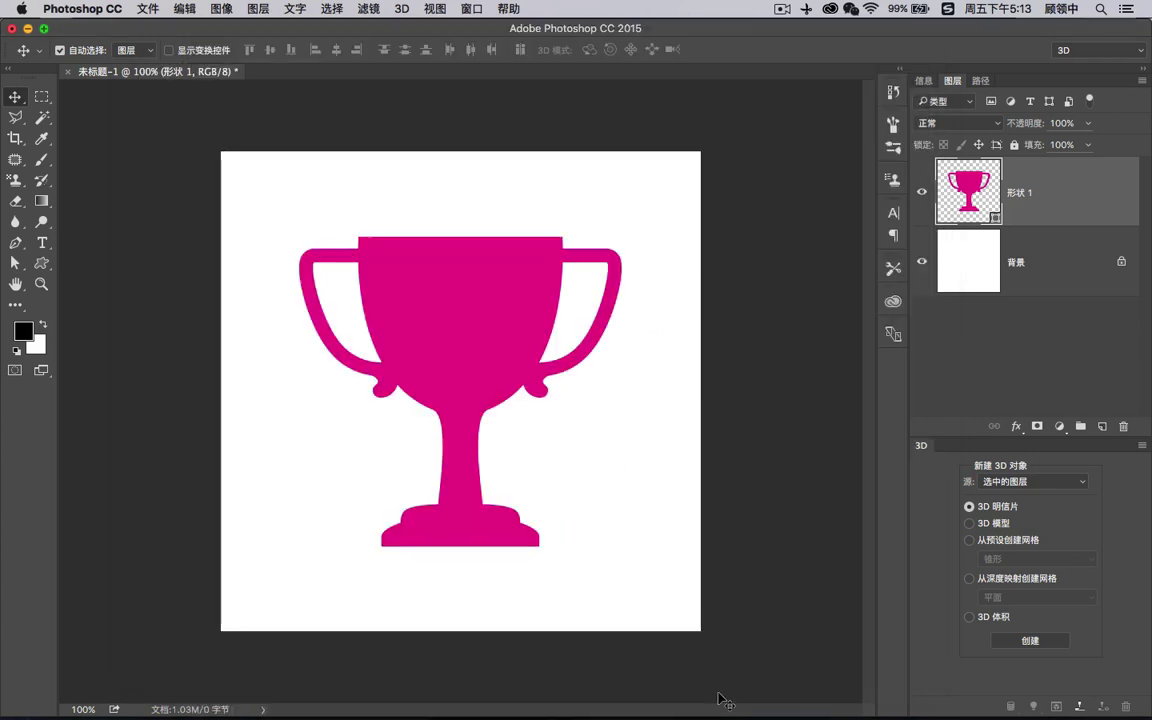
click(147, 9)
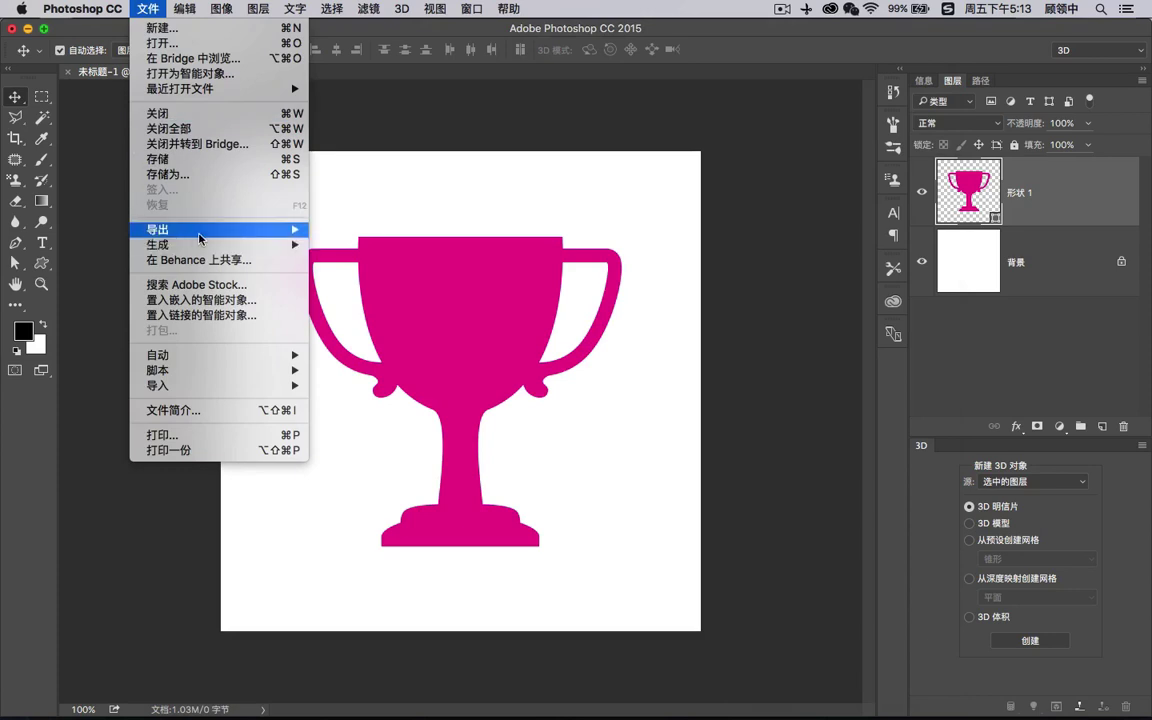
mouse_move(200, 230)
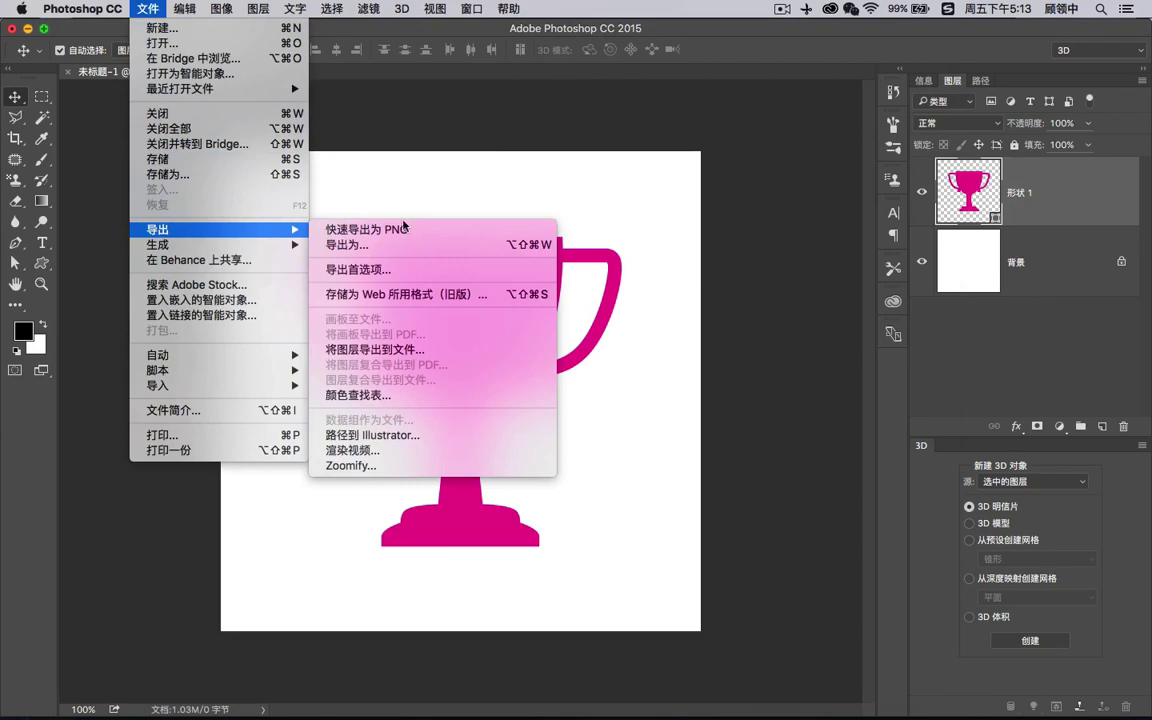
click(400, 294)
click(760, 133)
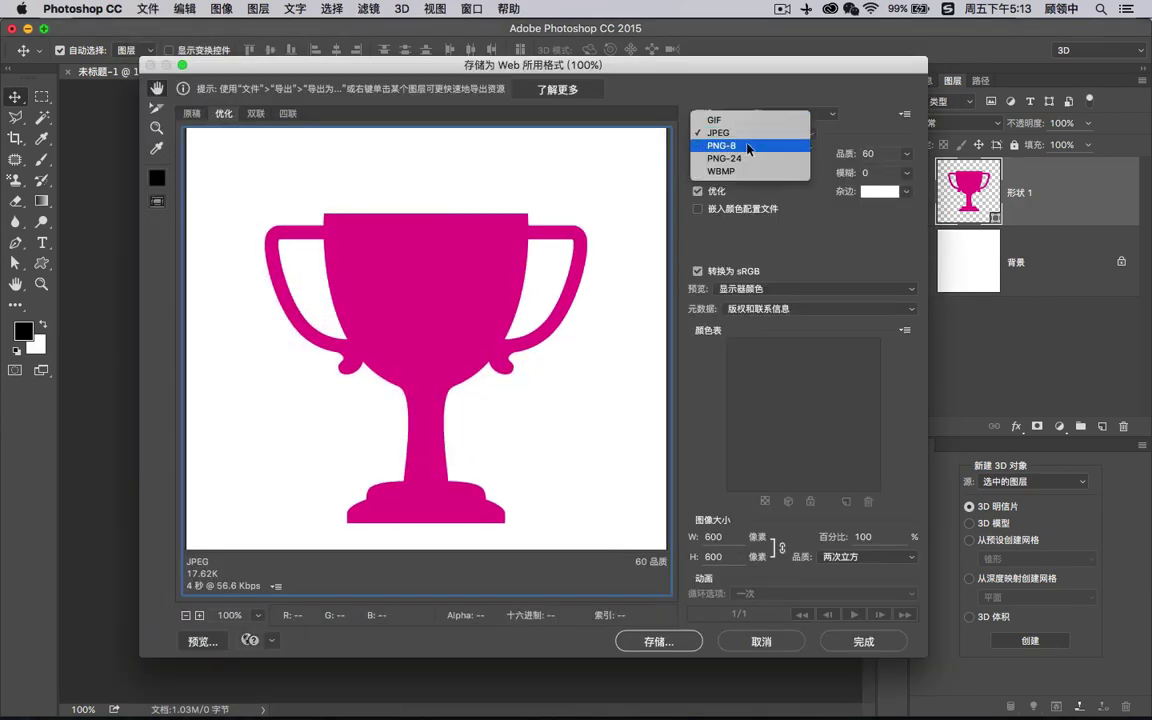
click(748, 146)
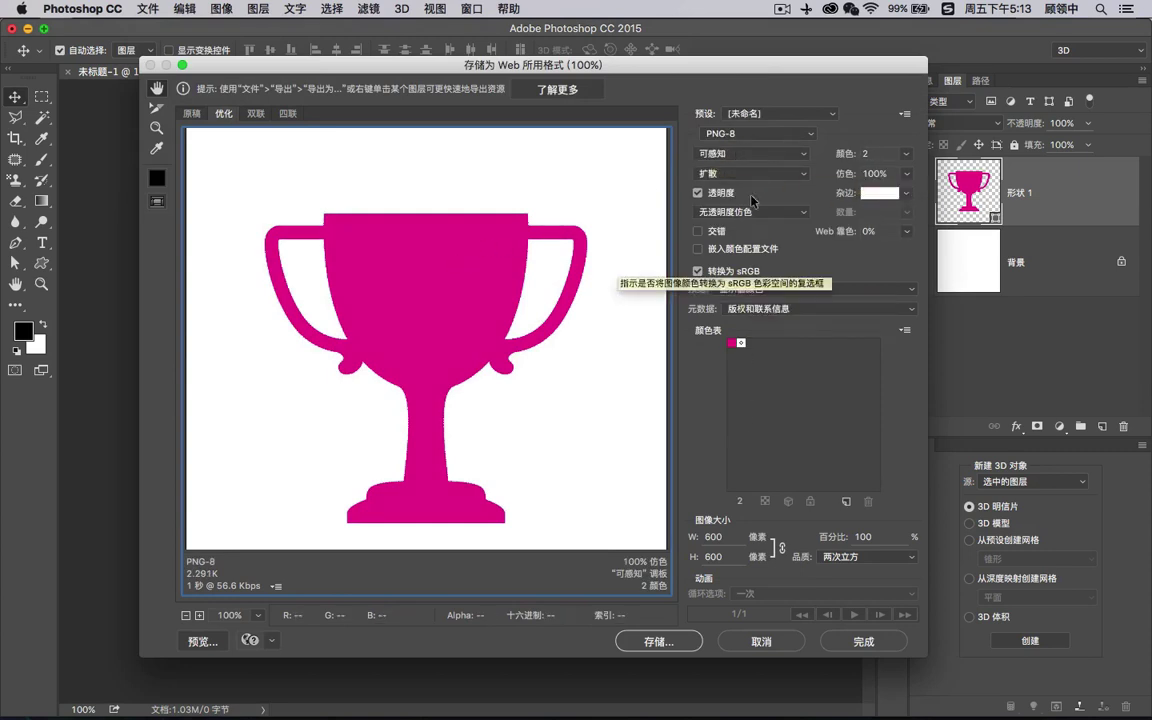
click(761, 641)
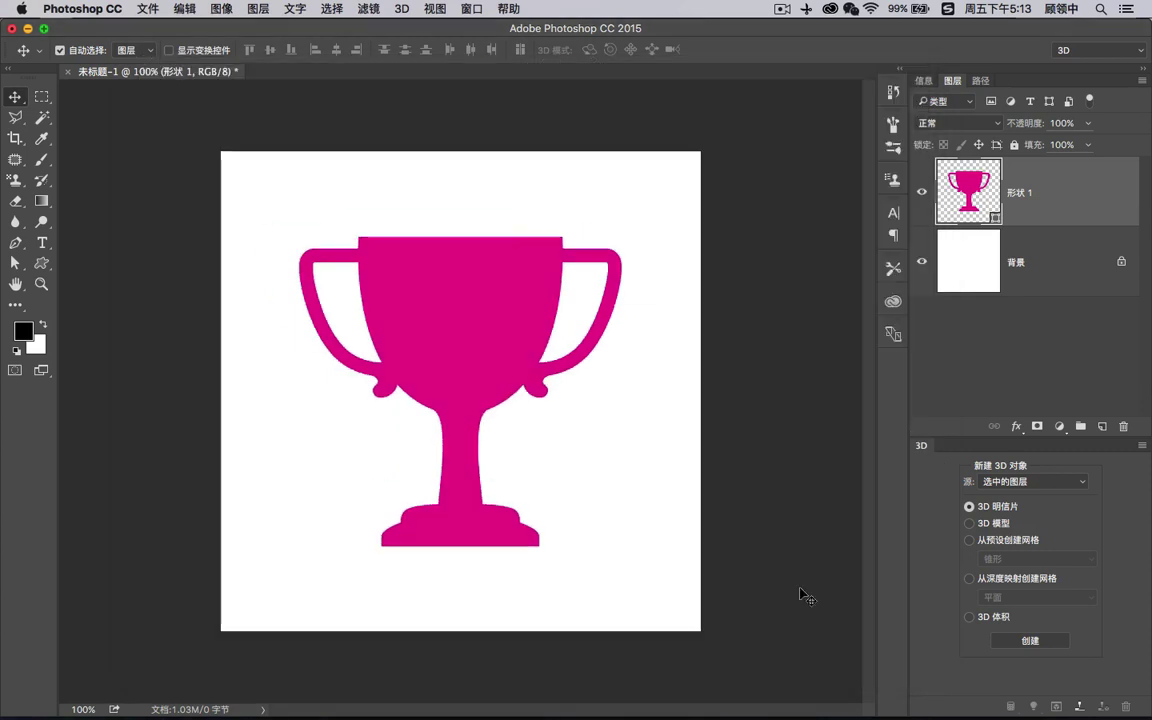
- Hide the white background layer and choose PNG-8 as the Save for Web format for the trophy image
click(922, 261)
click(1013, 258)
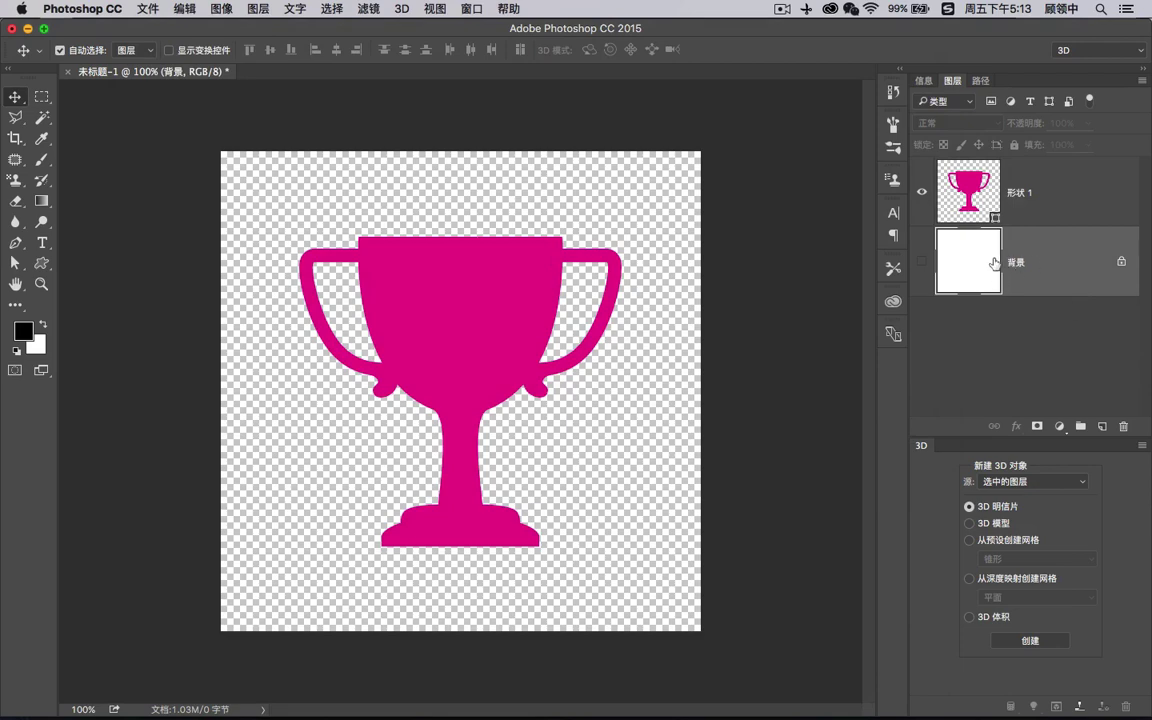
click(157, 15)
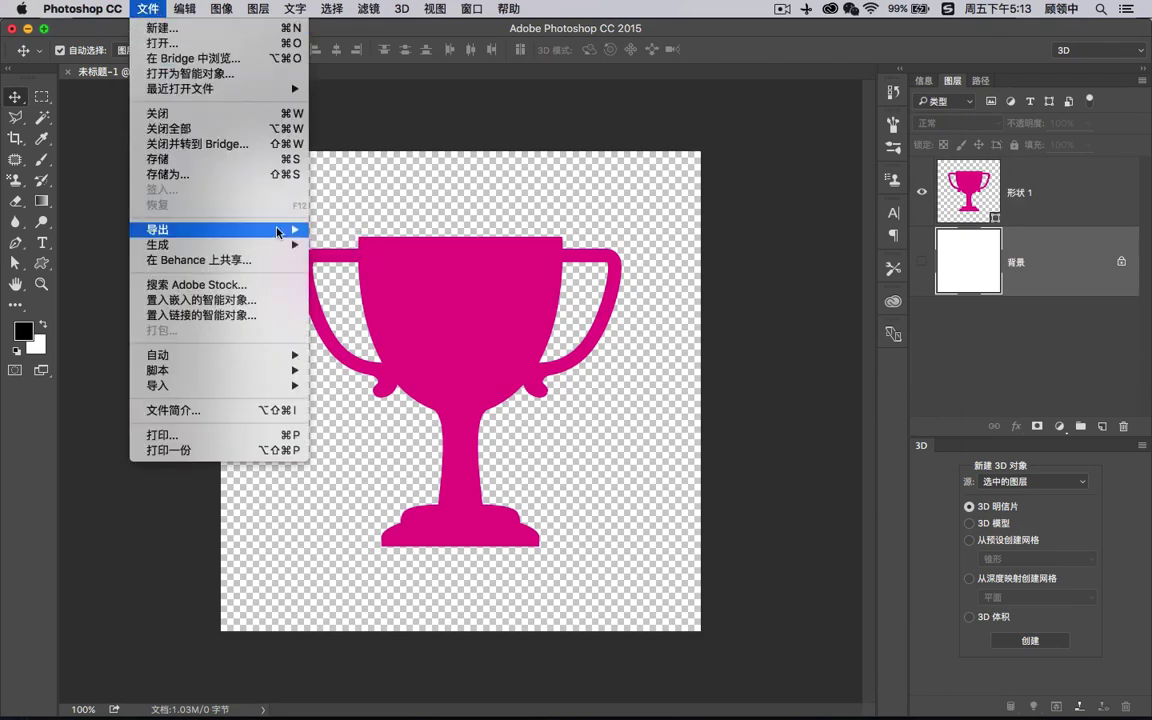
mouse_move(270, 230)
click(386, 296)
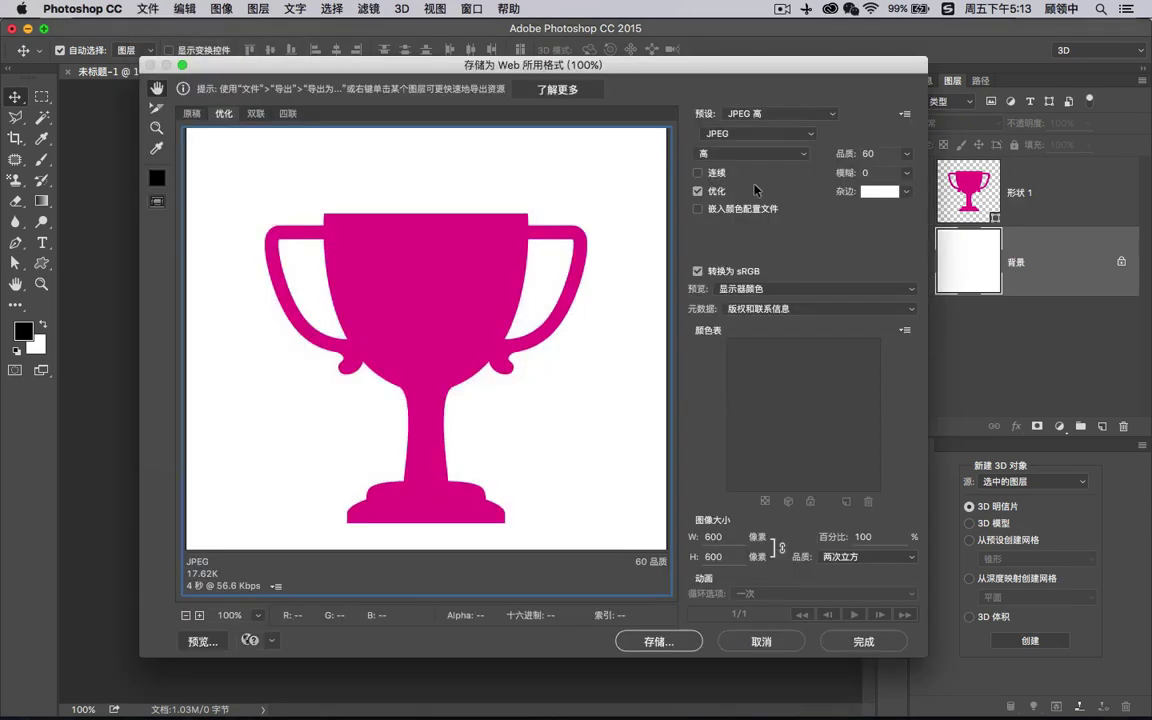
click(754, 134)
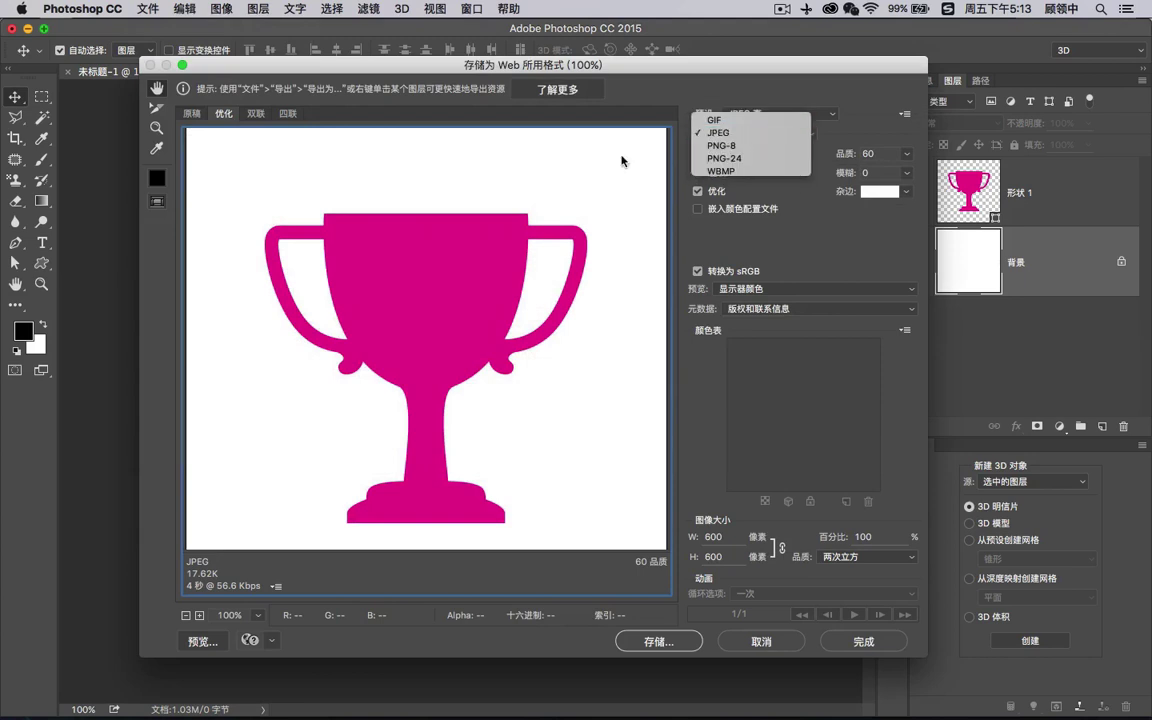
click(370, 188)
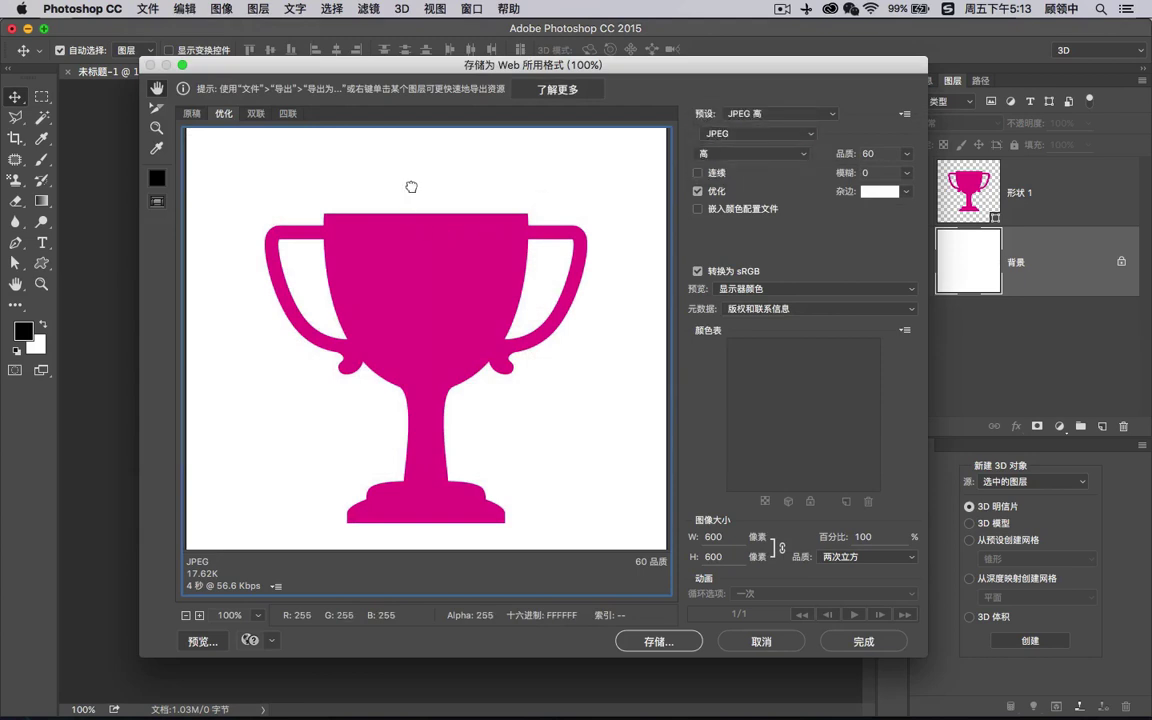
click(750, 135)
click(815, 148)
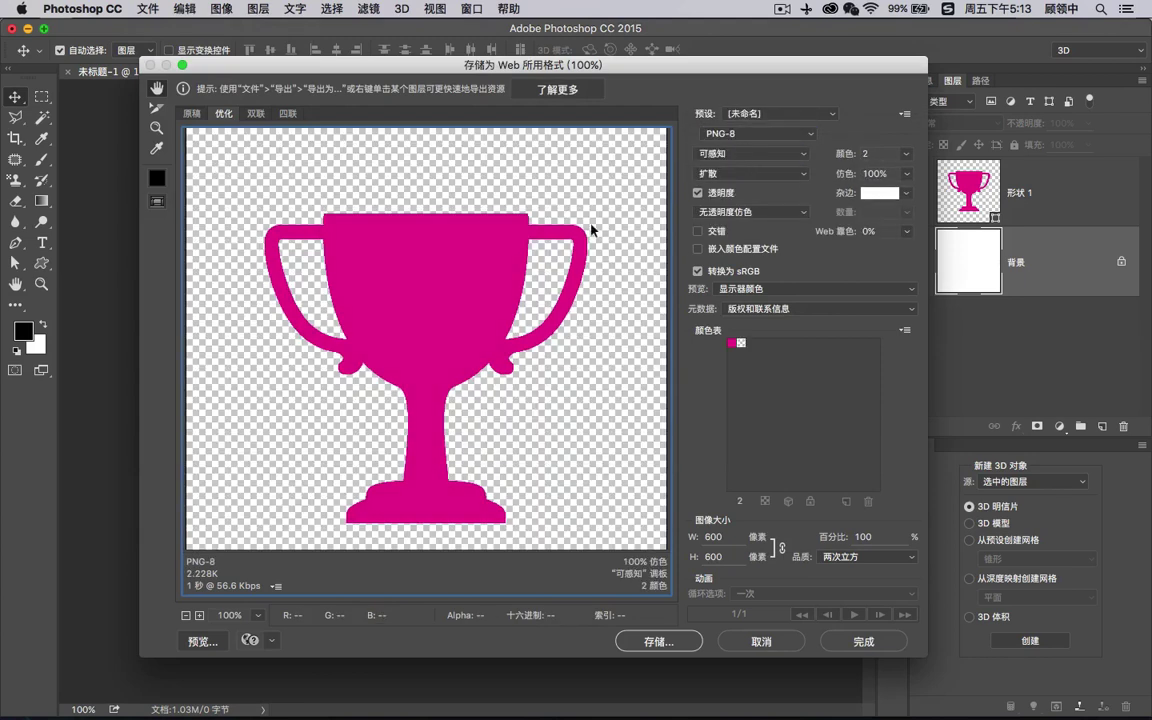
- Save the optimized PNG-8 trophy image to the desktop as PNG.png
scroll(404, 267, down, 2)
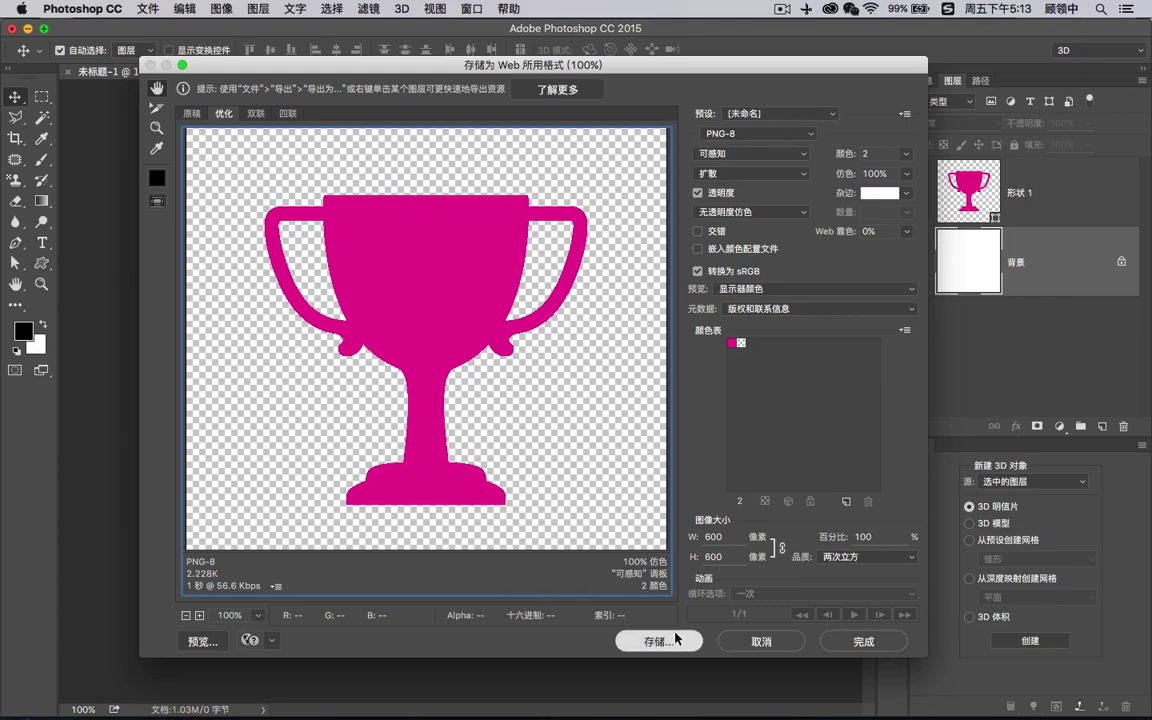
click(661, 640)
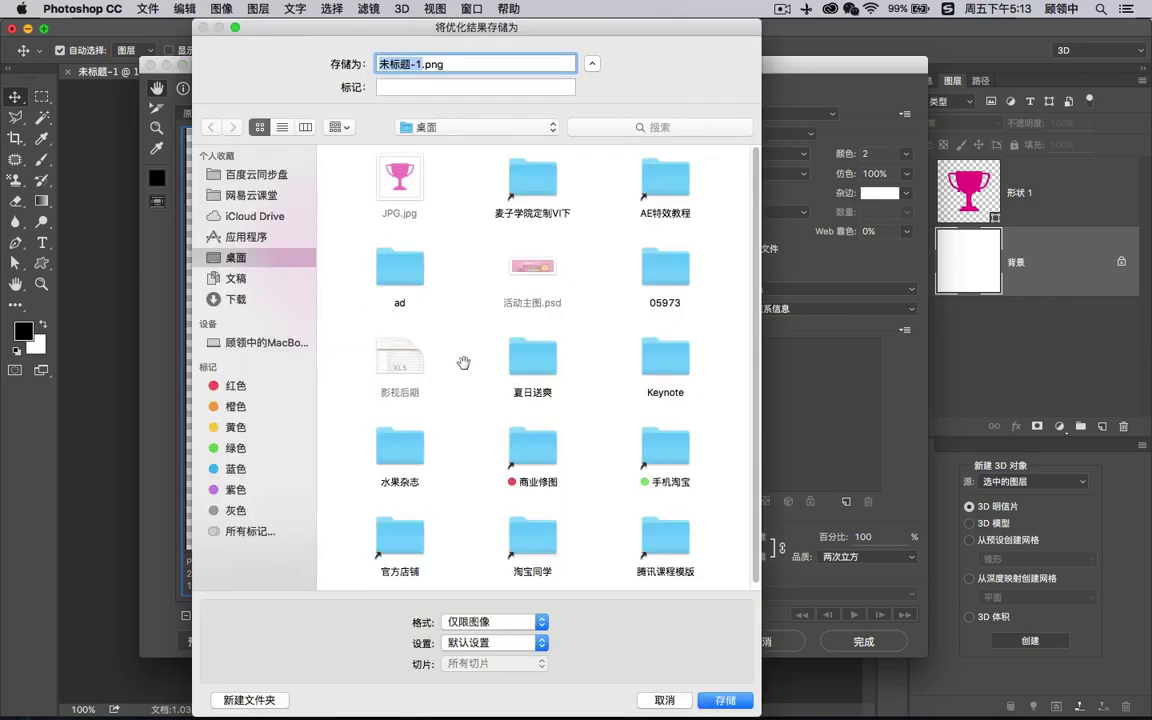
text(png)
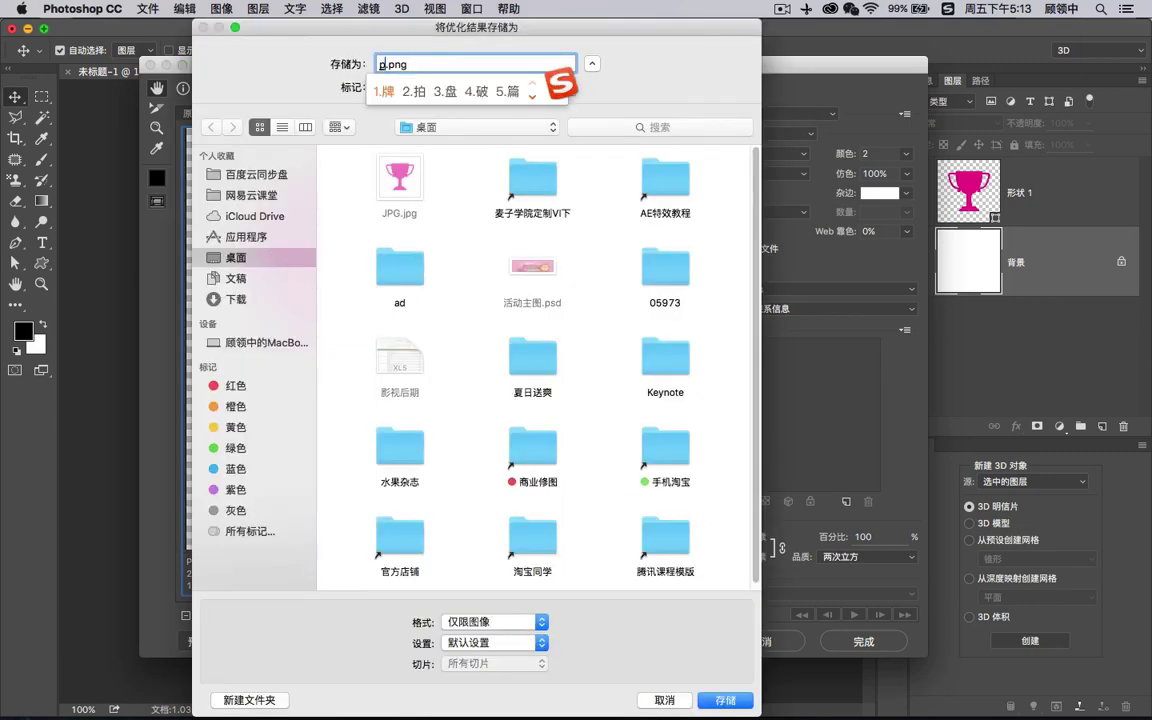
text(5)
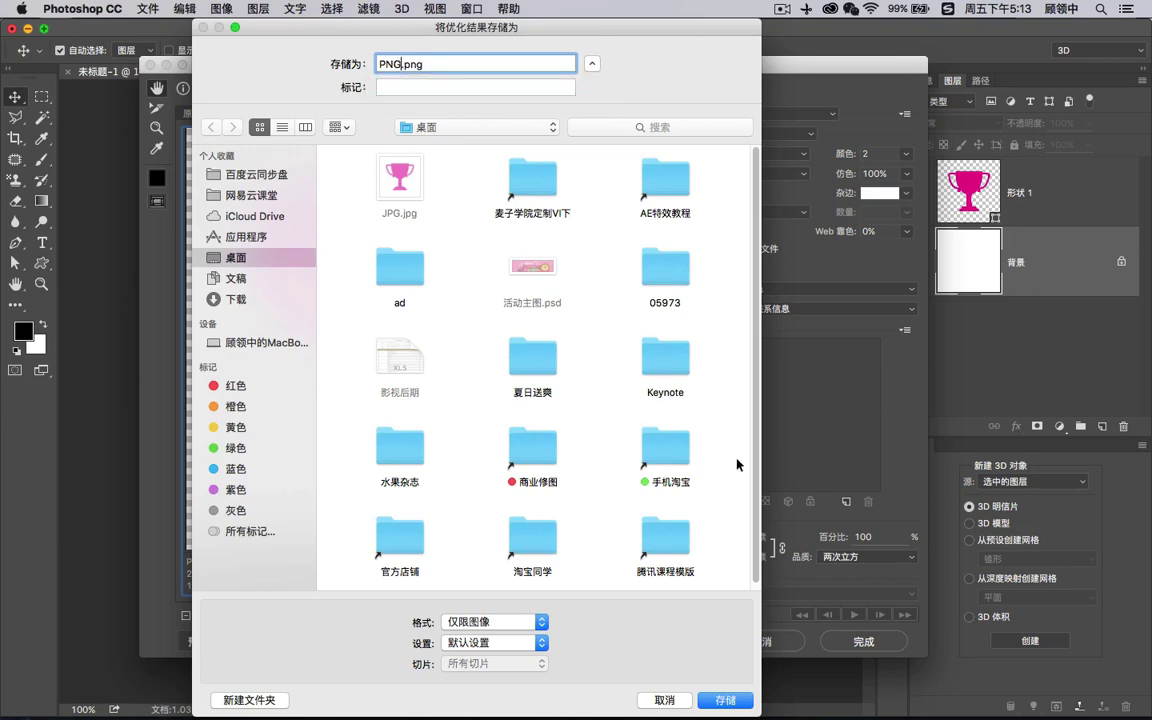
click(749, 704)
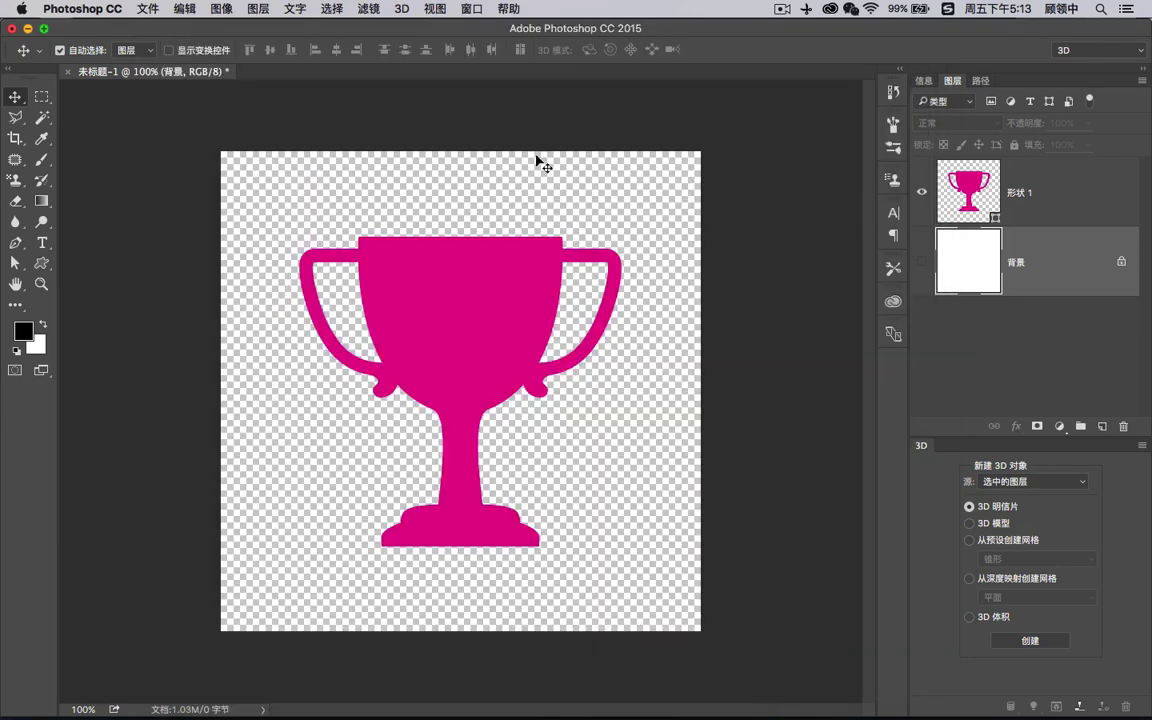
- Export the trophy image with Save for Web in GIF format, saved to the desktop as GIF.gif
key(super+alt+shift+s)
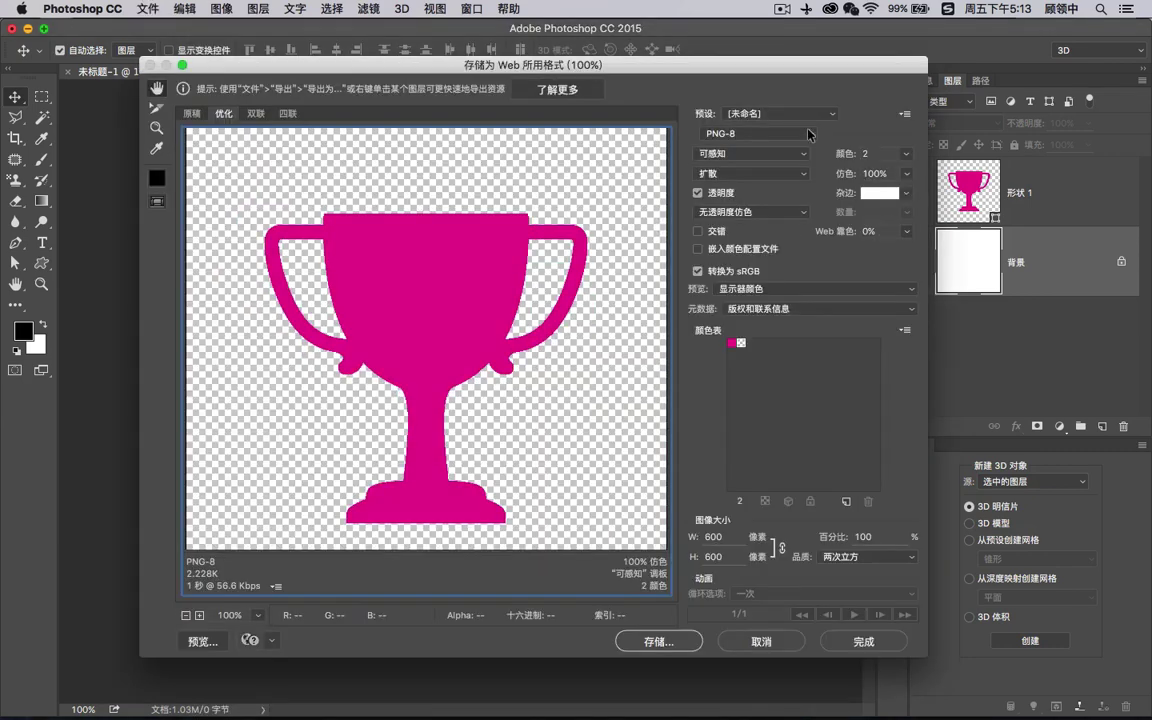
click(794, 134)
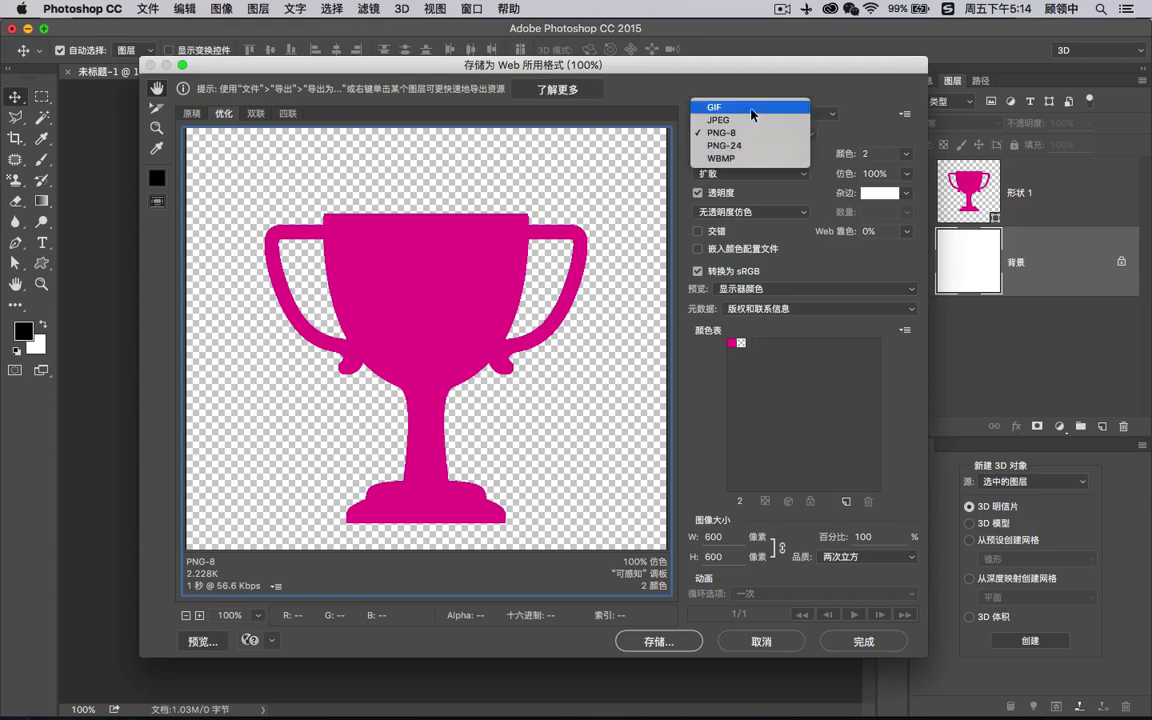
click(758, 107)
drag(314, 406, 440, 432)
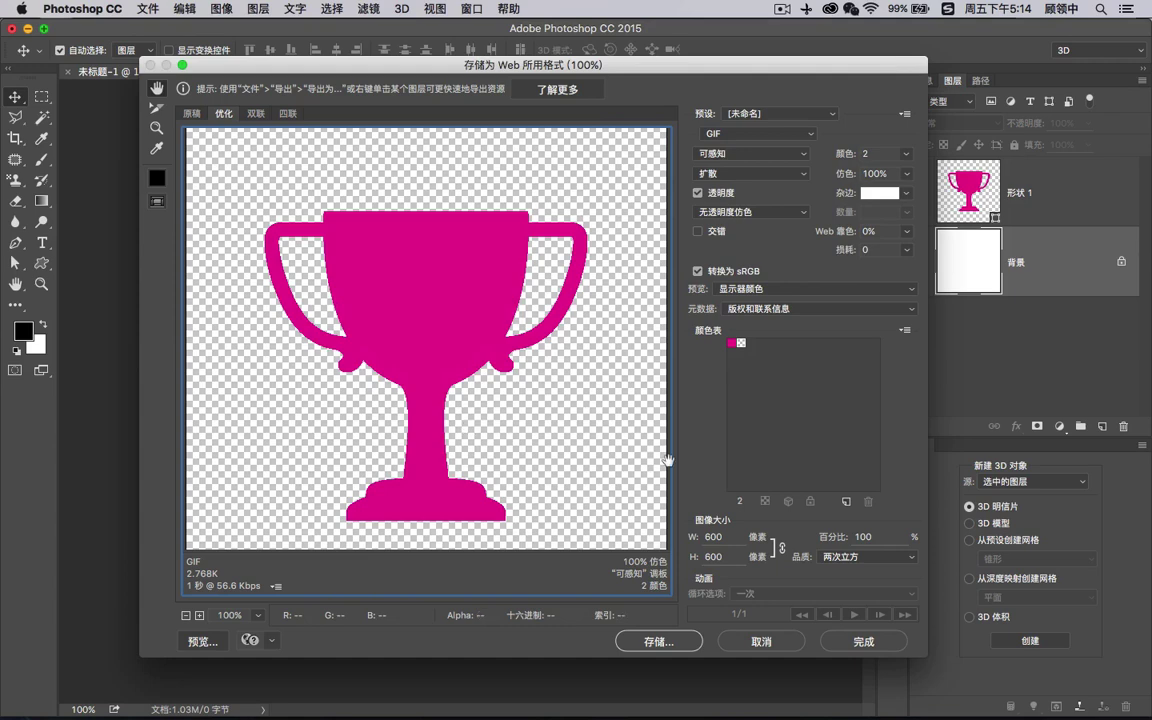
click(668, 638)
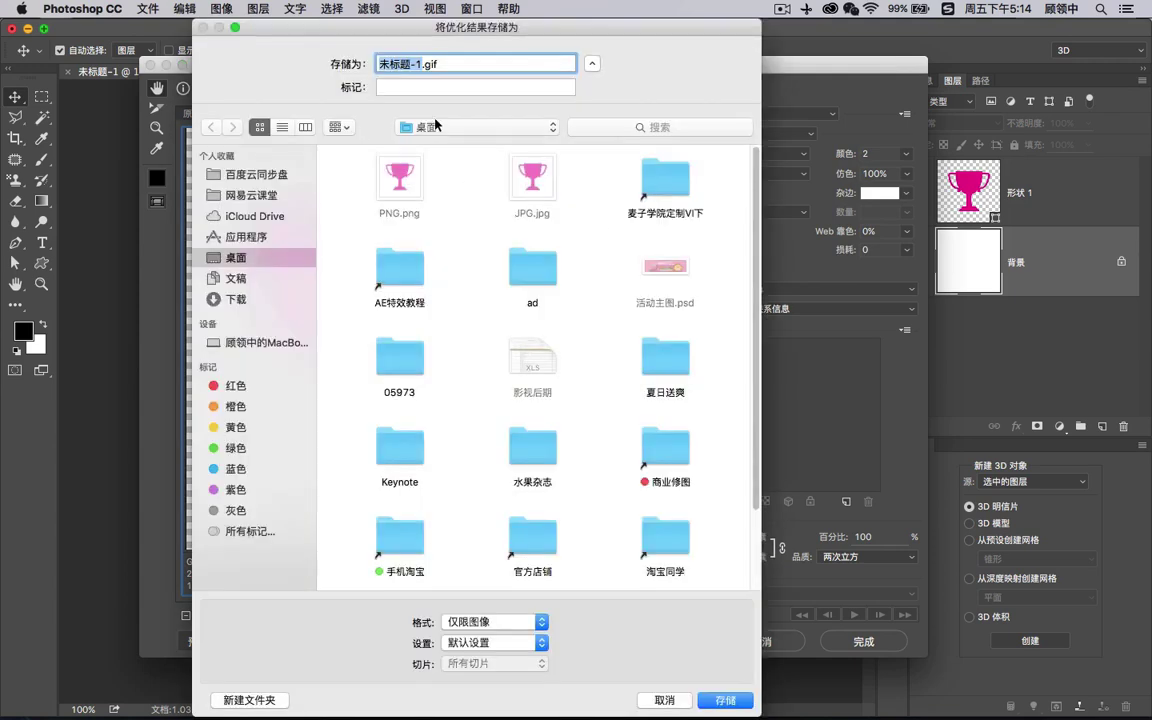
text(gif)
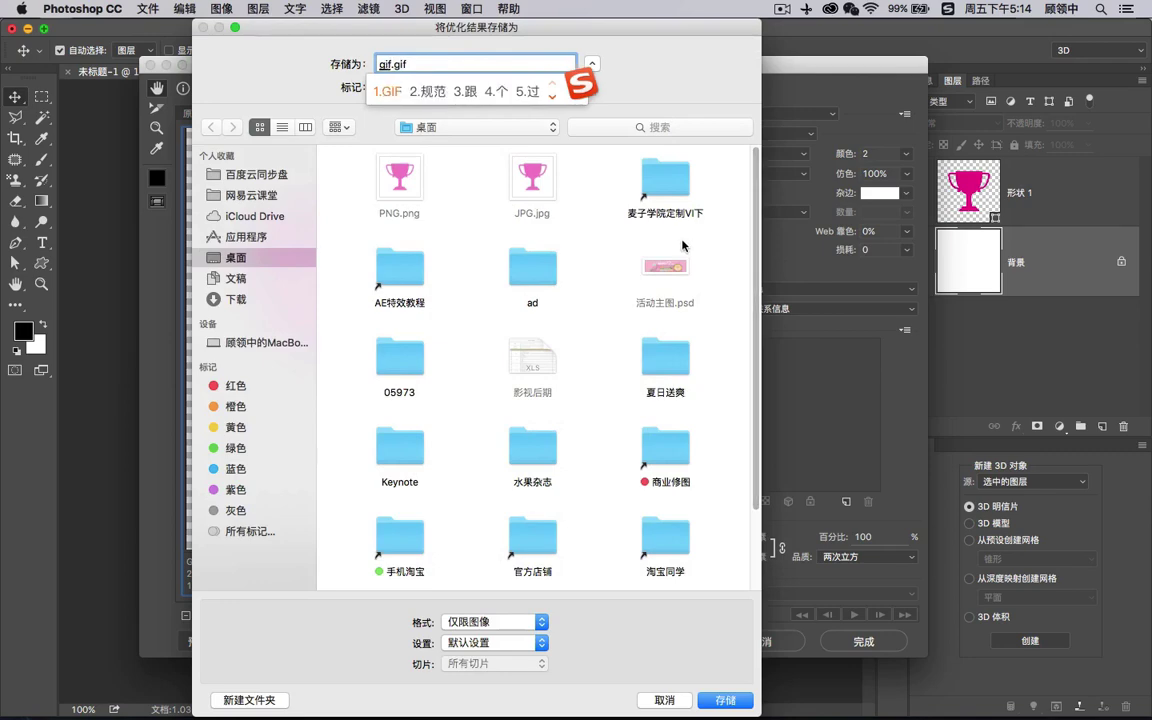
key(space)
click(706, 704)
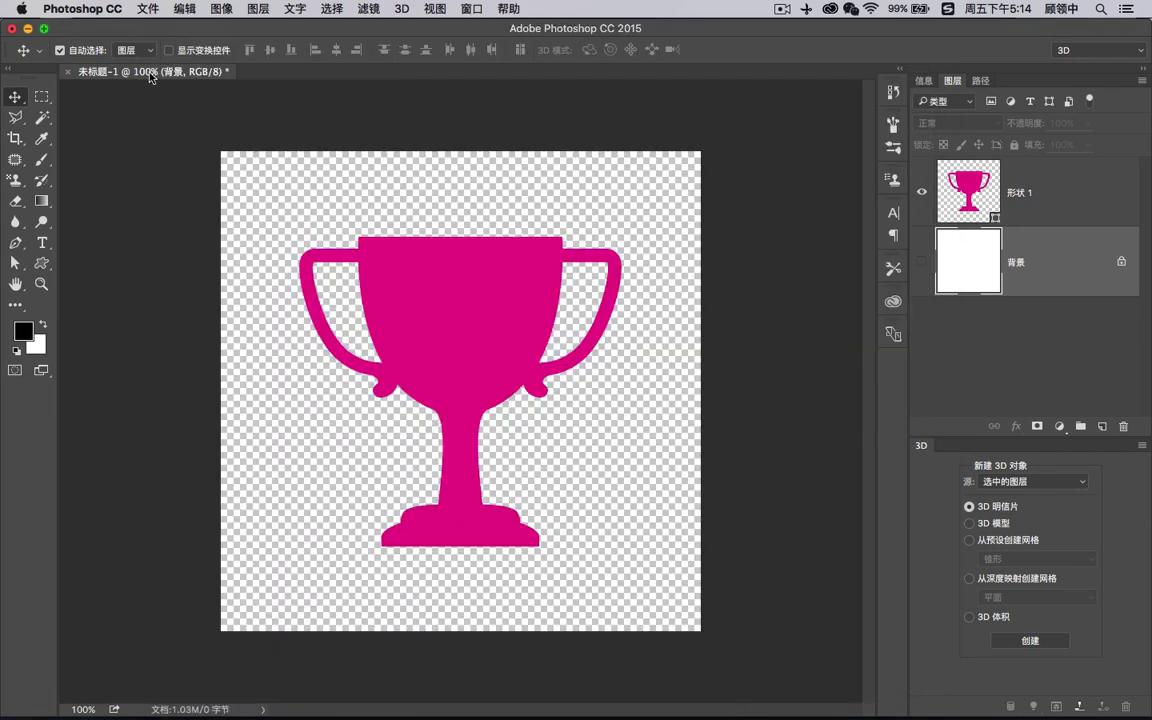
- Switch to After Effects and import GIF.gif, PNG.png and JPG.jpg from the desktop as footage
click(632, 664)
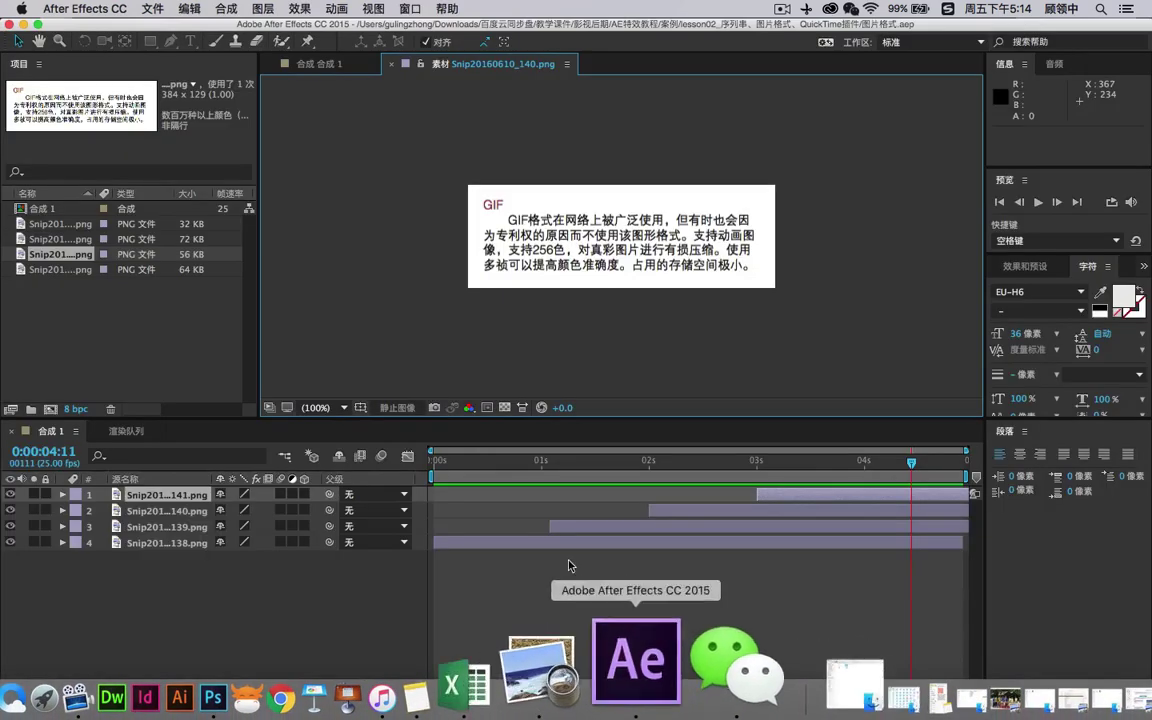
double_click(80, 321)
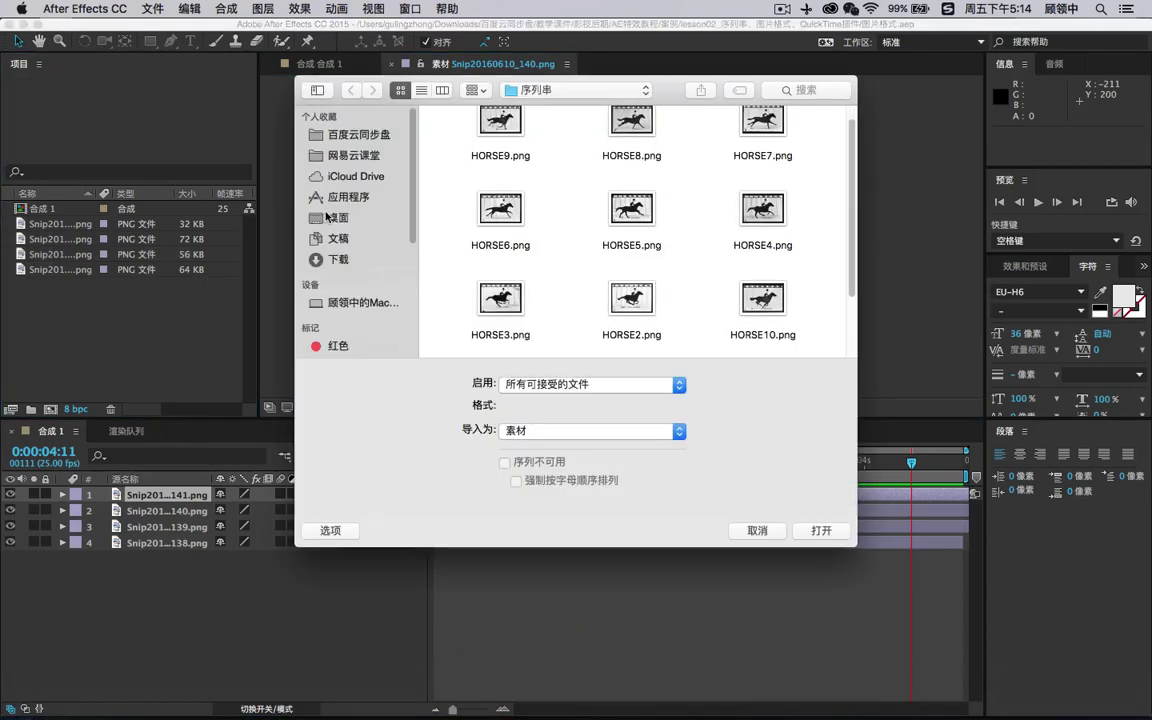
click(335, 217)
drag(462, 137, 790, 176)
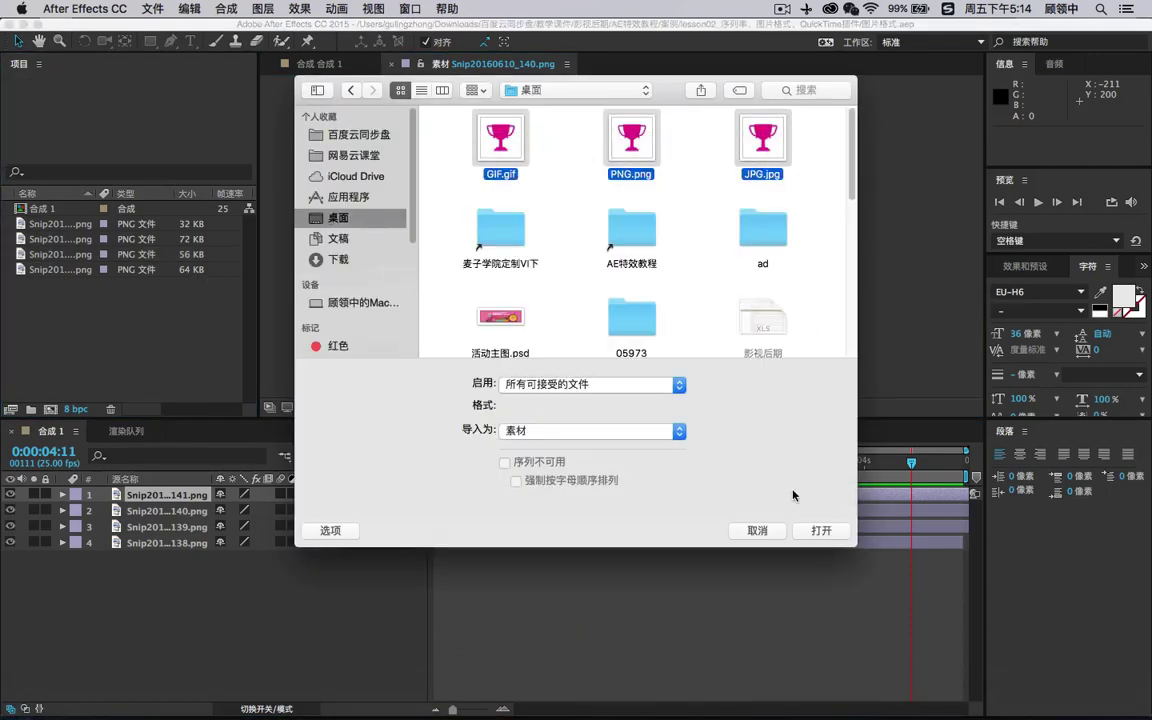
click(812, 528)
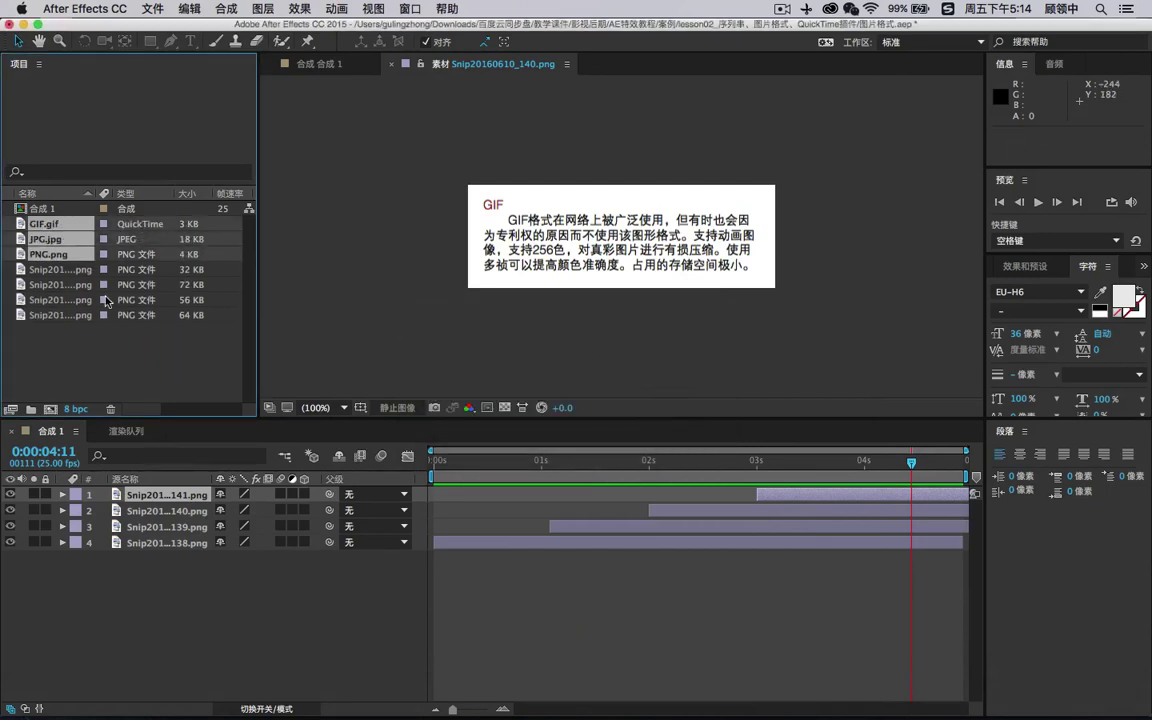
- Create multiple compositions from the imported GIF.gif, JPG.jpg and PNG.png, one for each file
drag(47, 226, 50, 409)
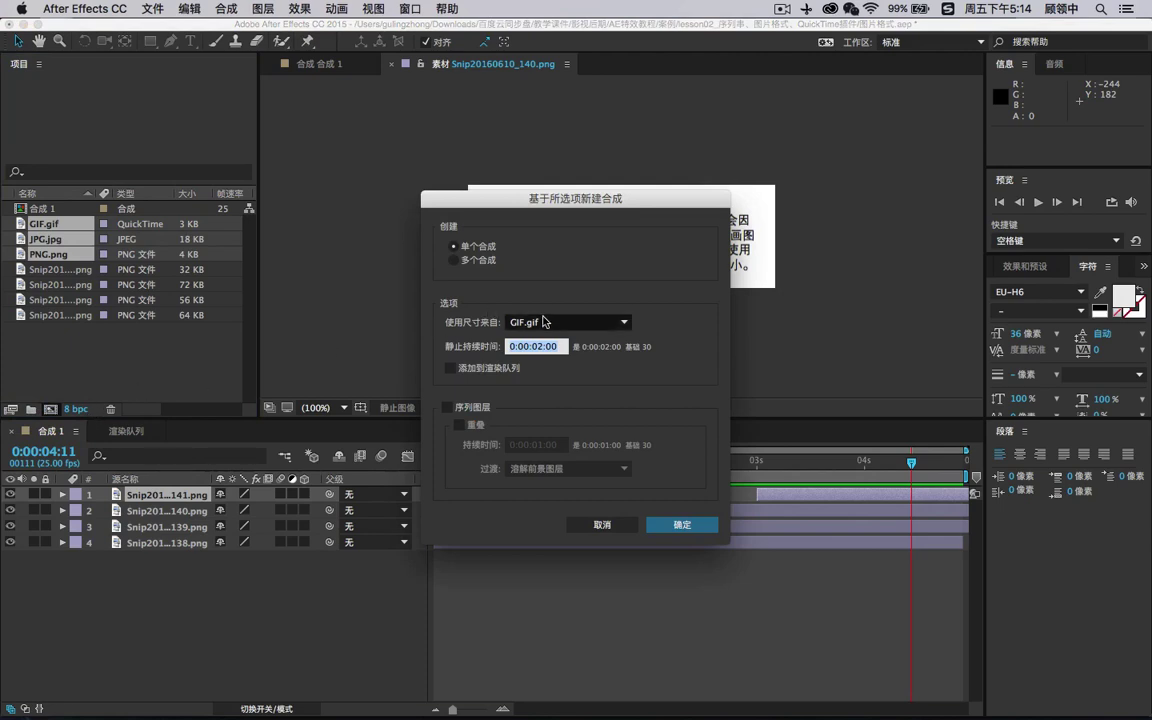
click(479, 262)
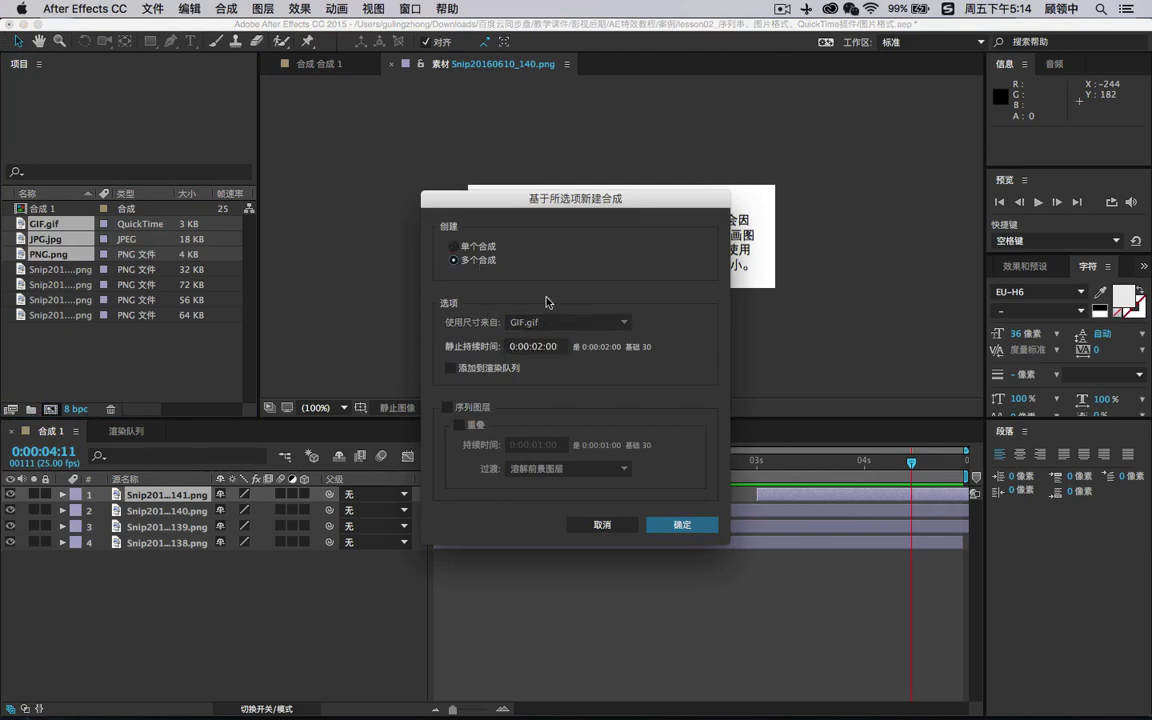
click(690, 526)
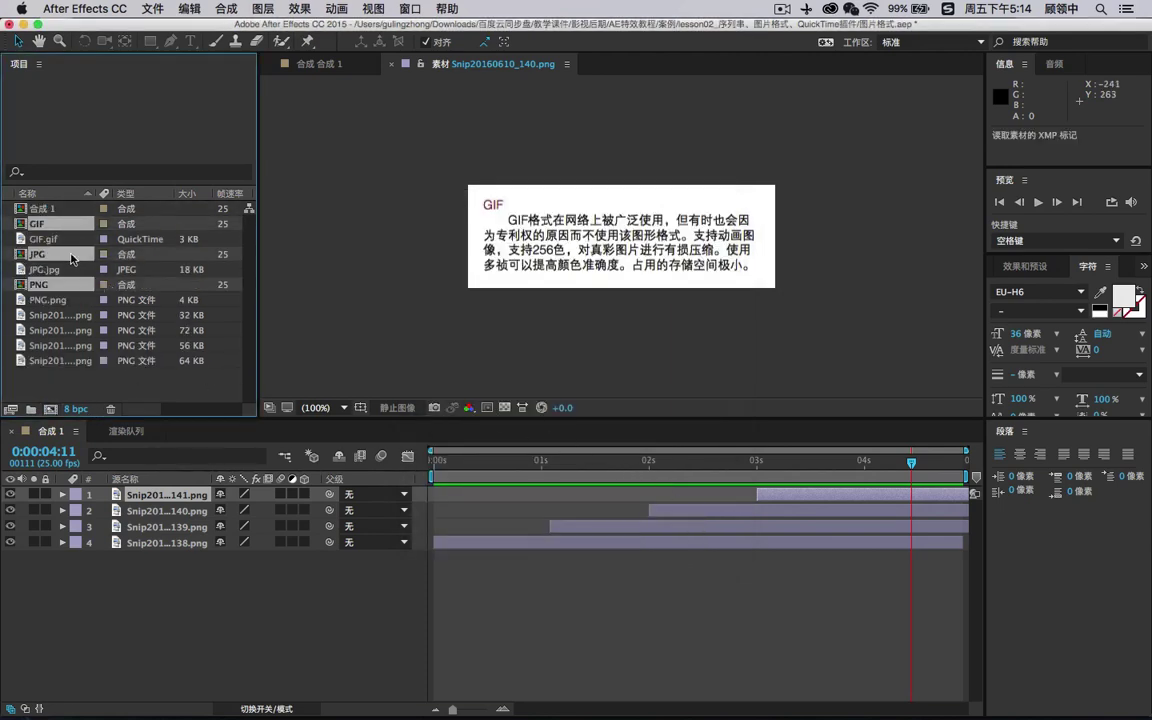
- Open the GIF composition and check its background with the transparency grid
click(60, 240)
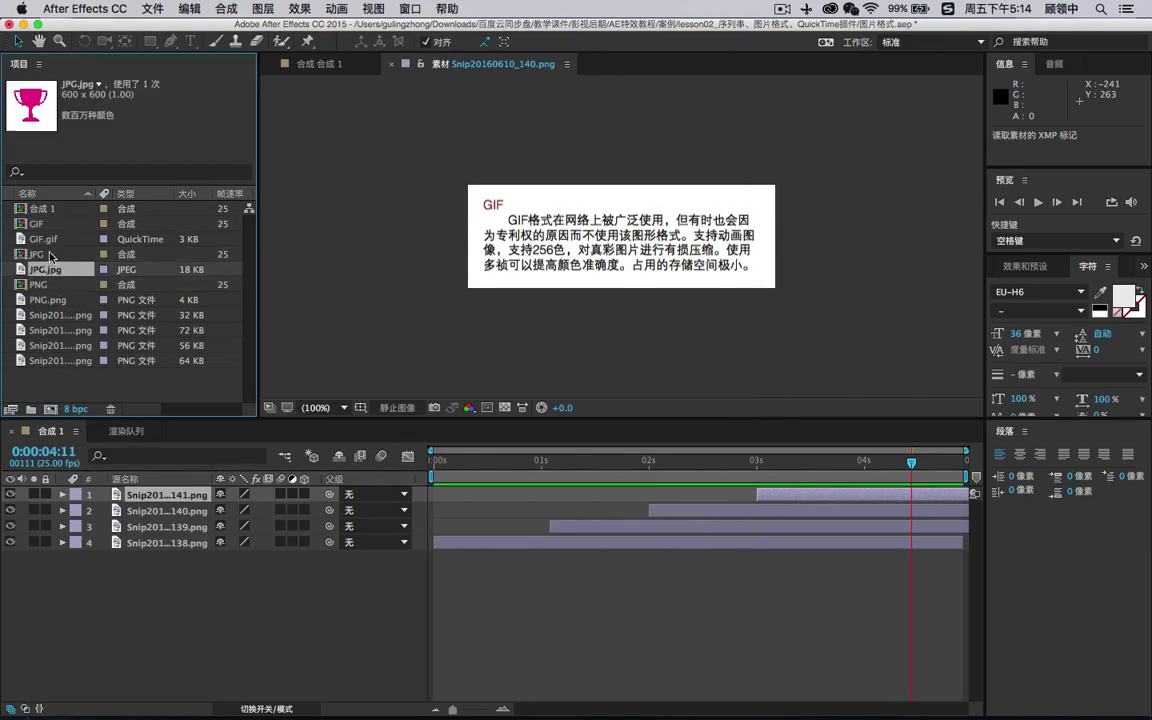
double_click(50, 224)
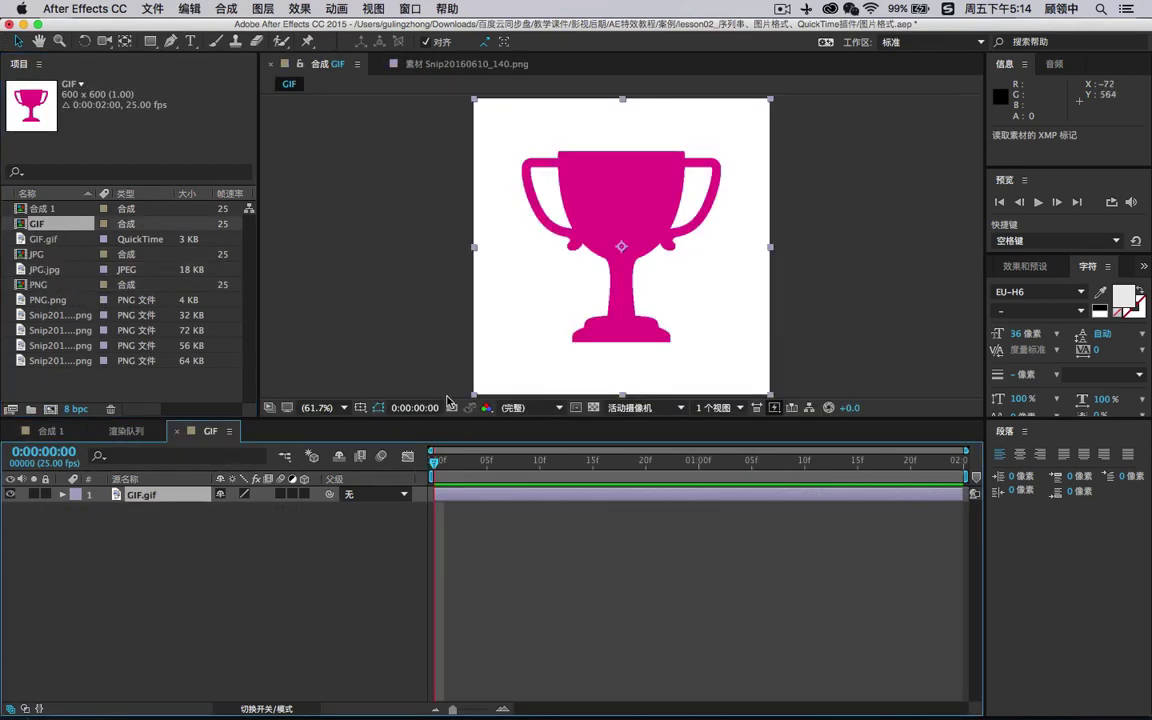
click(160, 500)
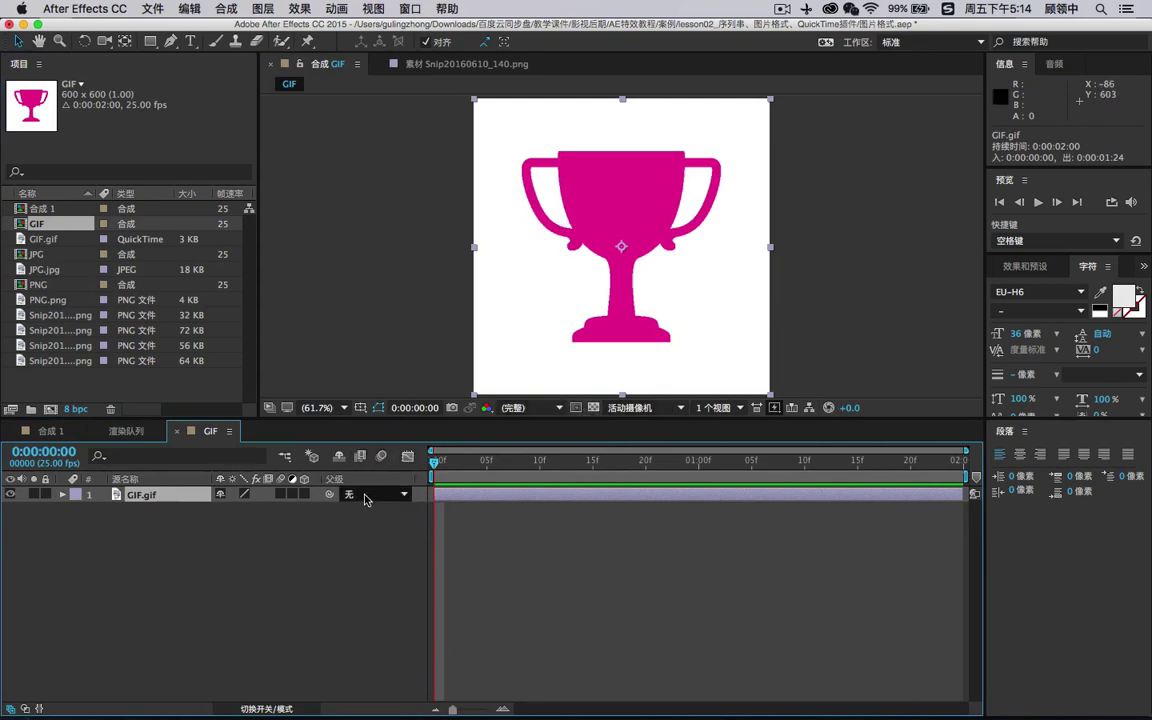
click(592, 408)
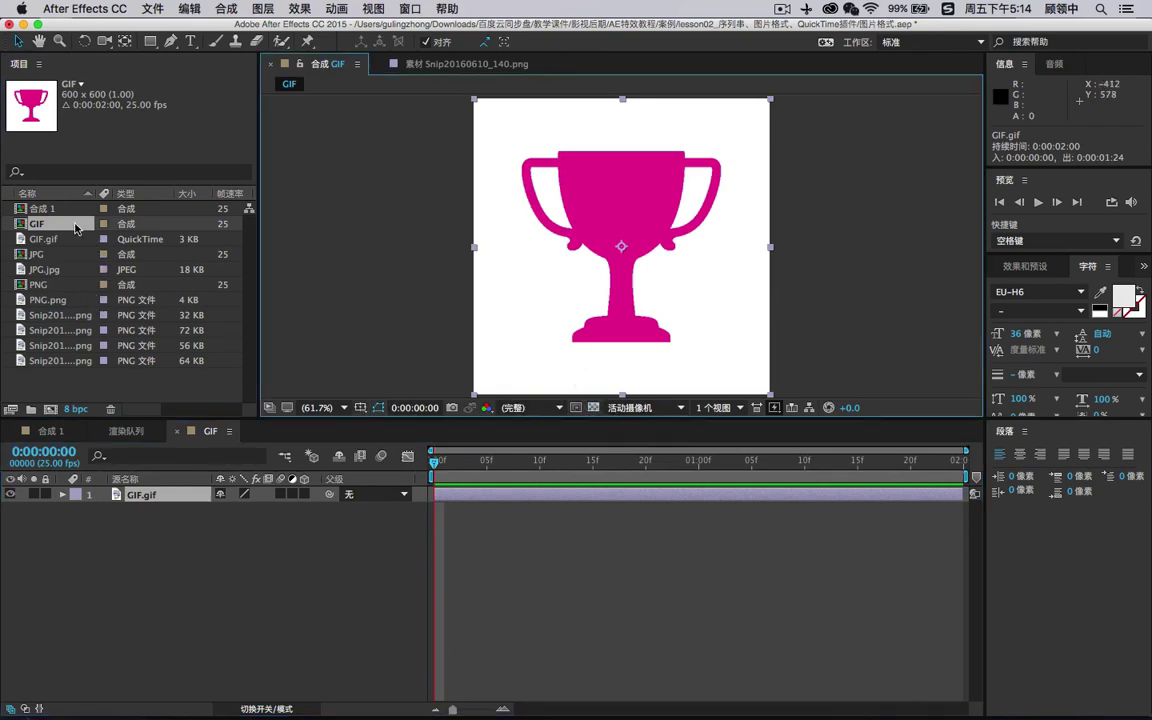
right_click(170, 533)
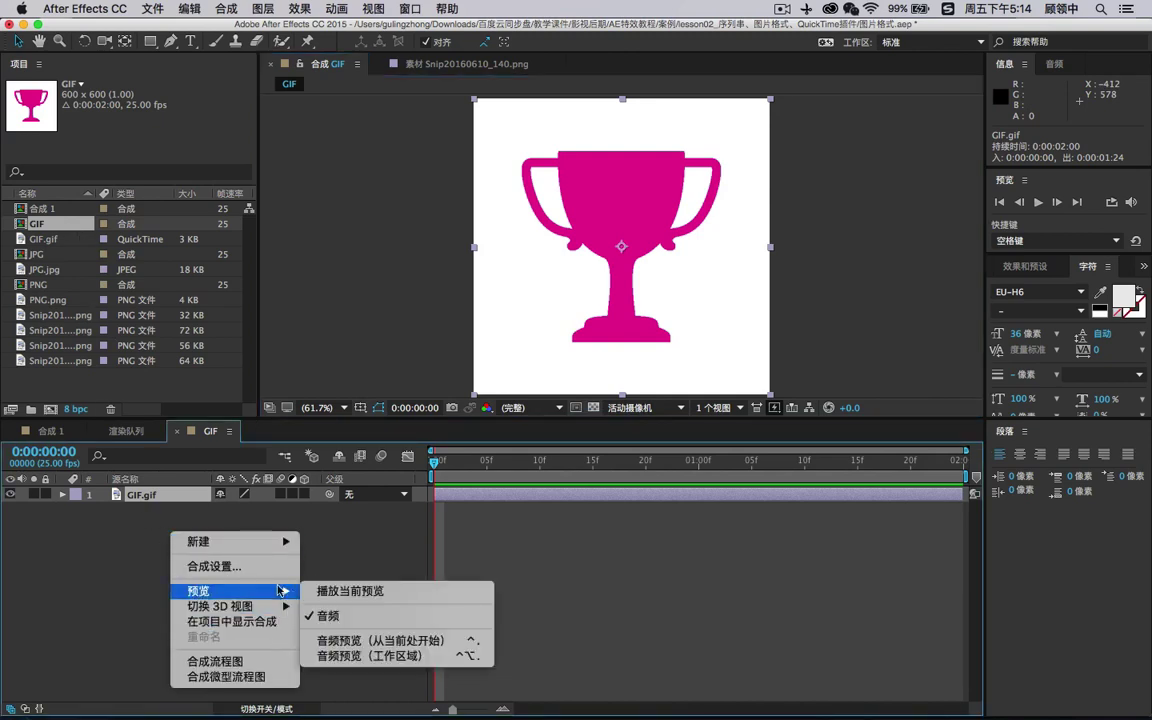
click(275, 568)
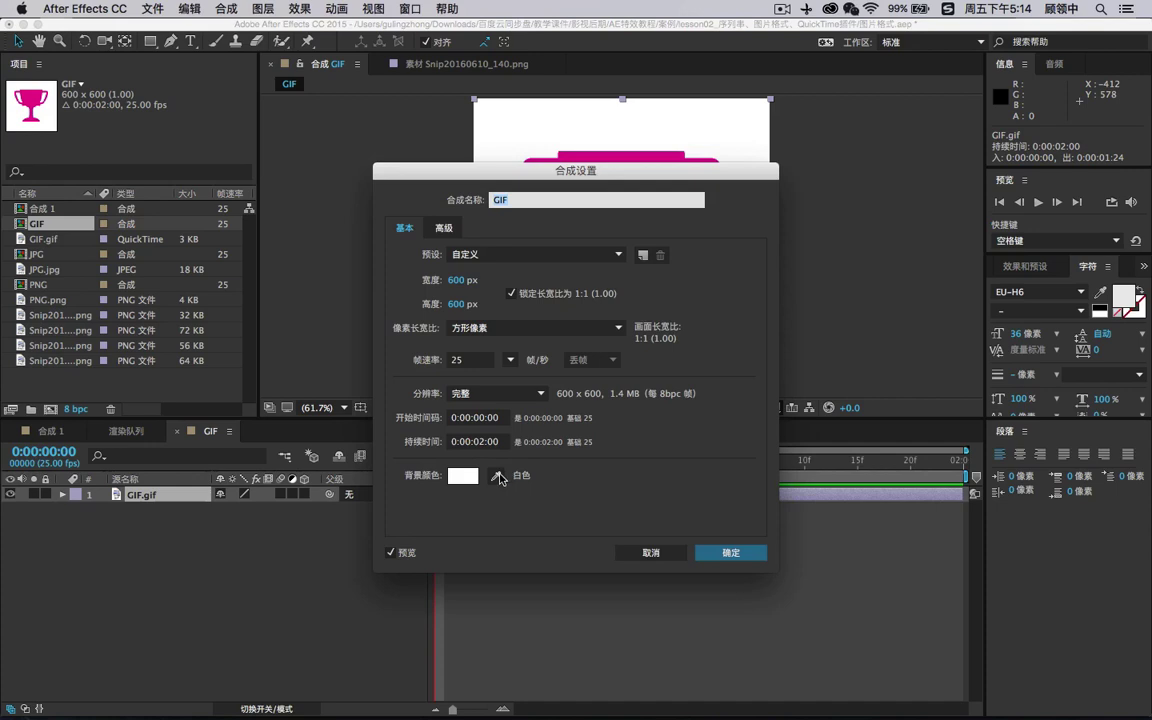
click(463, 475)
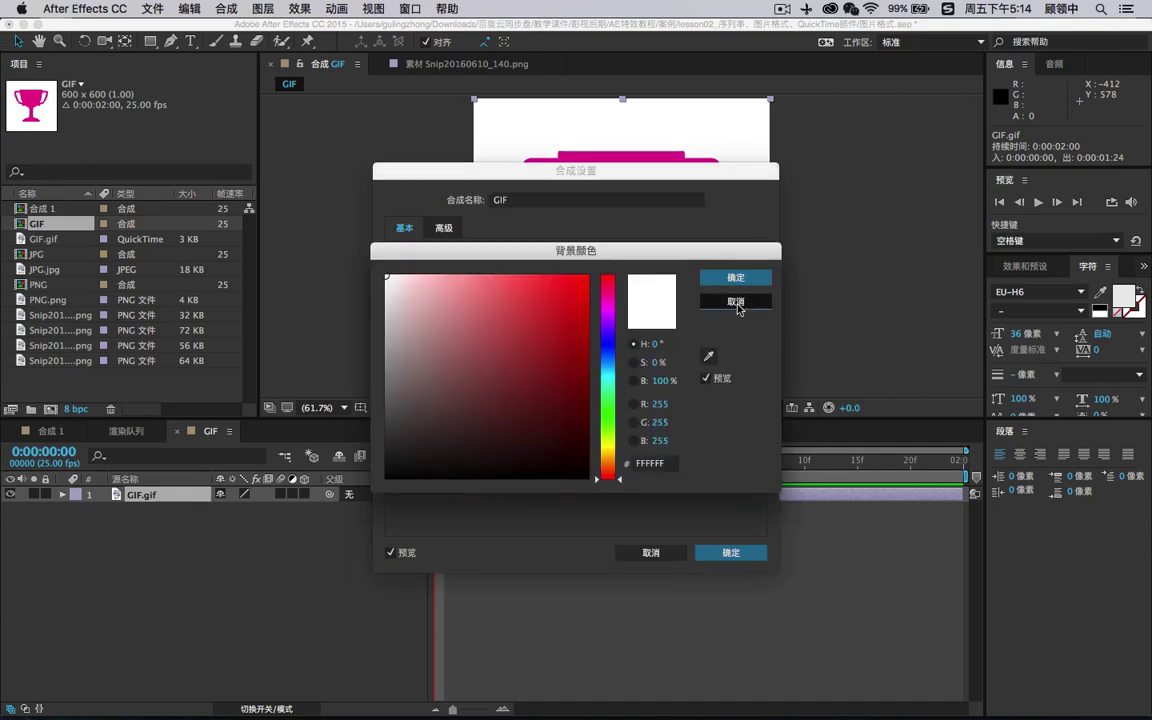
click(736, 303)
click(495, 475)
click(617, 512)
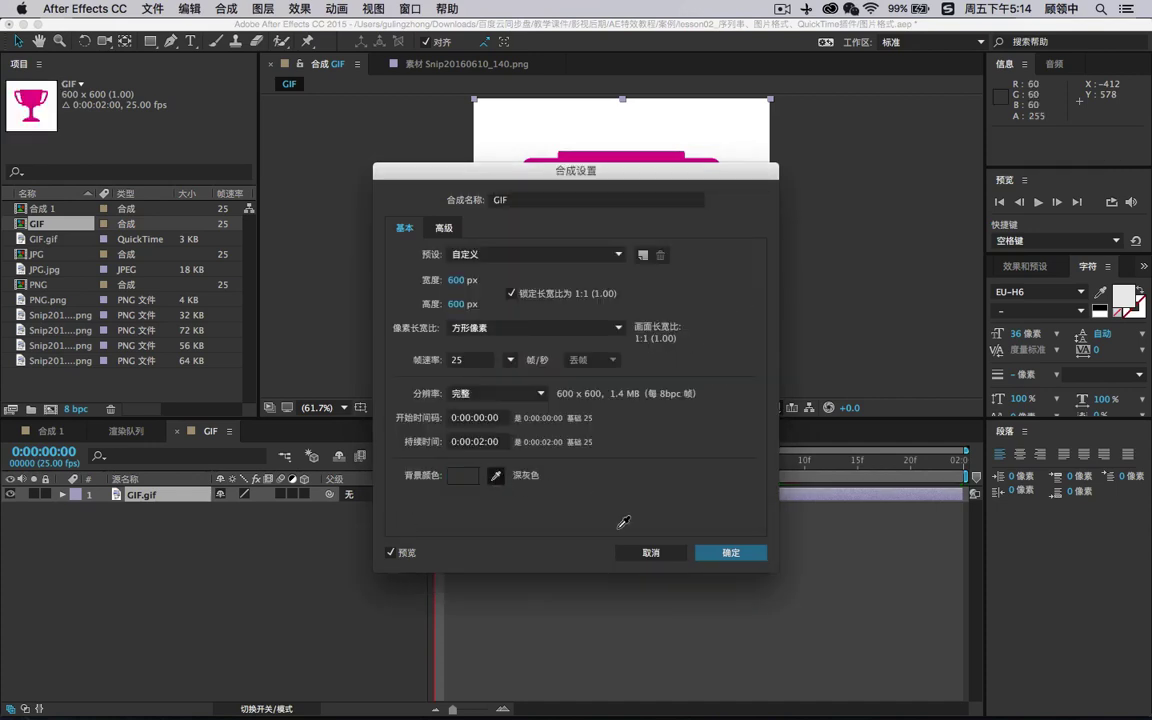
click(651, 552)
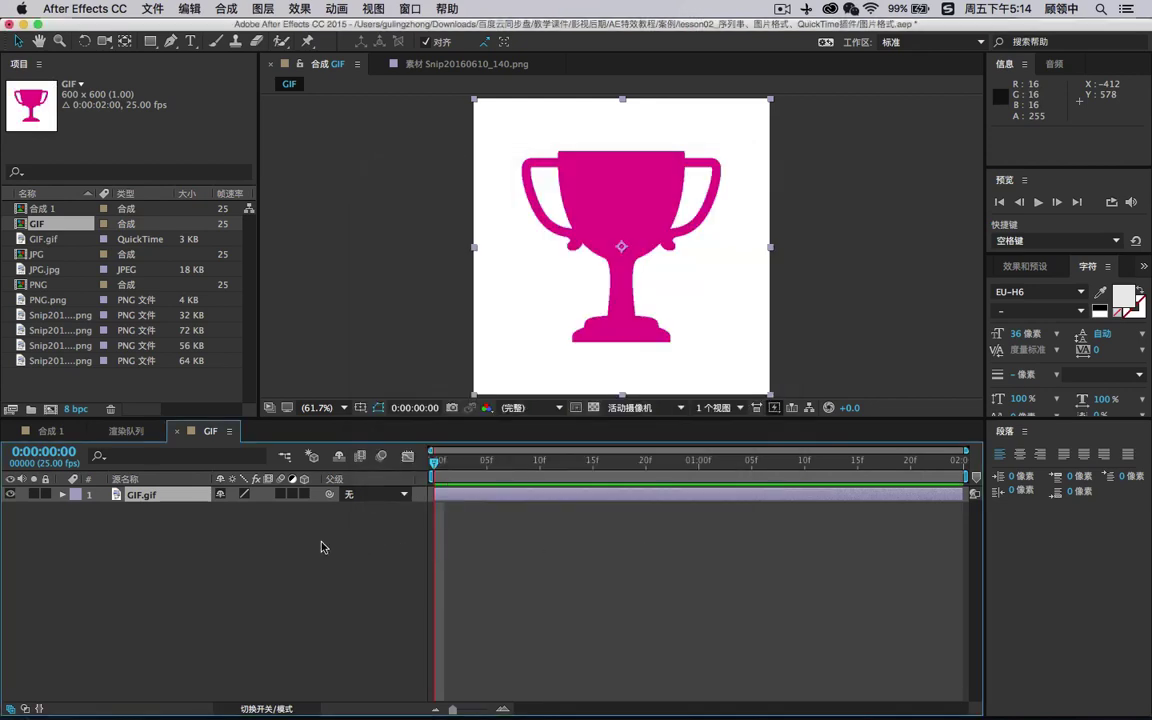
key(super+k)
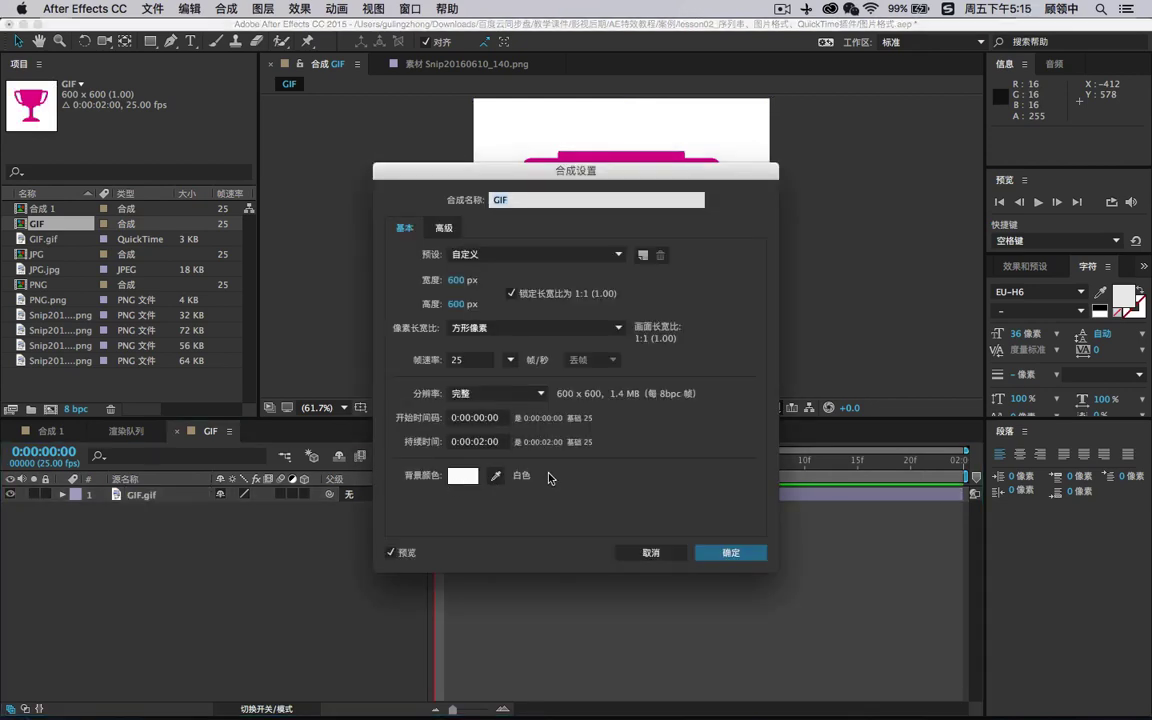
click(637, 550)
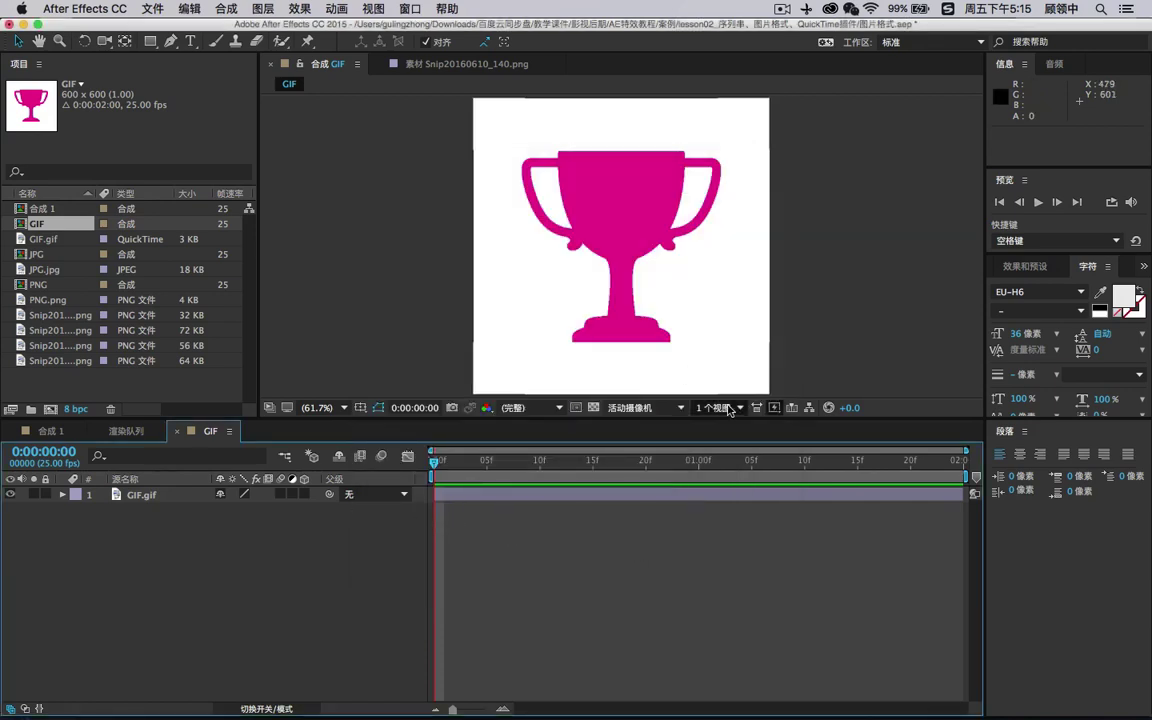
- Turn on the transparency grid and view the JPG.jpg footage and the PNG composition to compare their backgrounds
click(593, 408)
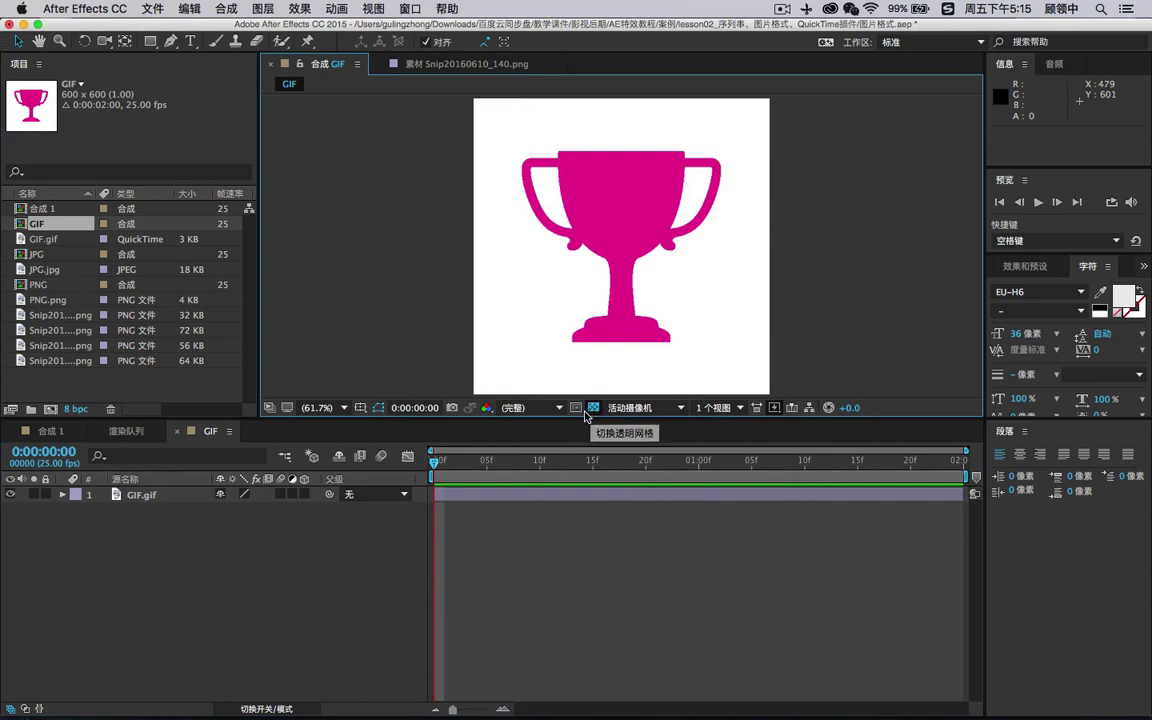
click(44, 240)
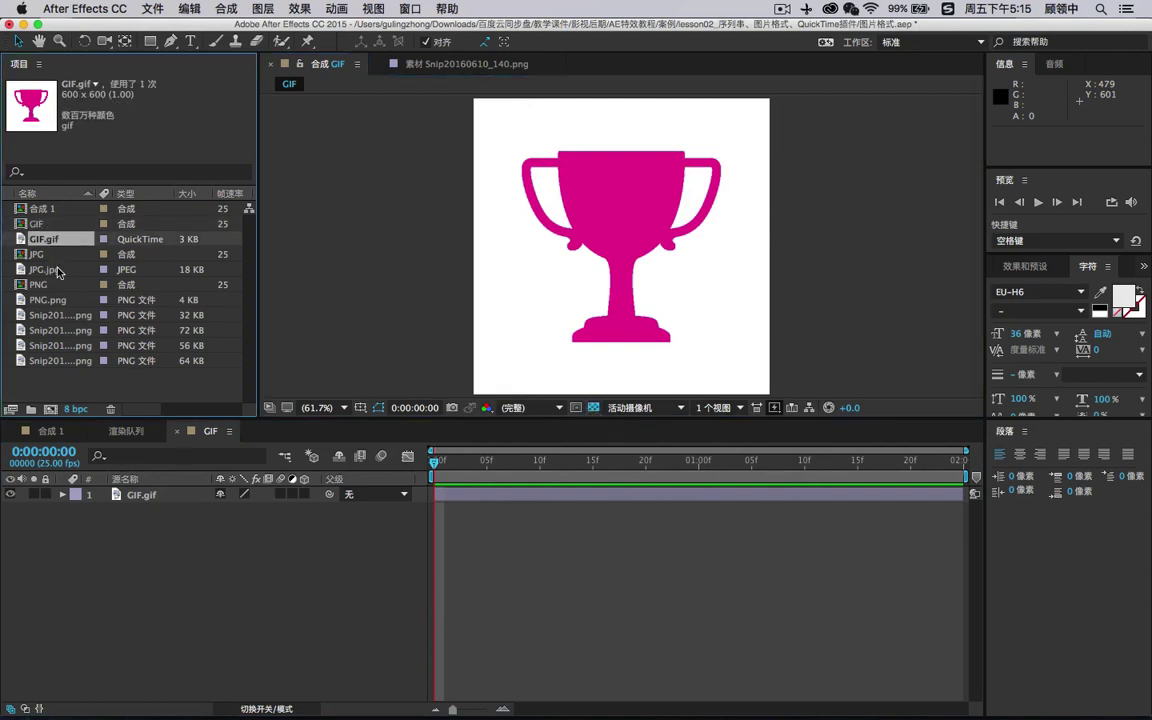
double_click(58, 271)
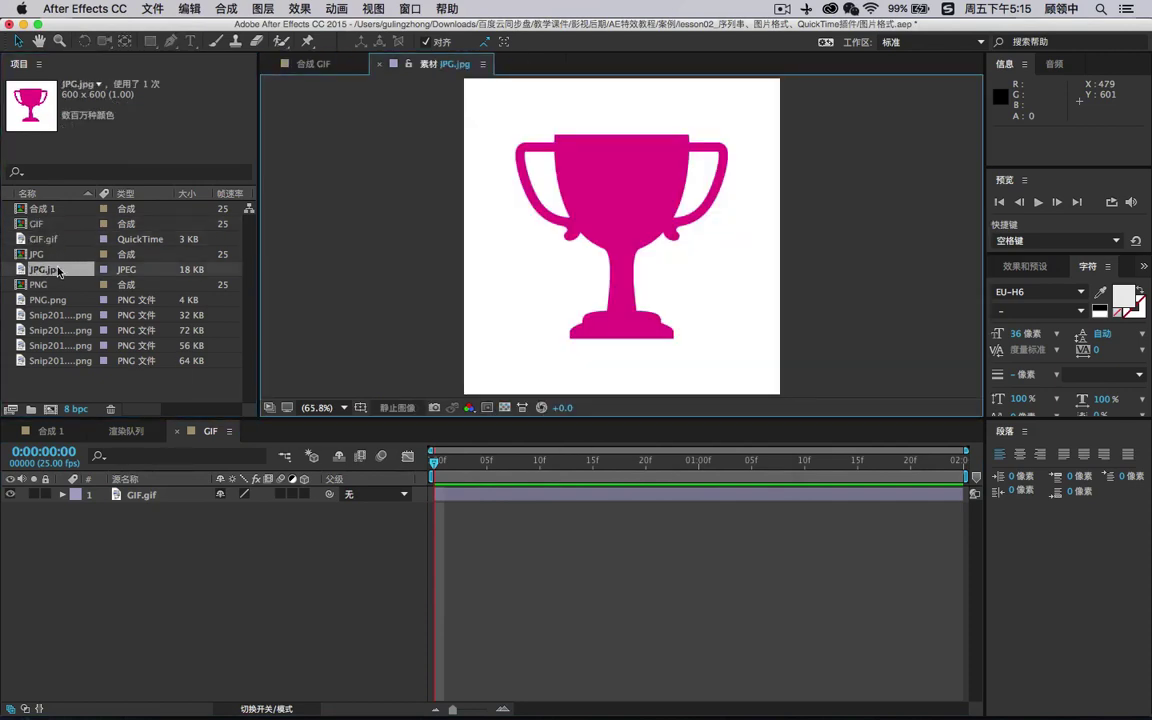
double_click(48, 287)
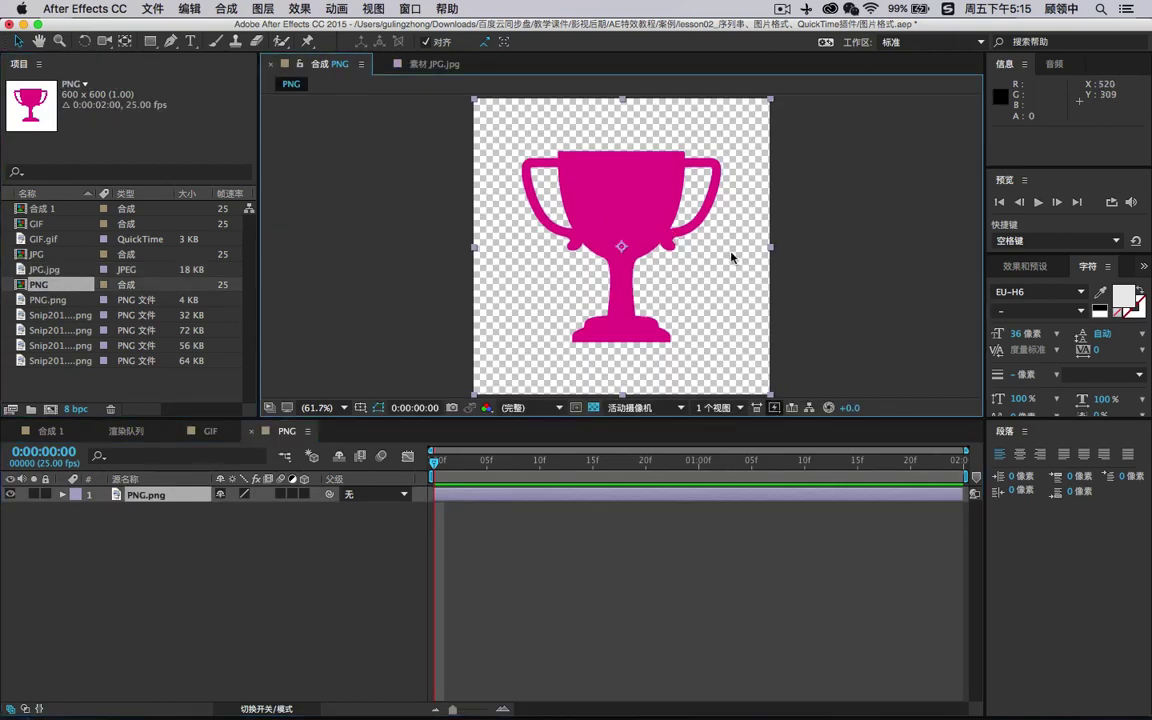
click(824, 168)
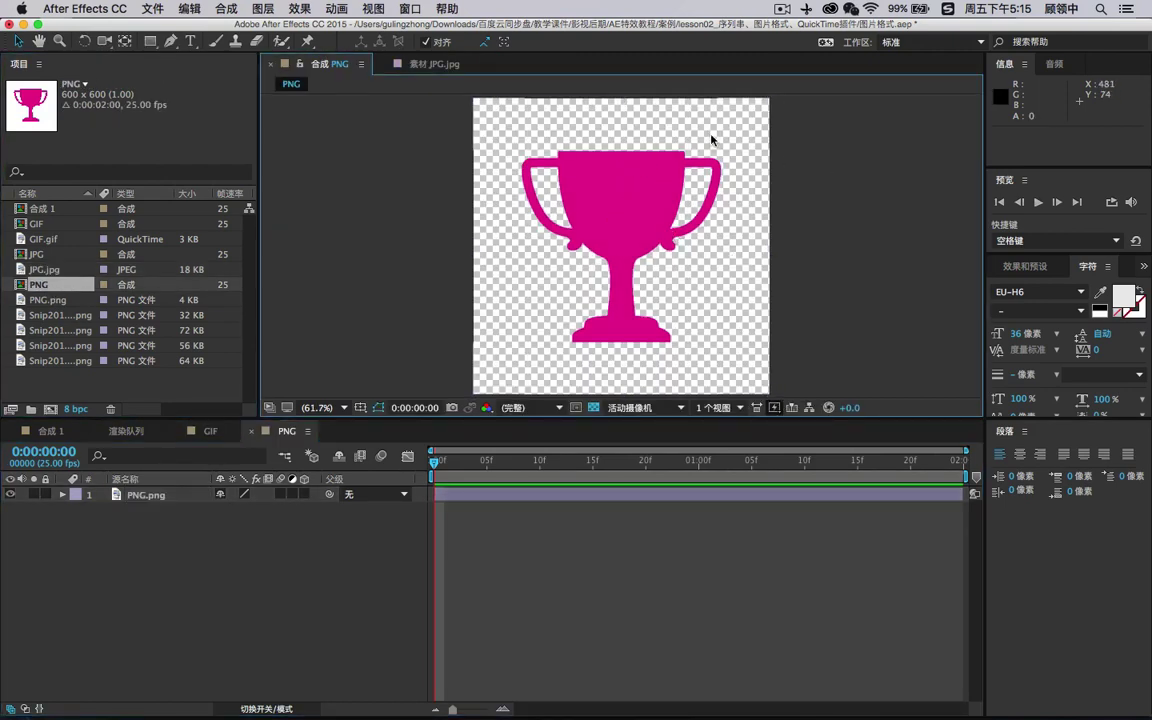
click(645, 195)
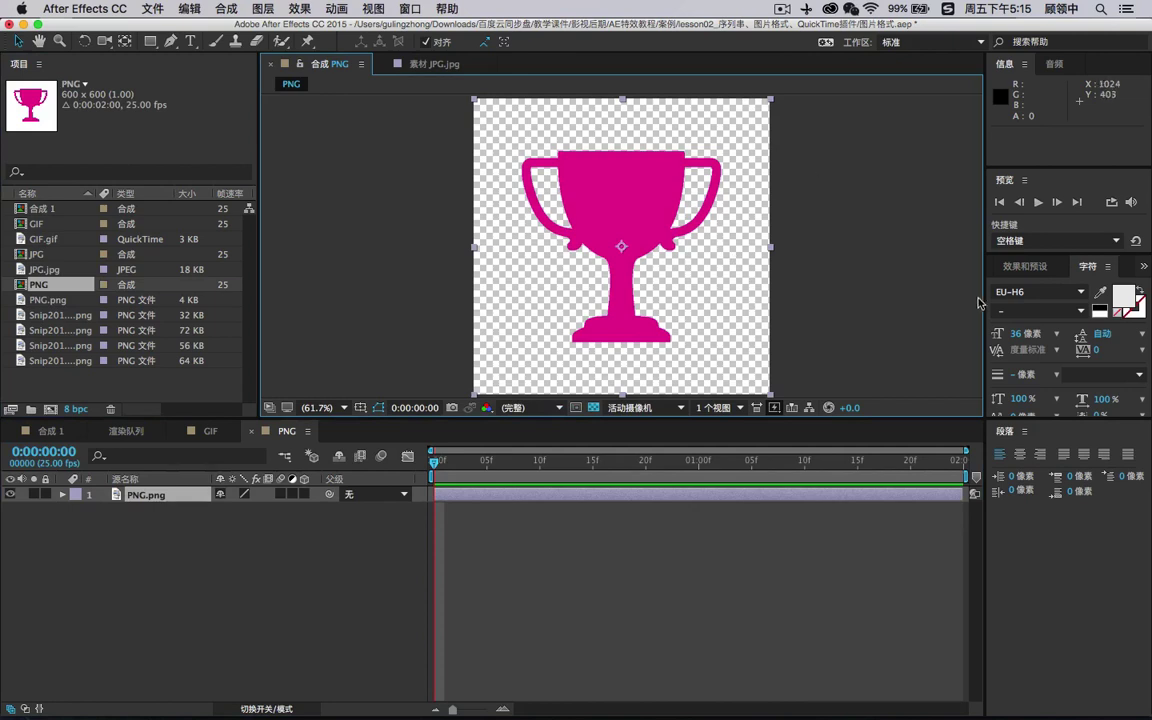
- View the GIF, PNG and JPG compositions in turn and compare the trophy's background, toggling the transparency grid on the PNG one
double_click(46, 226)
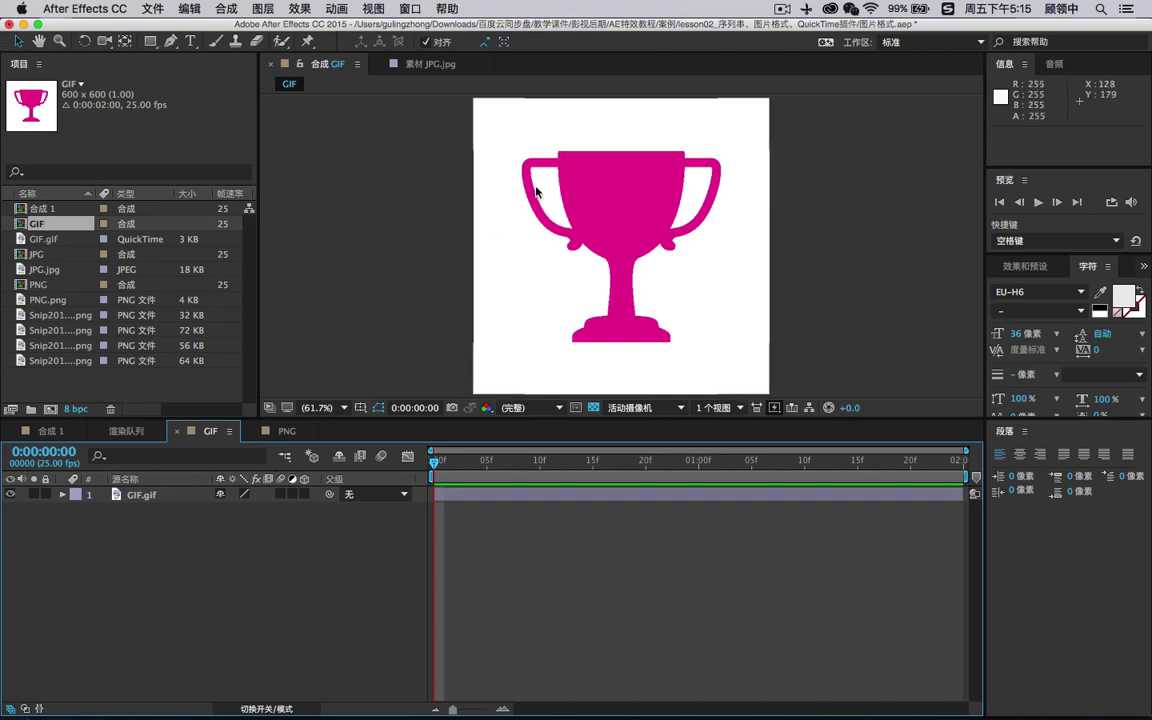
click(494, 185)
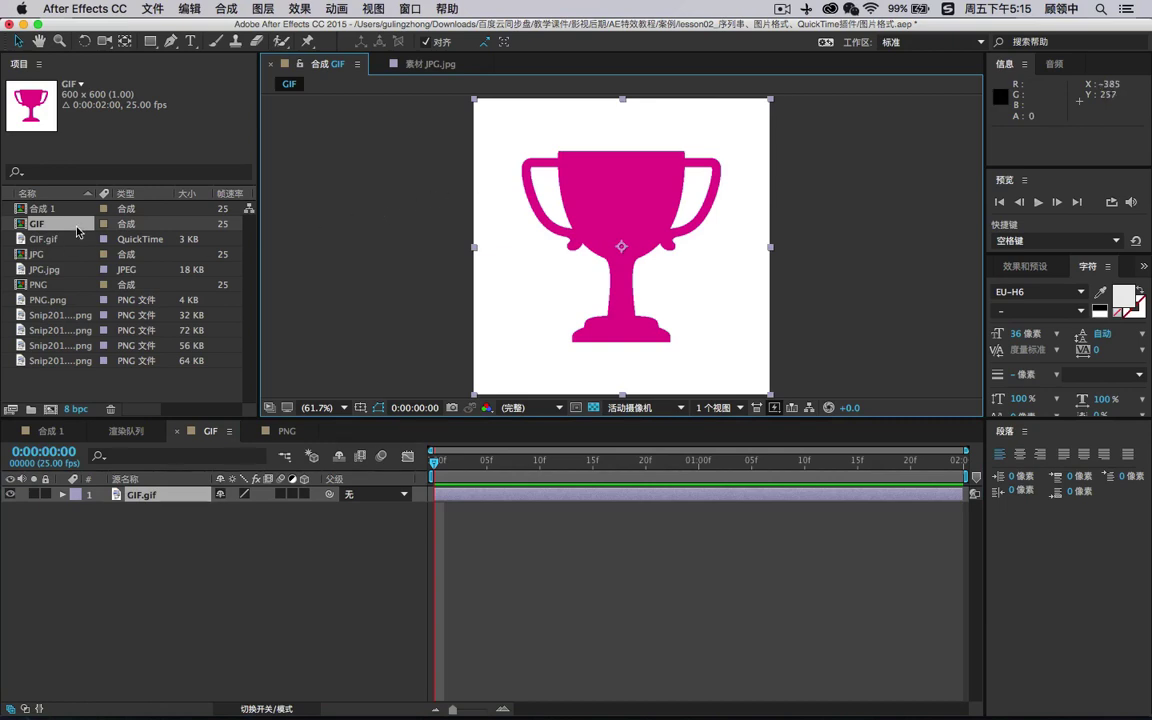
double_click(46, 284)
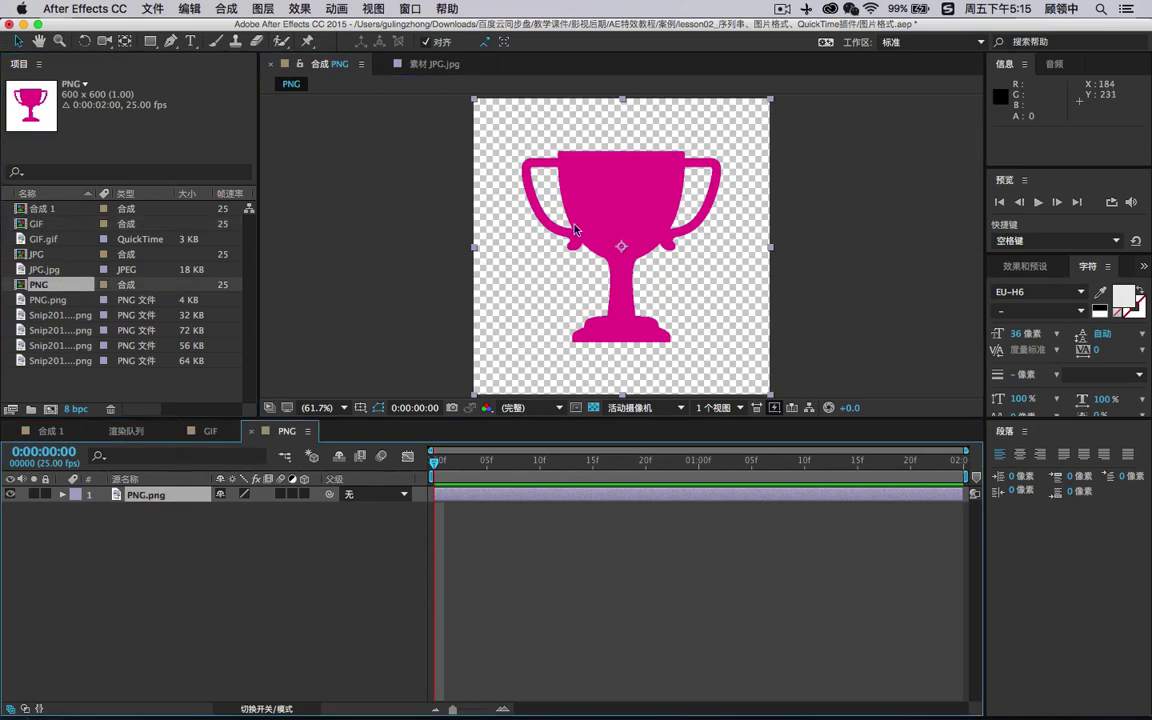
click(593, 407)
click(593, 407)
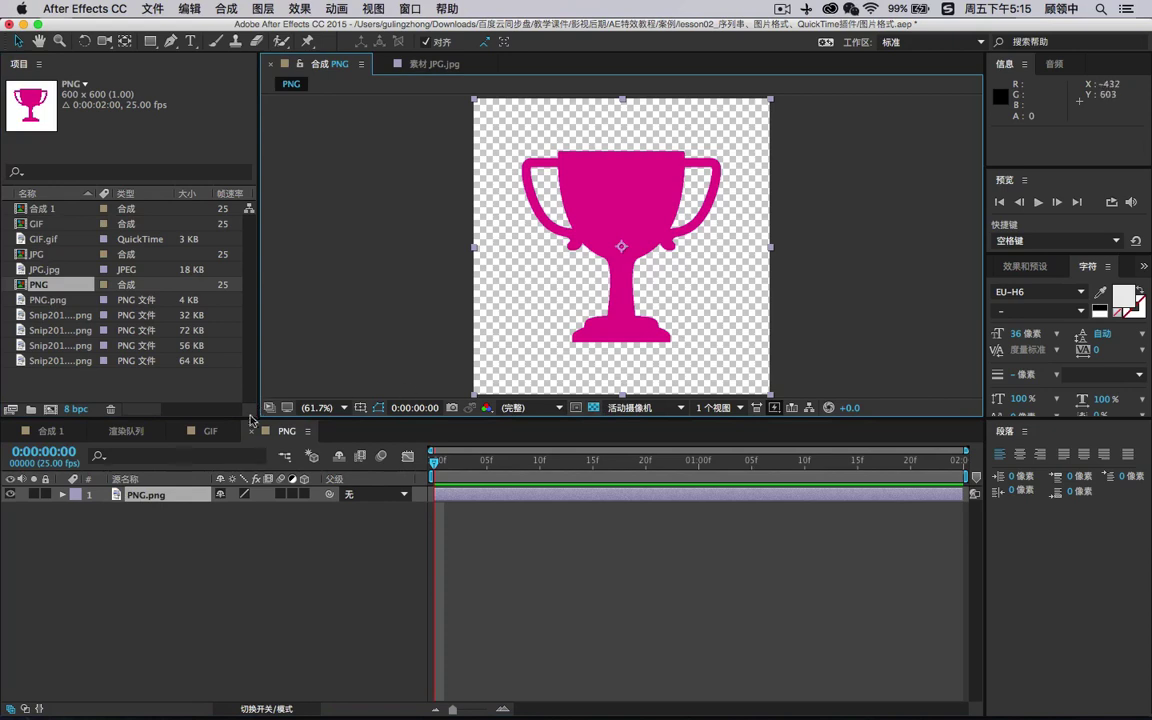
double_click(53, 257)
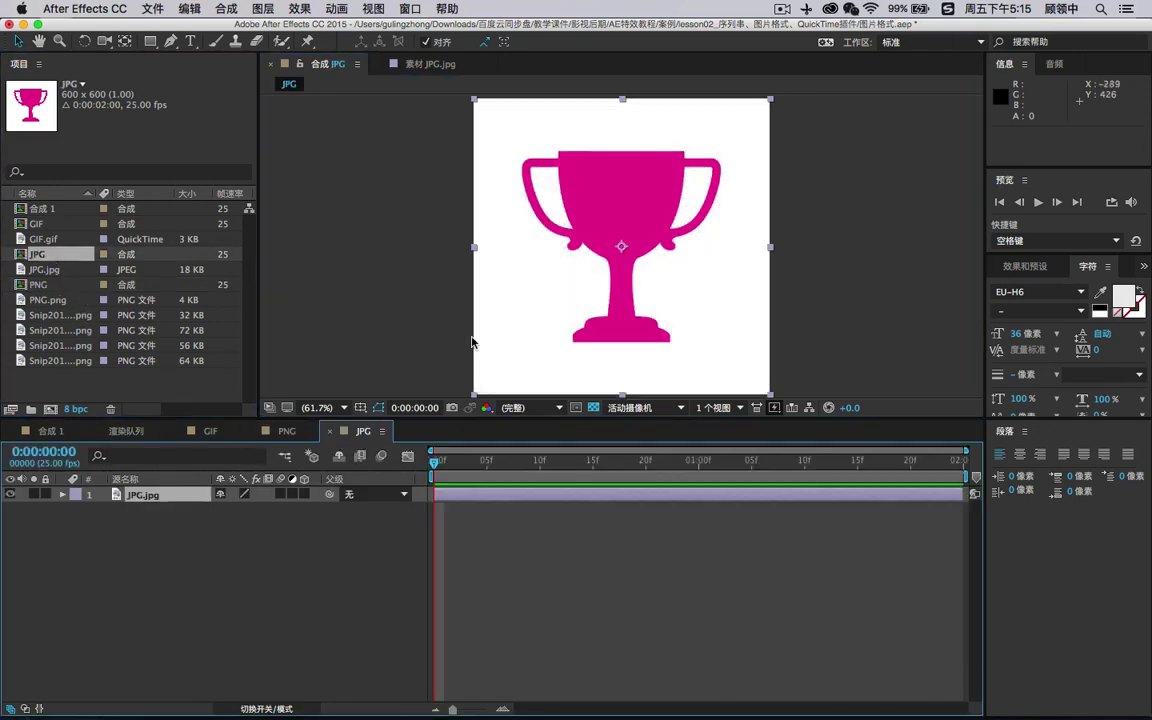
click(899, 326)
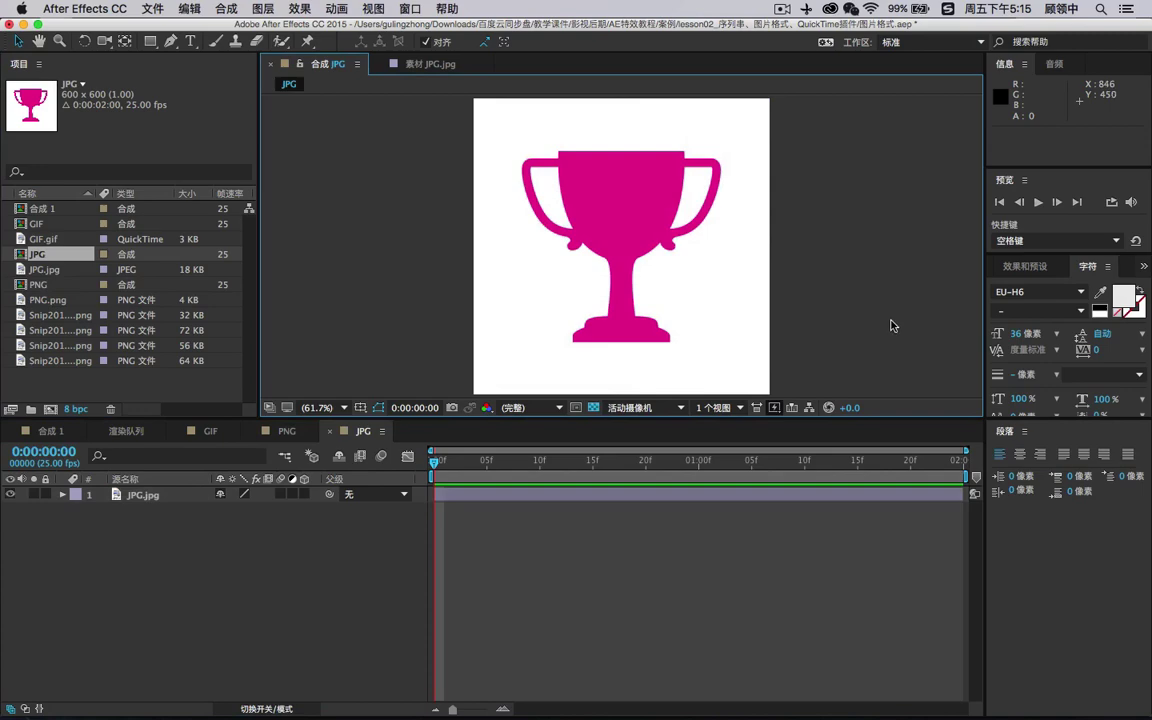
- Clear the open windows to reach the desktop and preview GIF.gif and JPG.jpg to compare their backgrounds
click(23, 23)
click(28, 29)
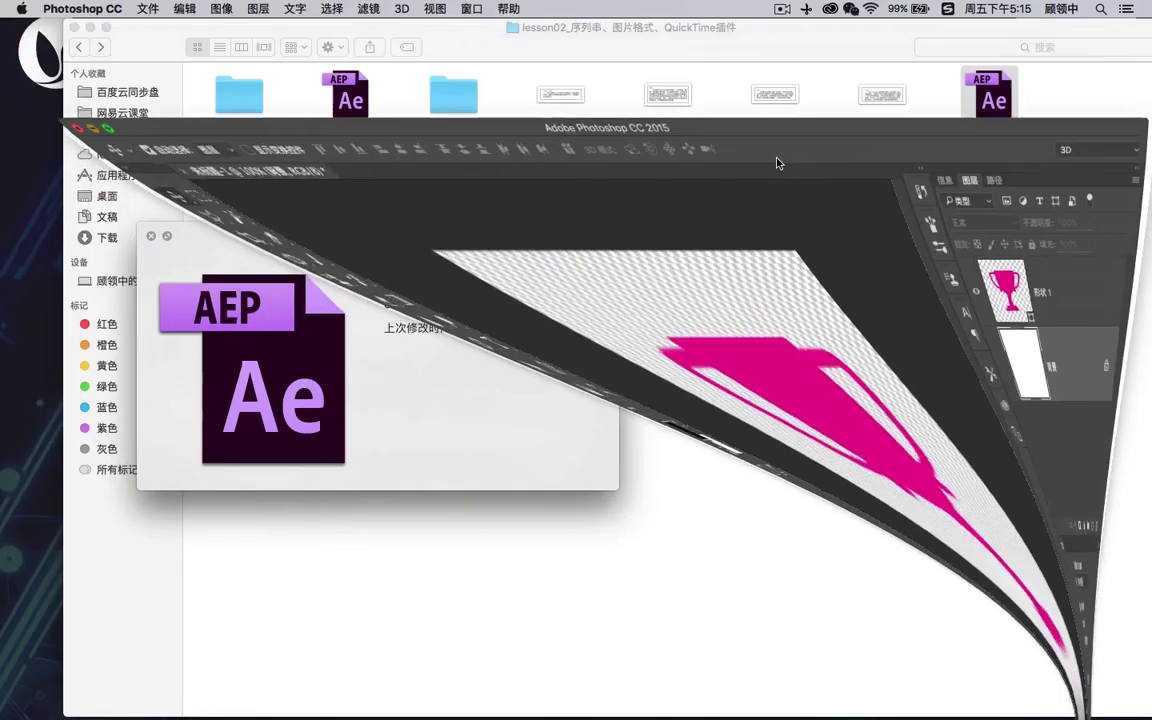
click(74, 27)
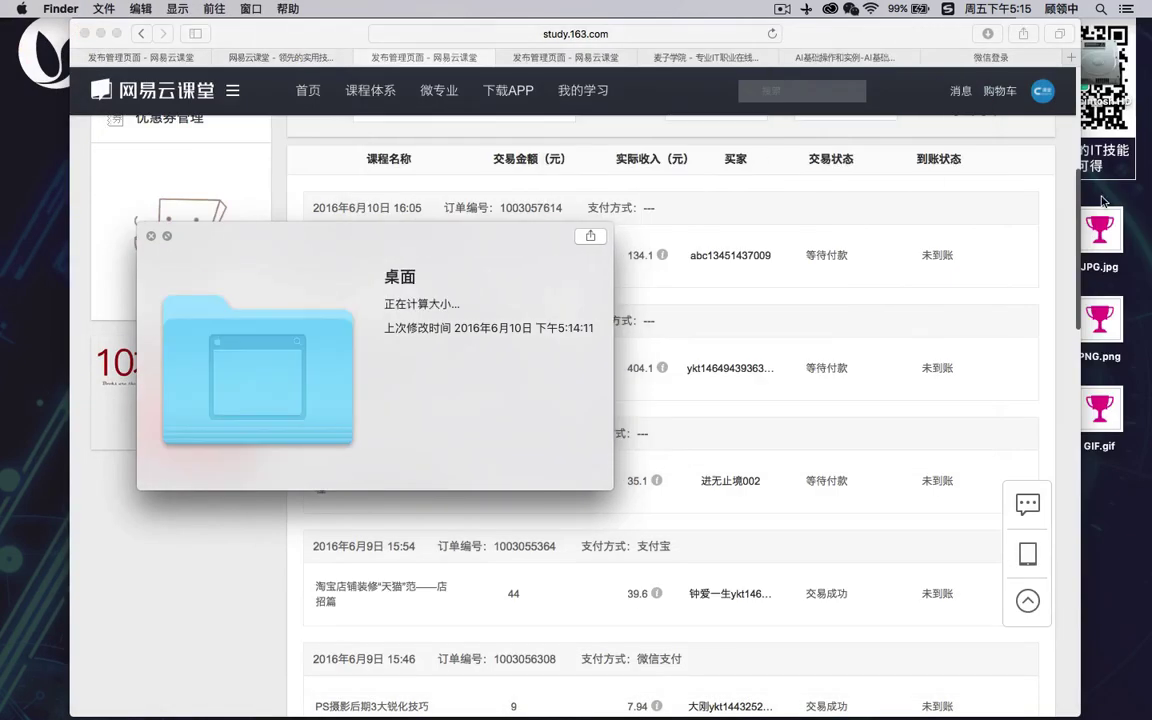
click(90, 28)
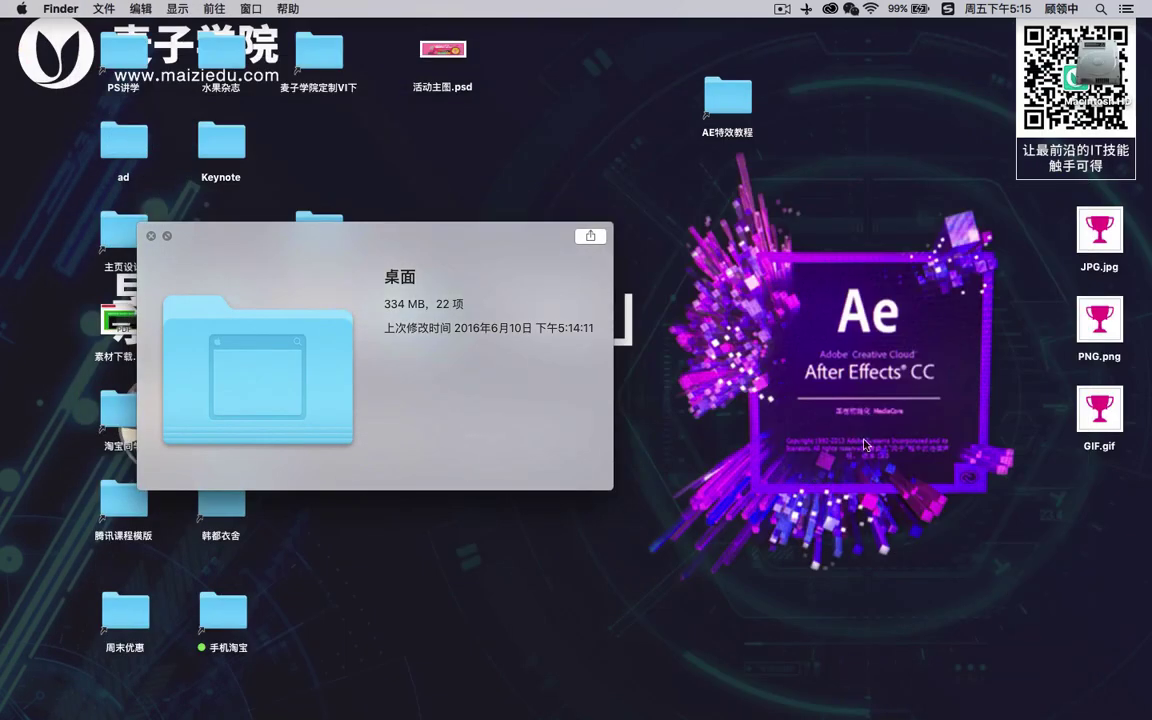
click(1101, 419)
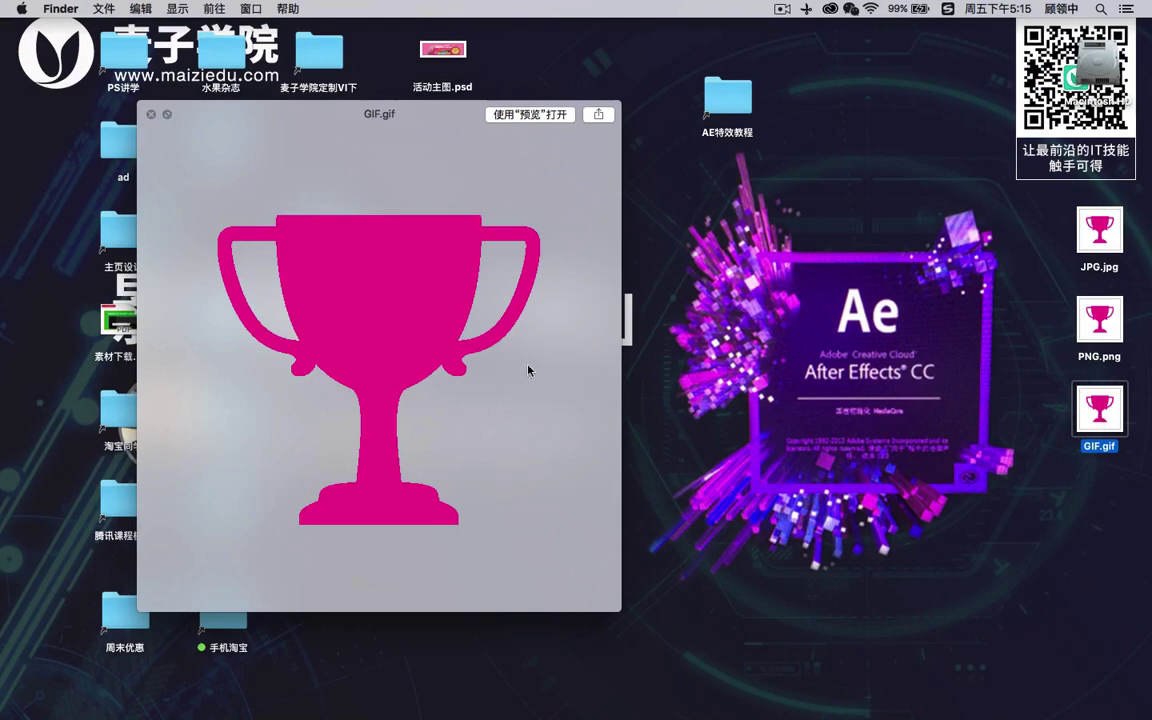
click(1099, 230)
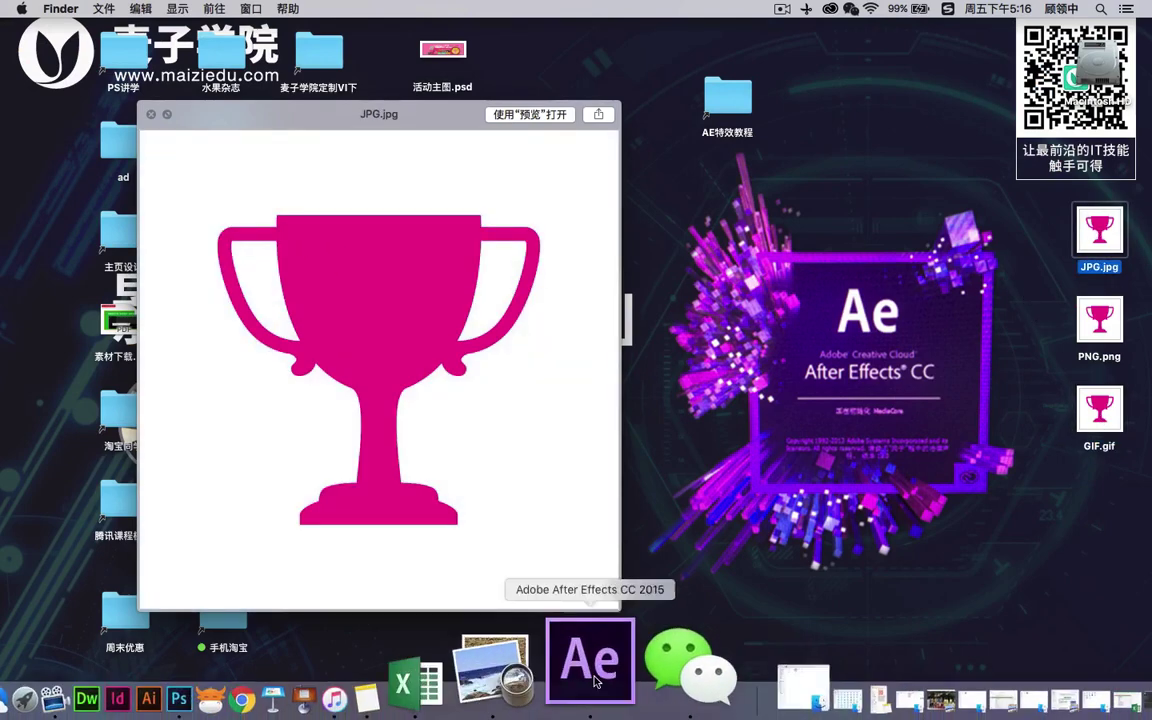
- Switch back to After Effects and read the imported notes on the PSD, GIF and TGA formats
click(589, 665)
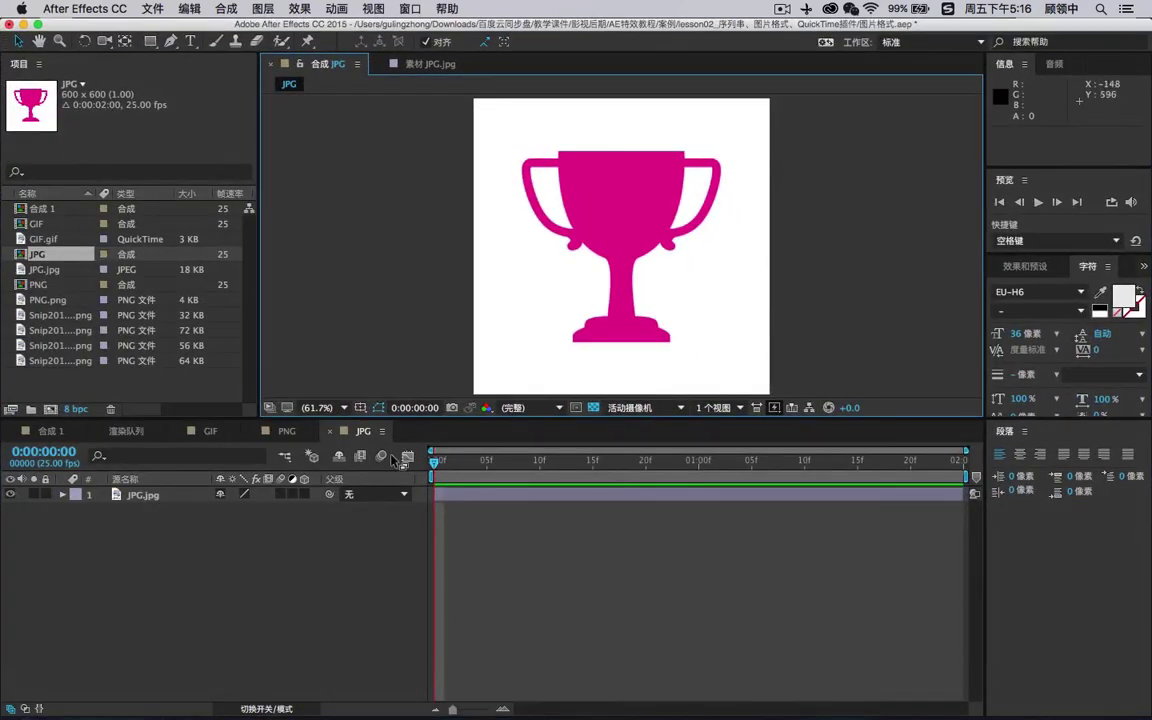
click(354, 545)
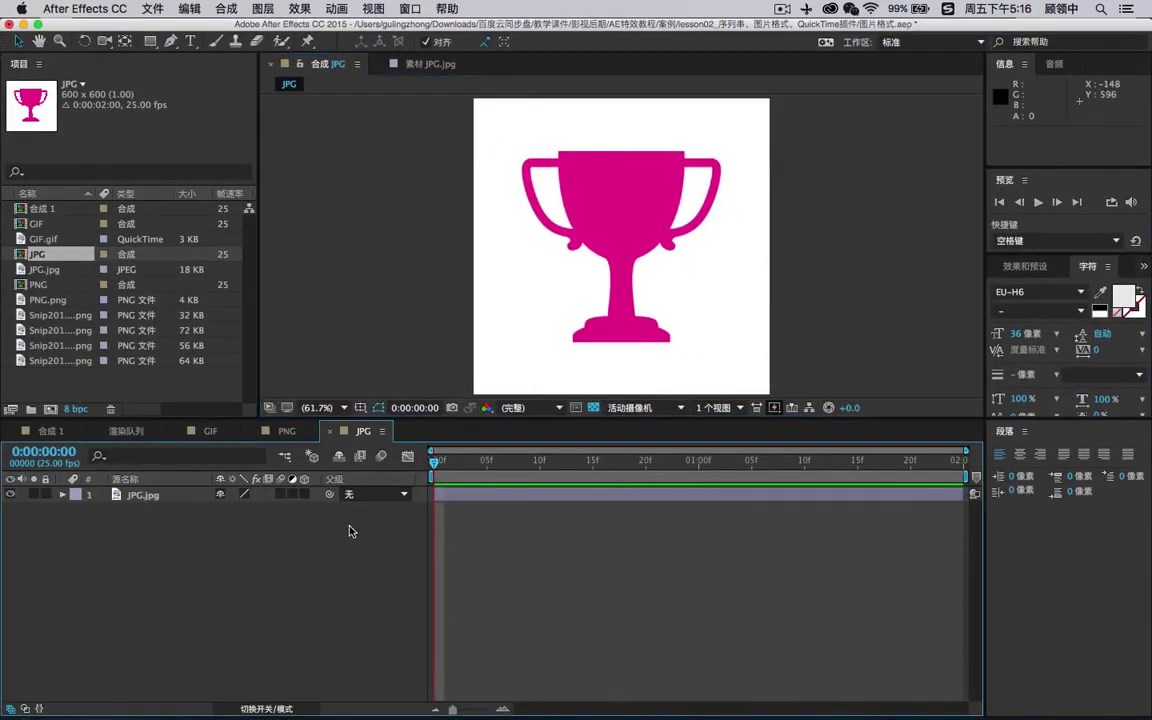
double_click(57, 334)
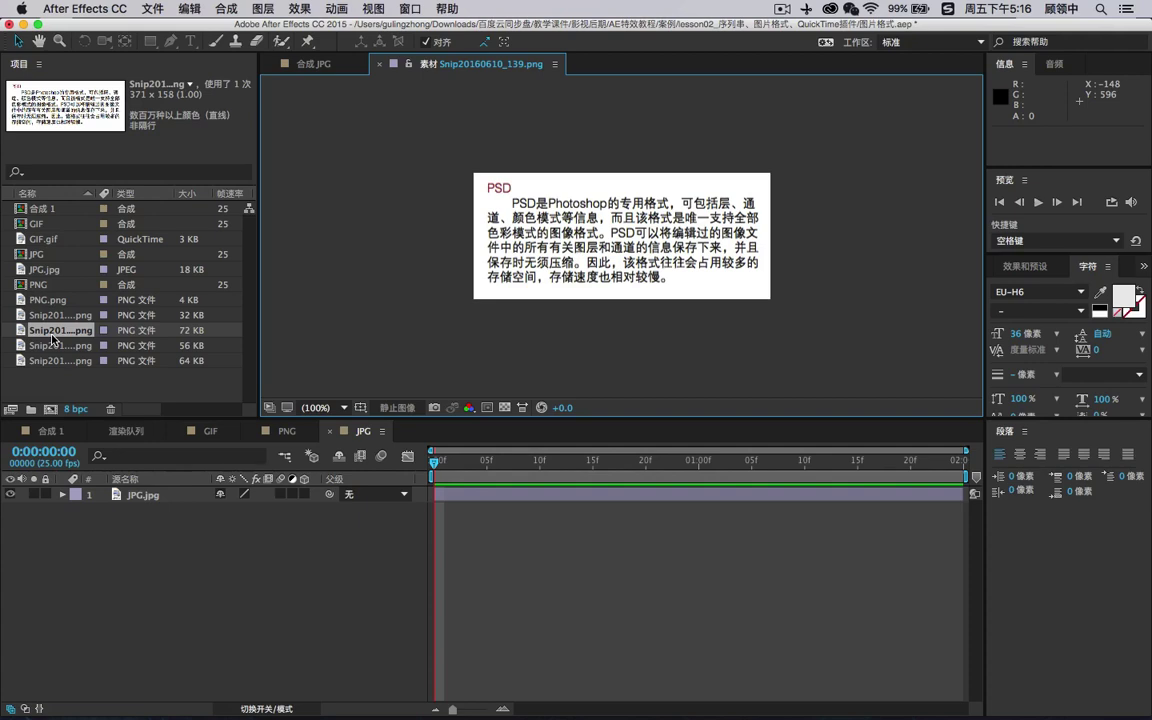
double_click(55, 345)
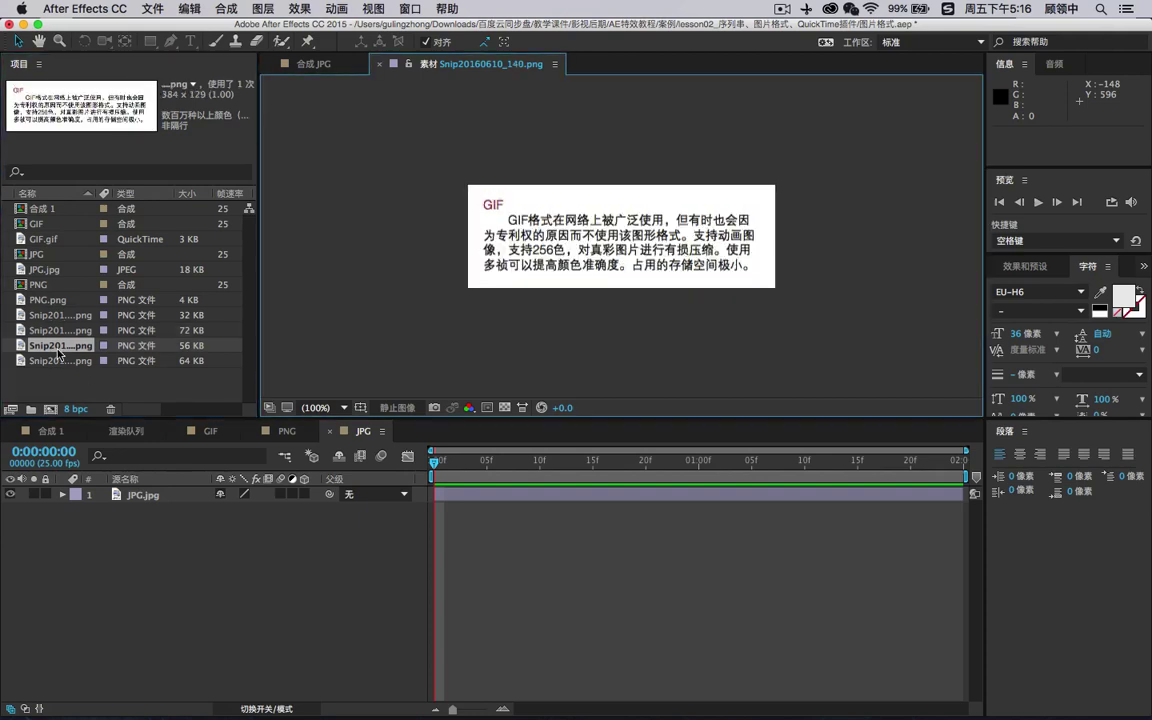
double_click(55, 360)
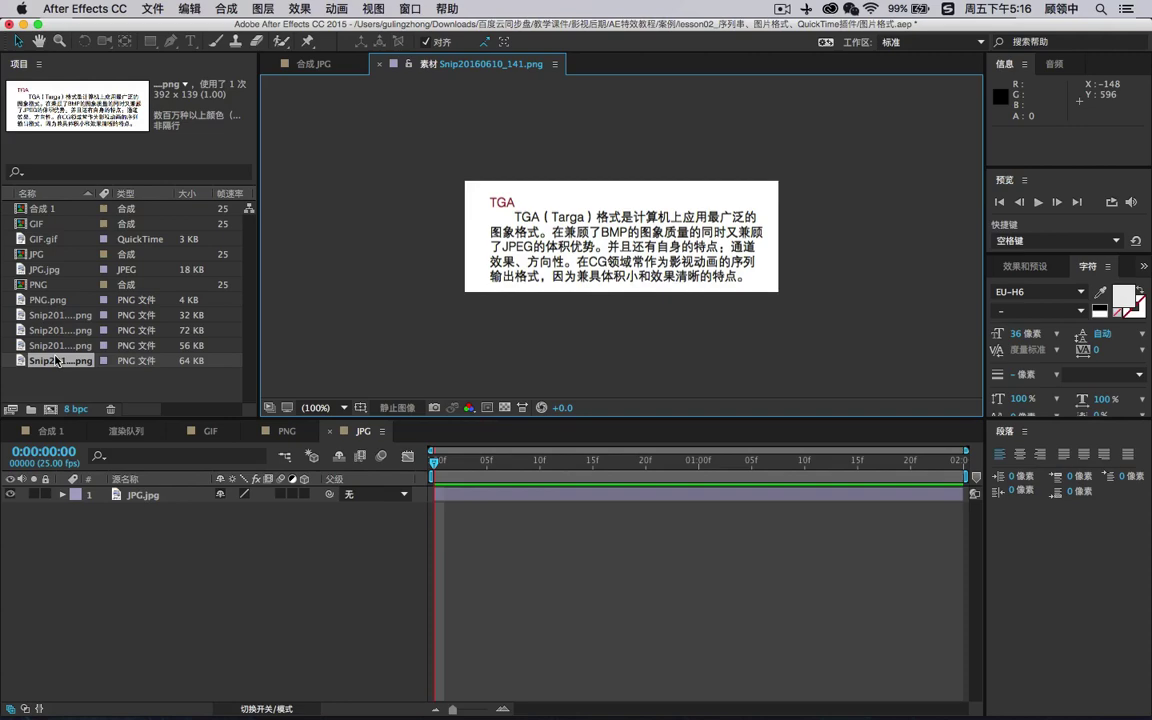
click(63, 381)
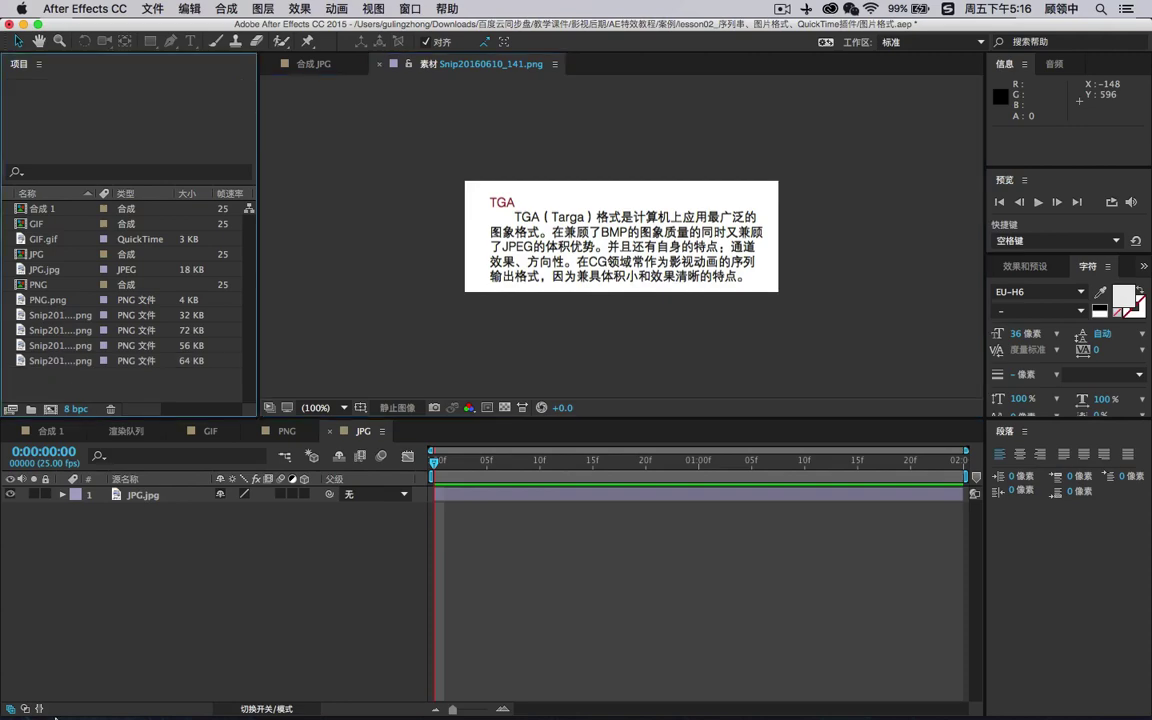
- Switch to Finder and open the footage folder of the lesson02 case, under 百度云同步盘, 教学课件, 影视后期, AE特效教程 and 案例
mouse_move(55, 717)
click(31, 670)
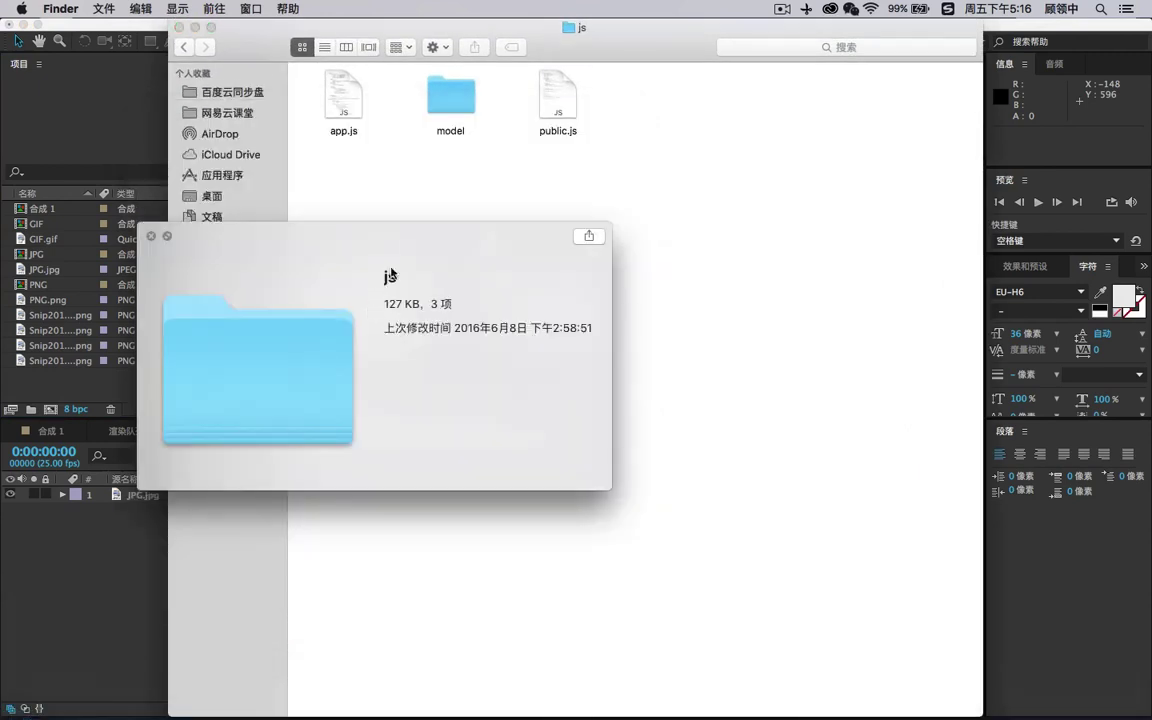
click(184, 47)
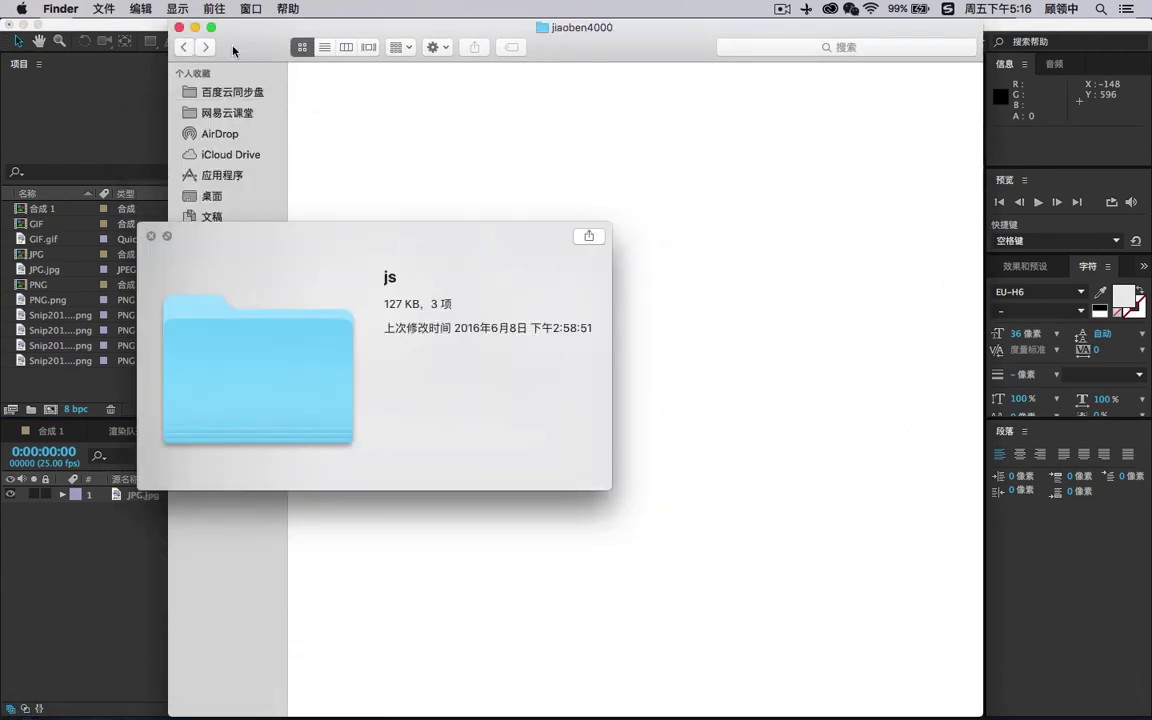
click(239, 91)
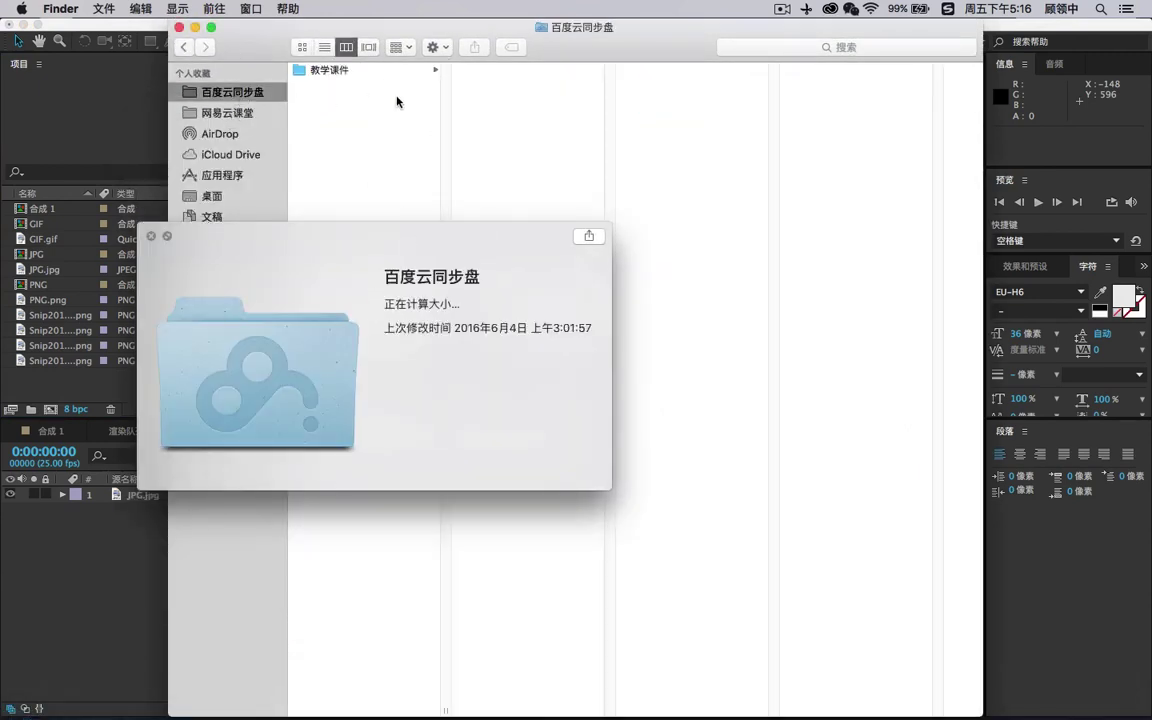
click(340, 70)
click(495, 130)
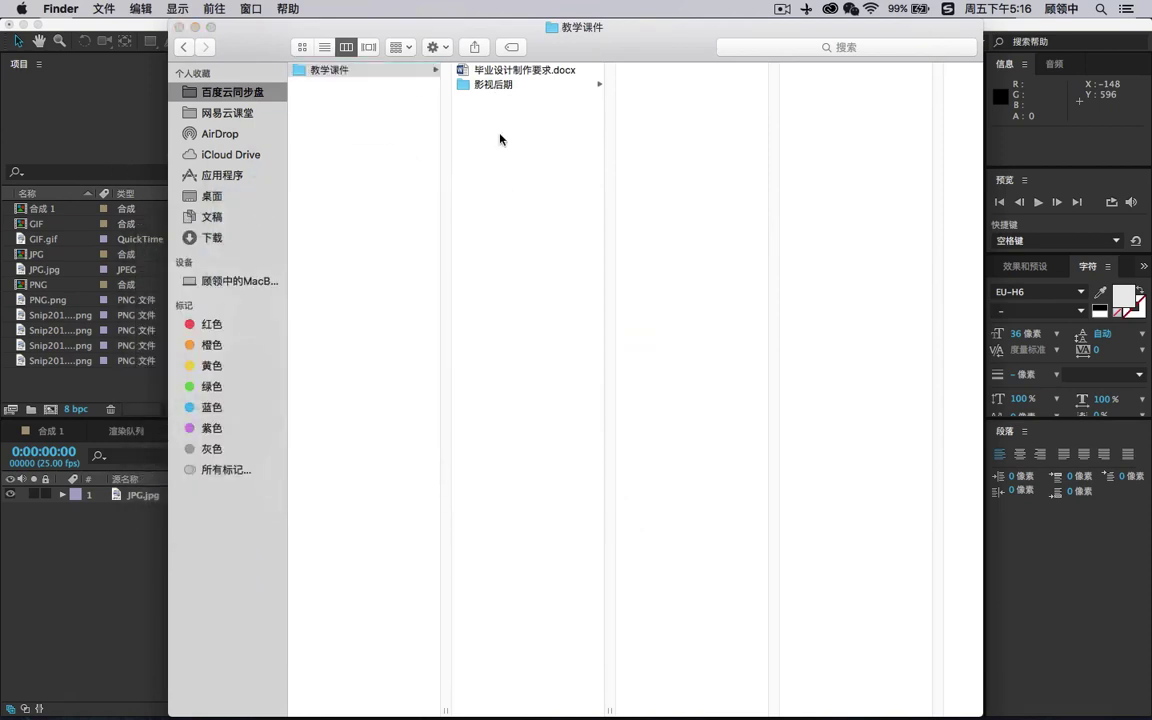
click(520, 85)
click(741, 66)
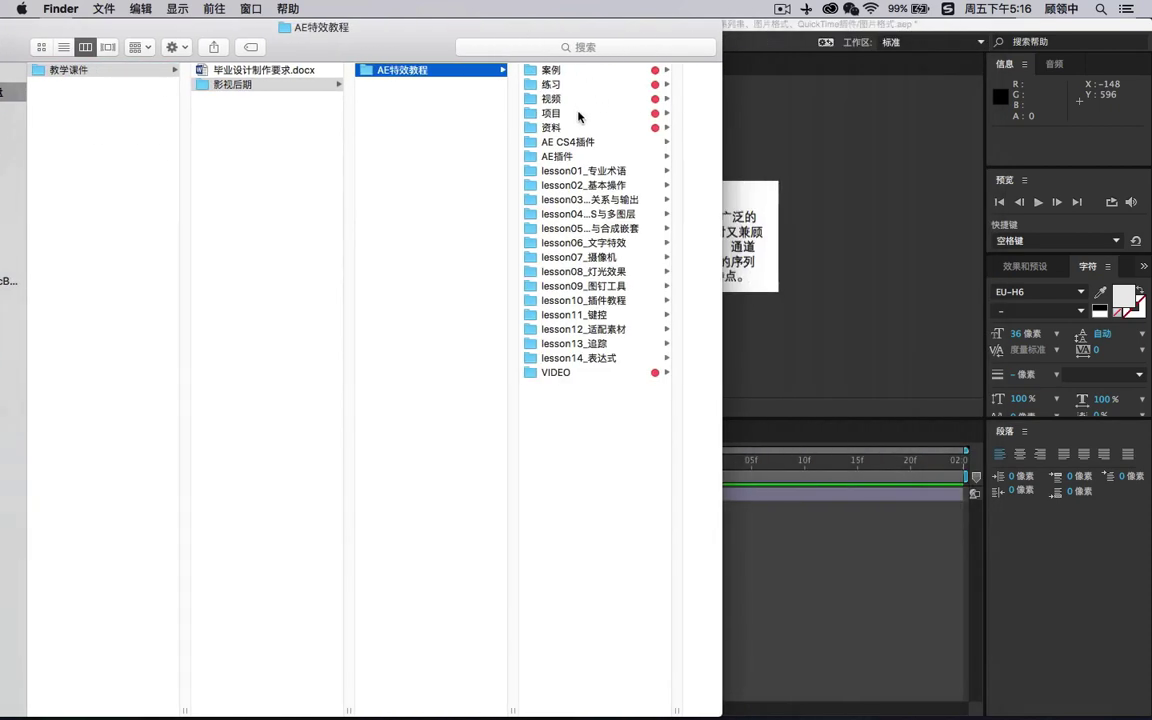
click(578, 117)
click(465, 75)
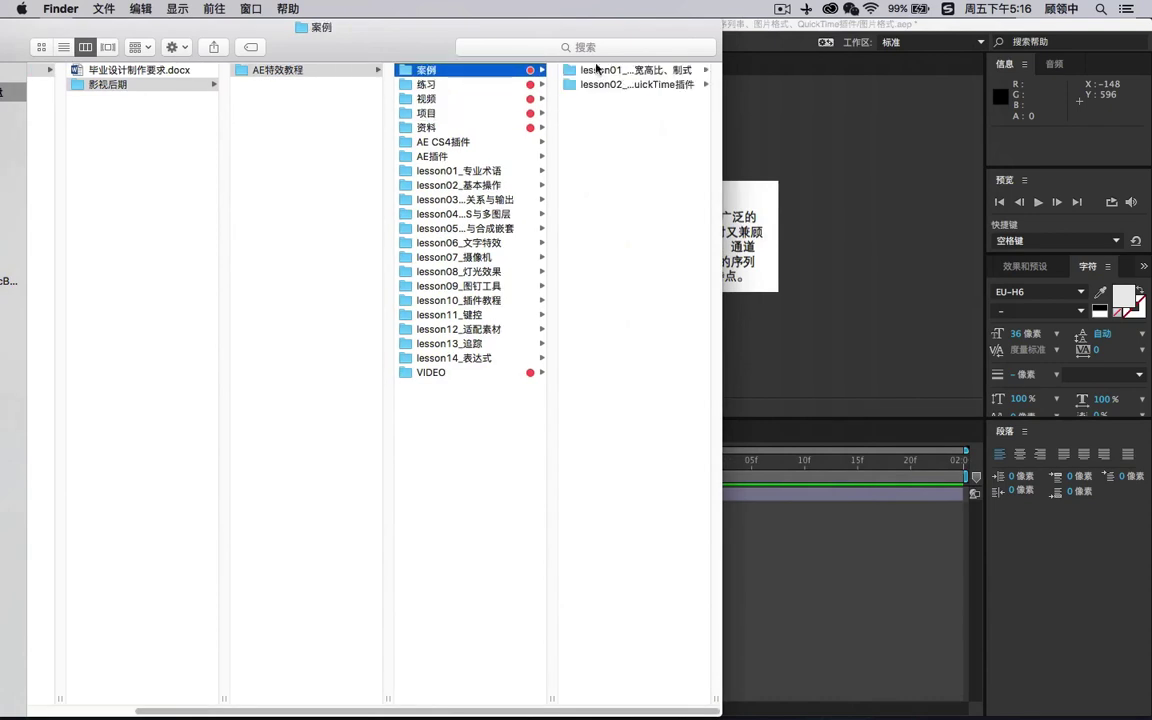
click(618, 85)
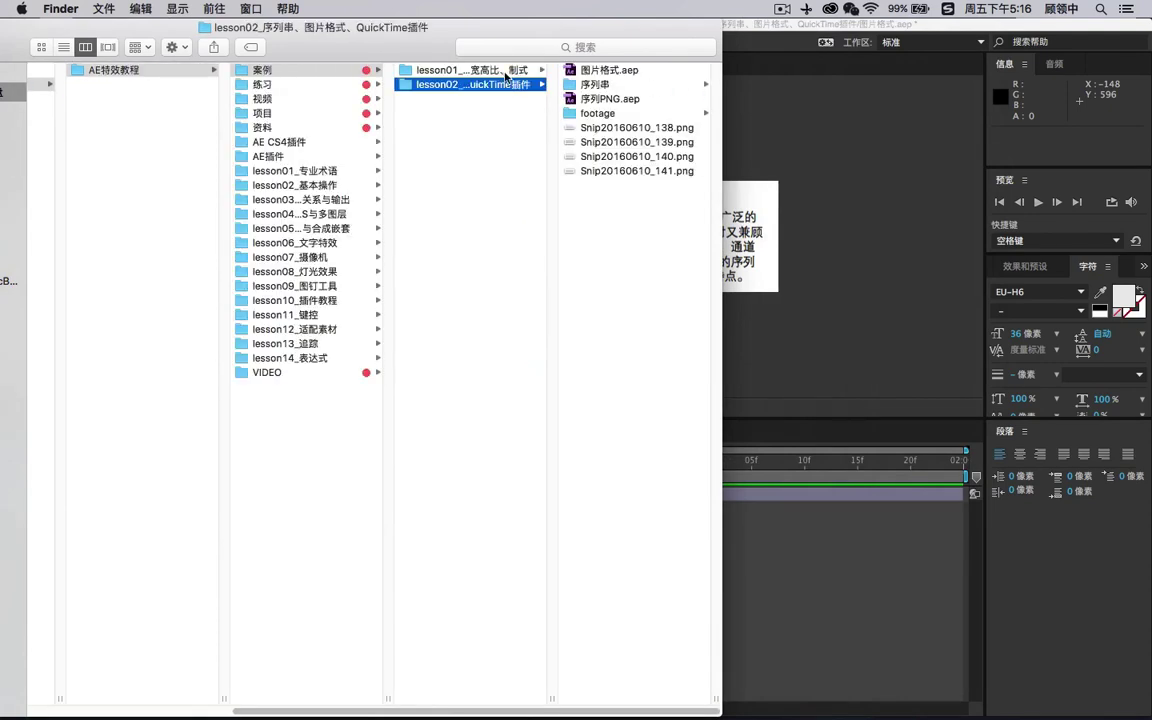
click(590, 112)
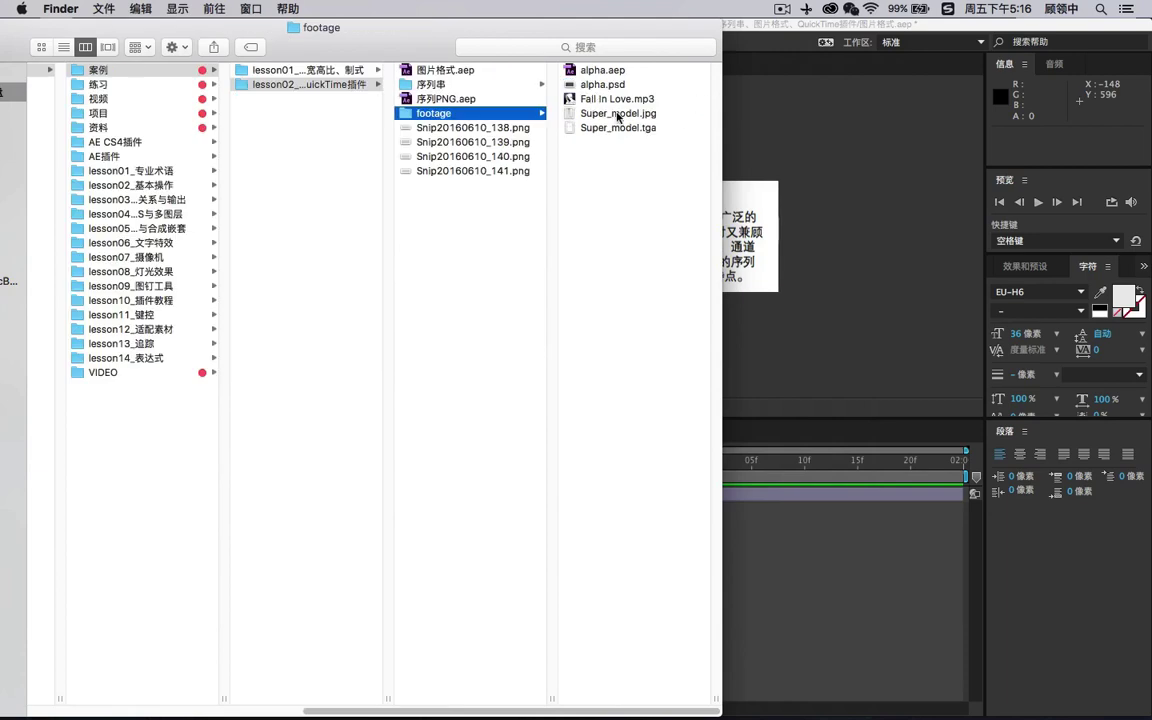
- Look at alpha.aep, Super_model.jpg and Super_model.tga in the footage folder, viewing the TGA image in Preview
click(592, 70)
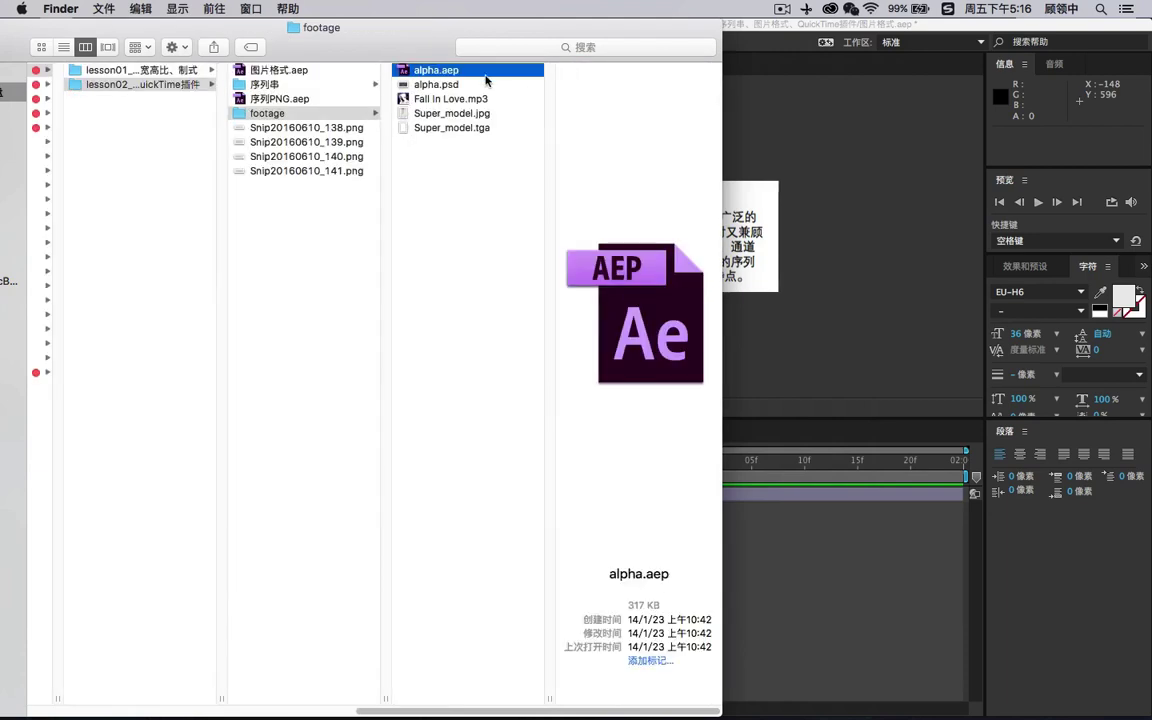
click(412, 113)
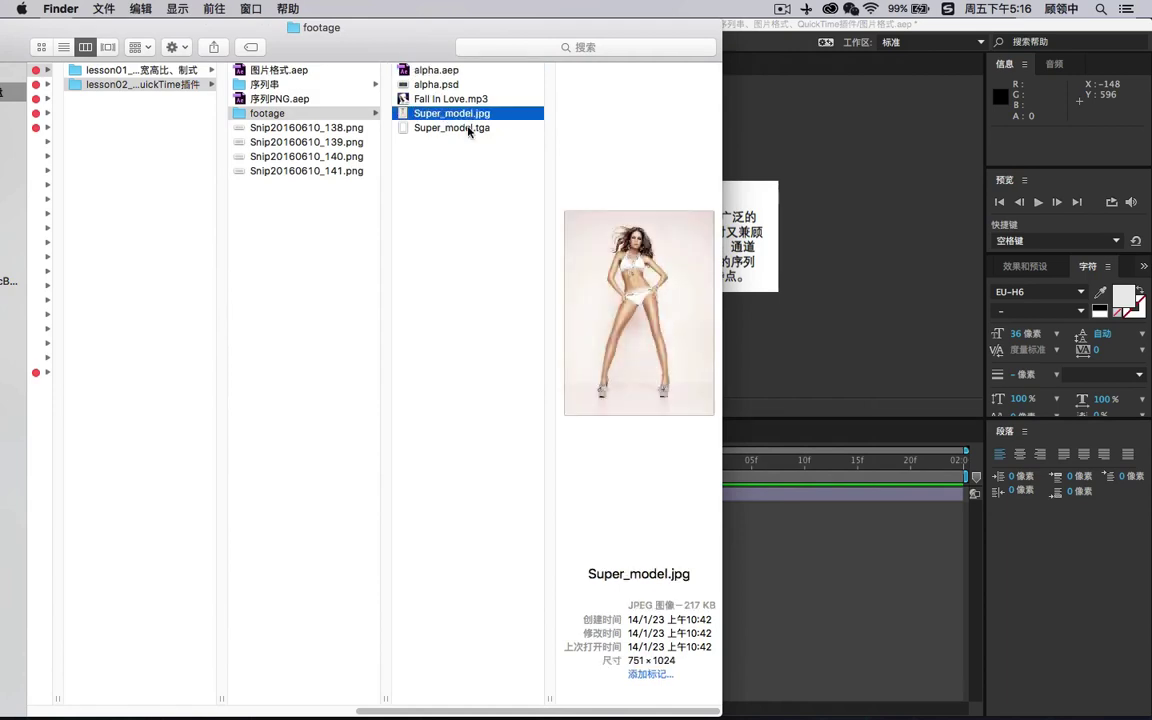
double_click(469, 128)
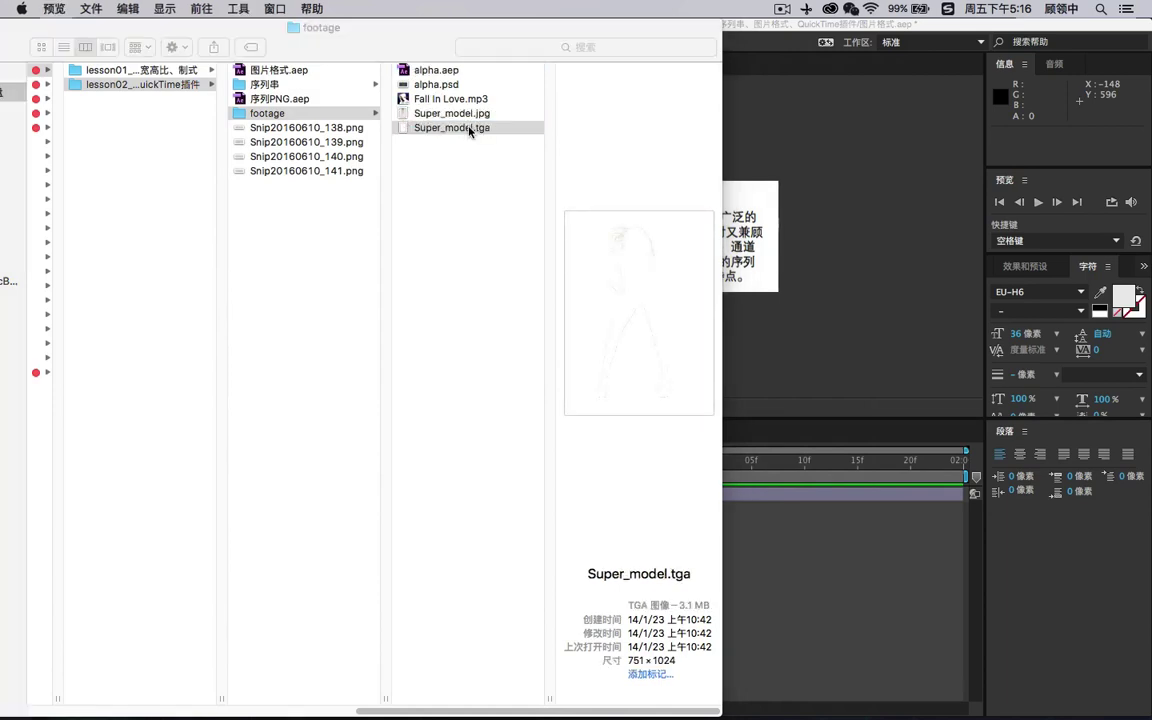
click(63, 54)
double_click(504, 128)
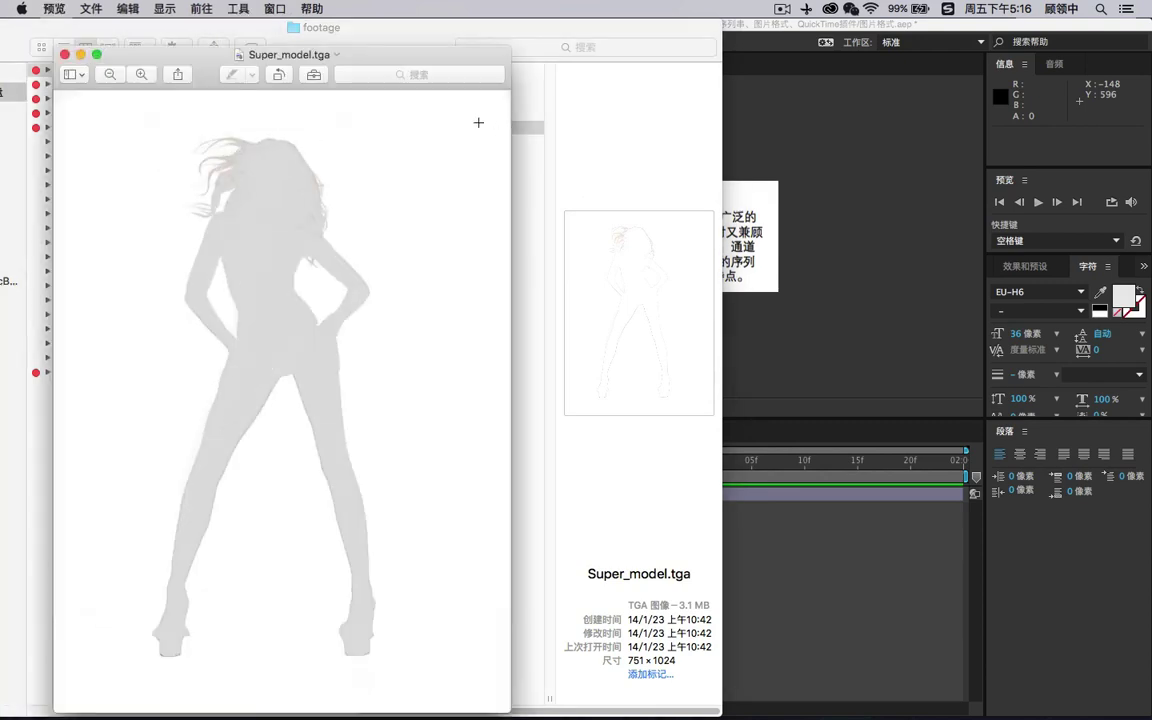
click(63, 54)
- Import Super_model.tga from the footage folder into the After Effects project and open it in the footage viewer
drag(398, 35, 818, 70)
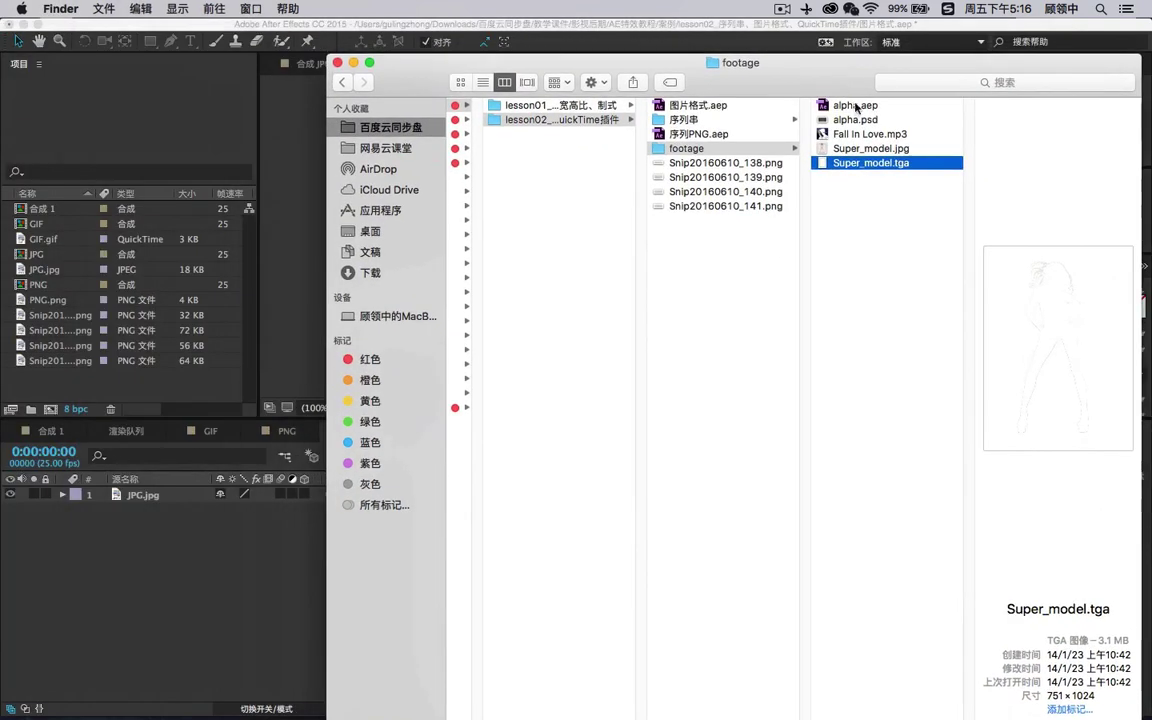
drag(862, 167, 80, 360)
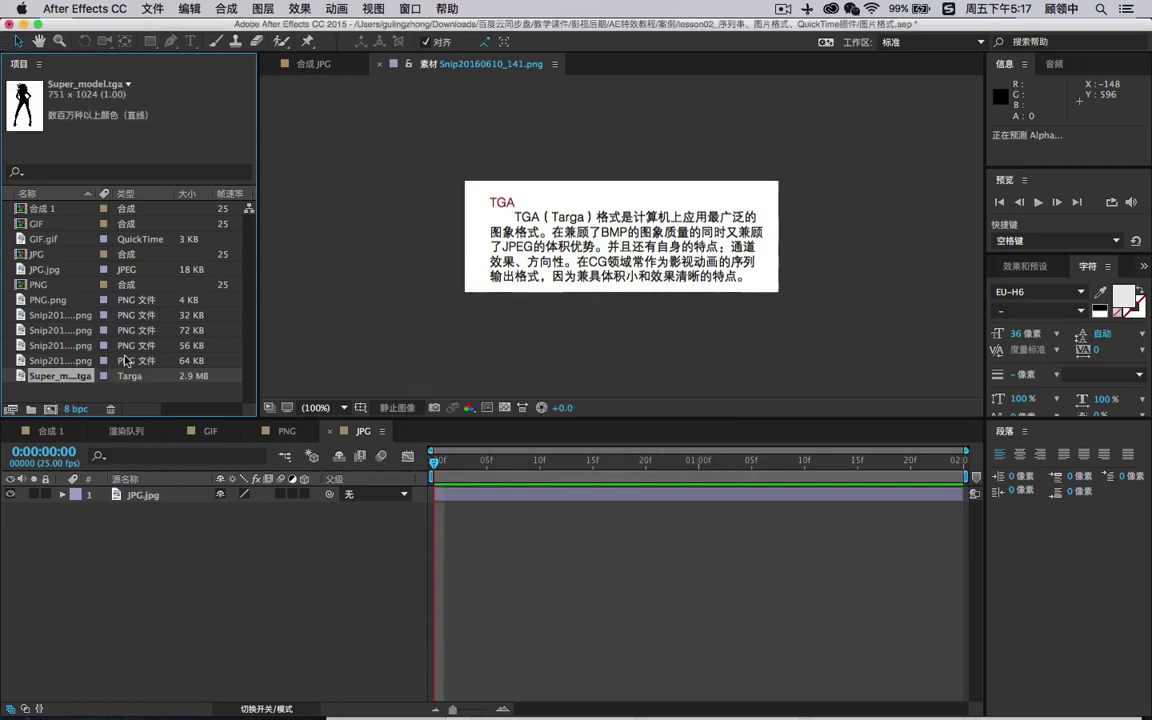
double_click(50, 375)
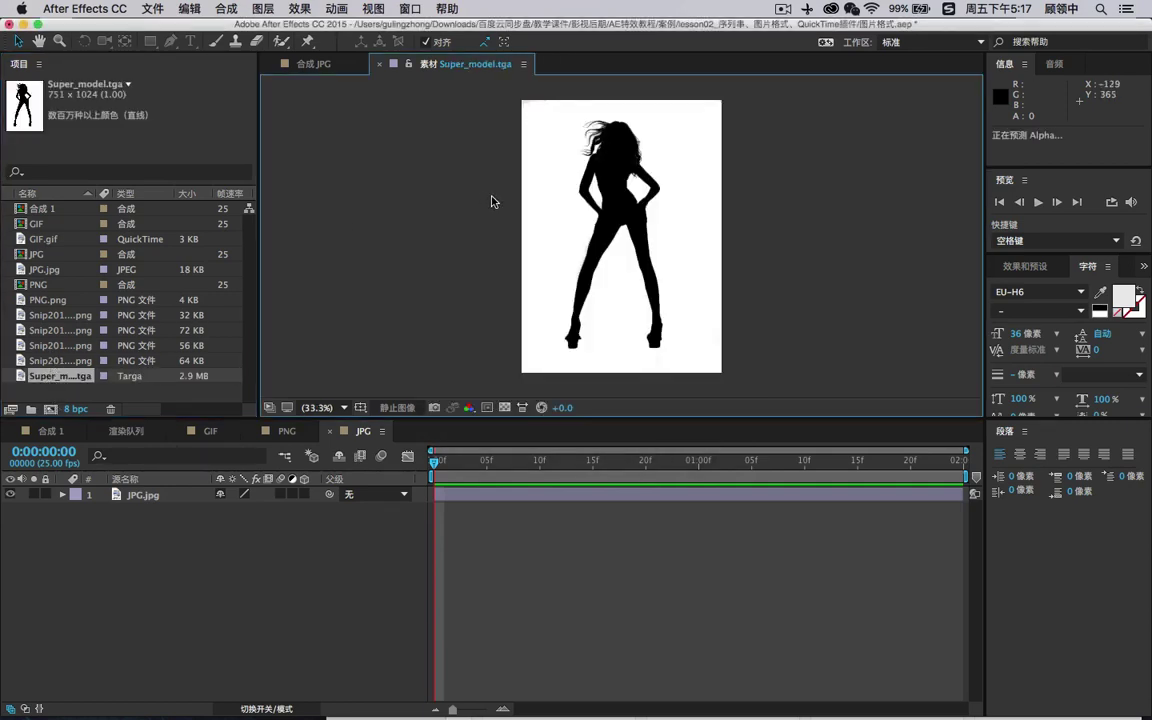
- Toggle the transparency grid on the Super_model.tga footage repeatedly to examine its alpha channel
click(503, 408)
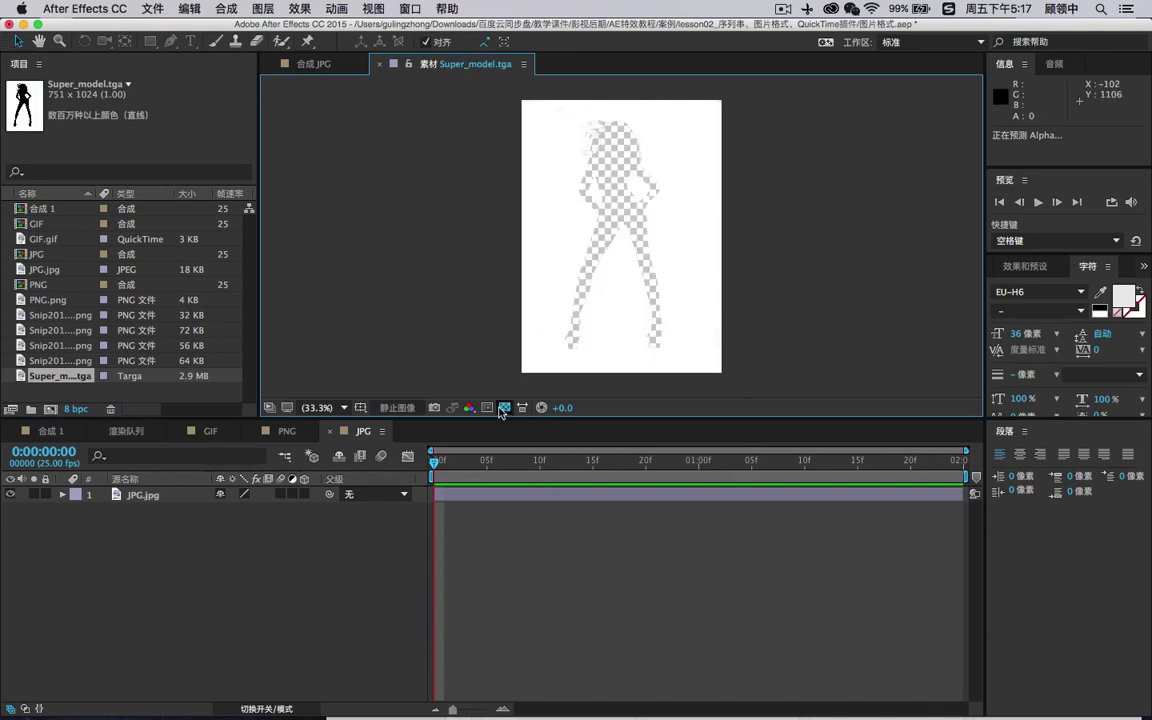
click(503, 408)
click(503, 408)
click(503, 408)
click(503, 408)
click(503, 408)
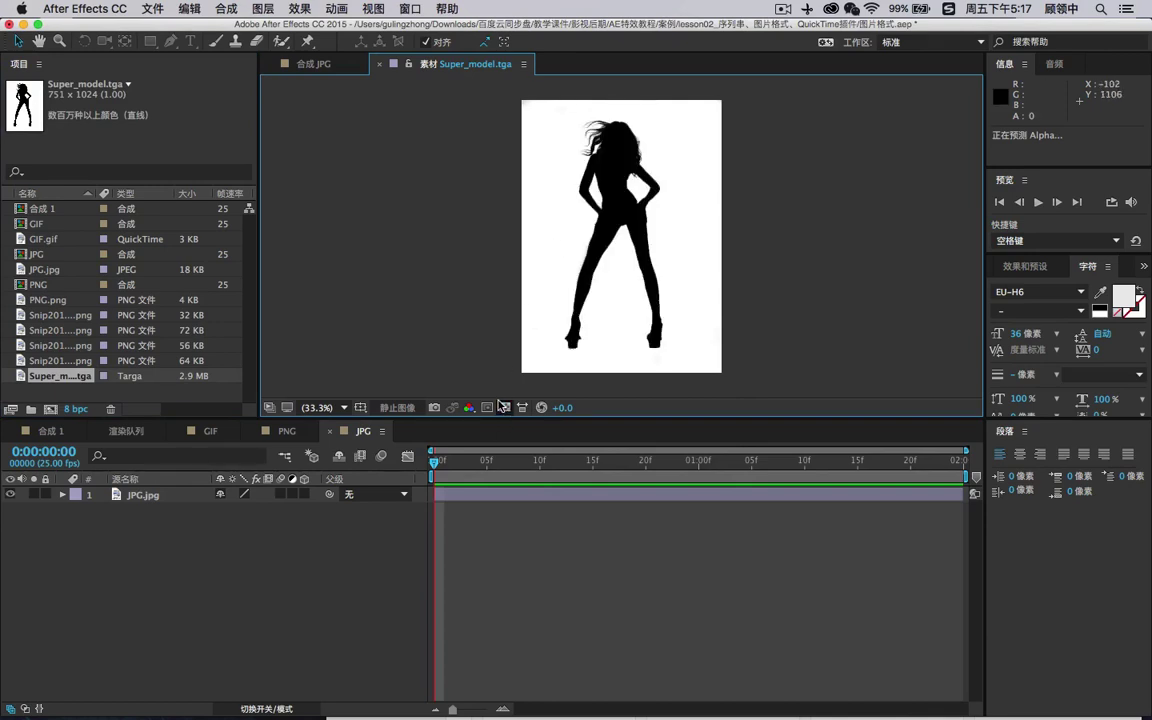
- Create a new composition from the Super_model.tga footage
drag(70, 376, 50, 410)
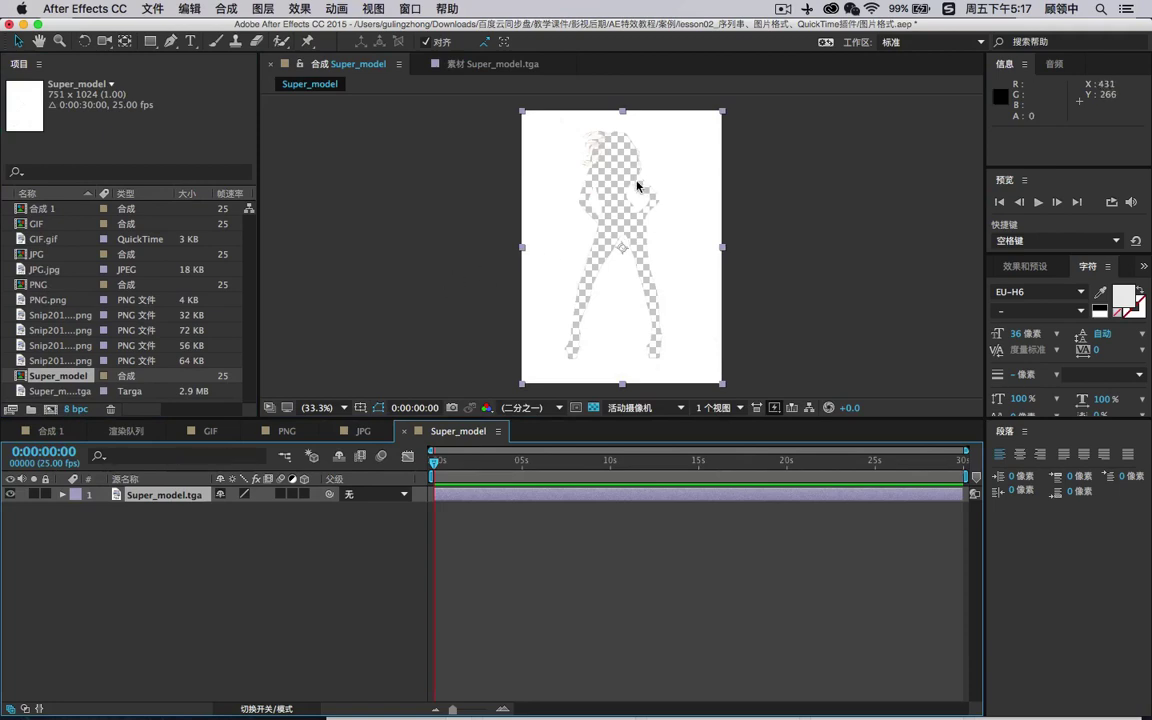
- Invert the alpha channel of the Super_model.tga footage in its Interpret Footage settings
click(60, 392)
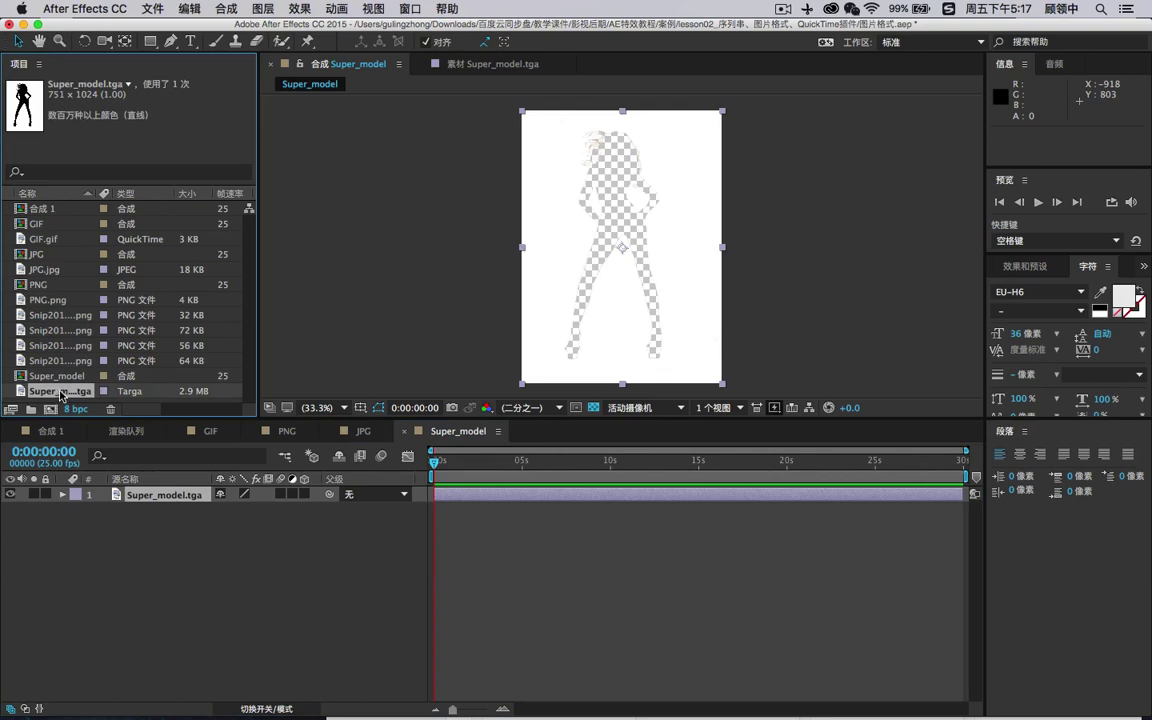
right_click(61, 395)
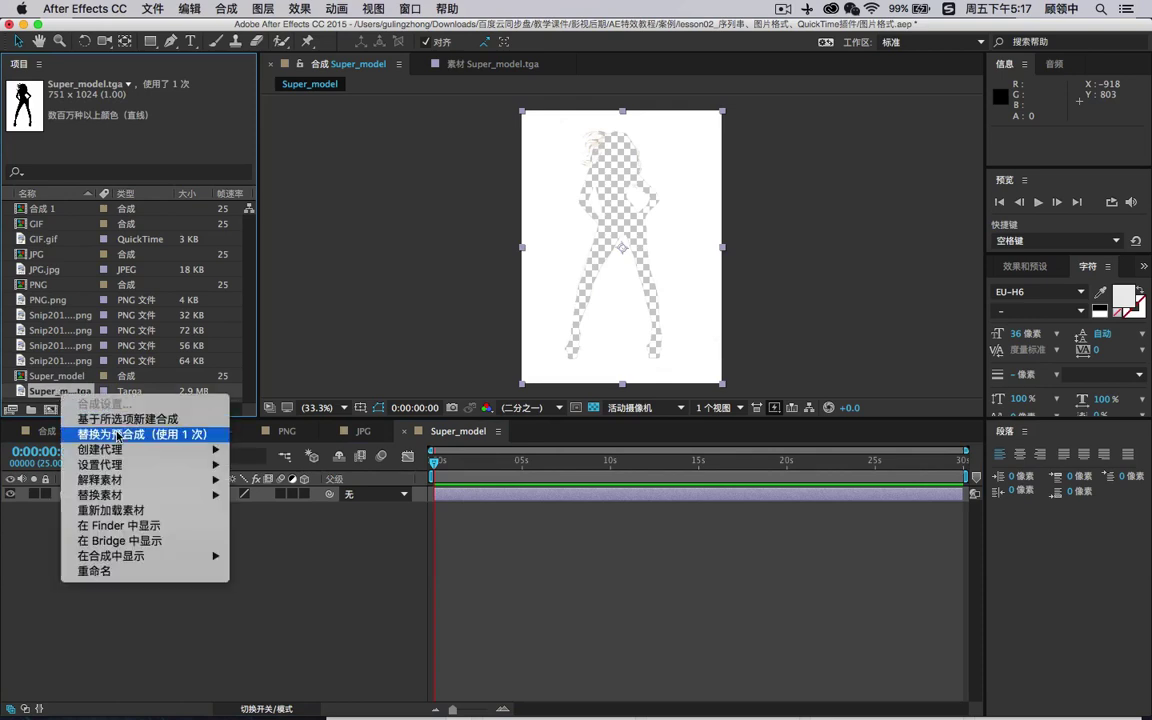
mouse_move(150, 480)
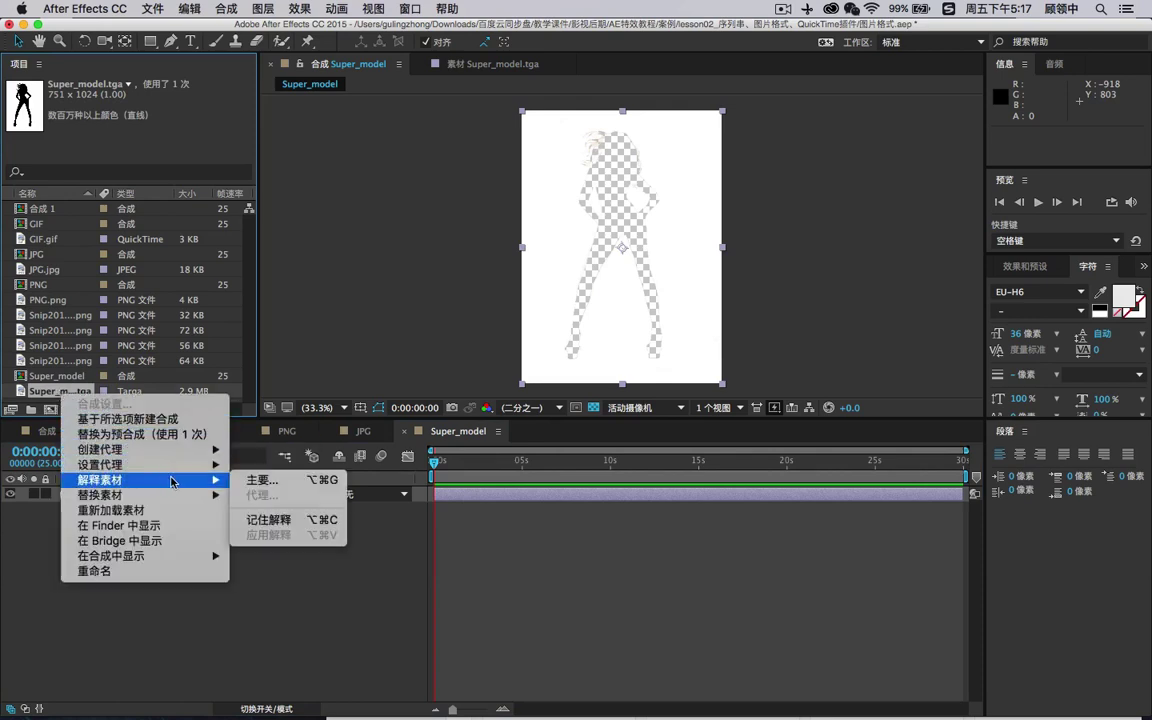
click(263, 481)
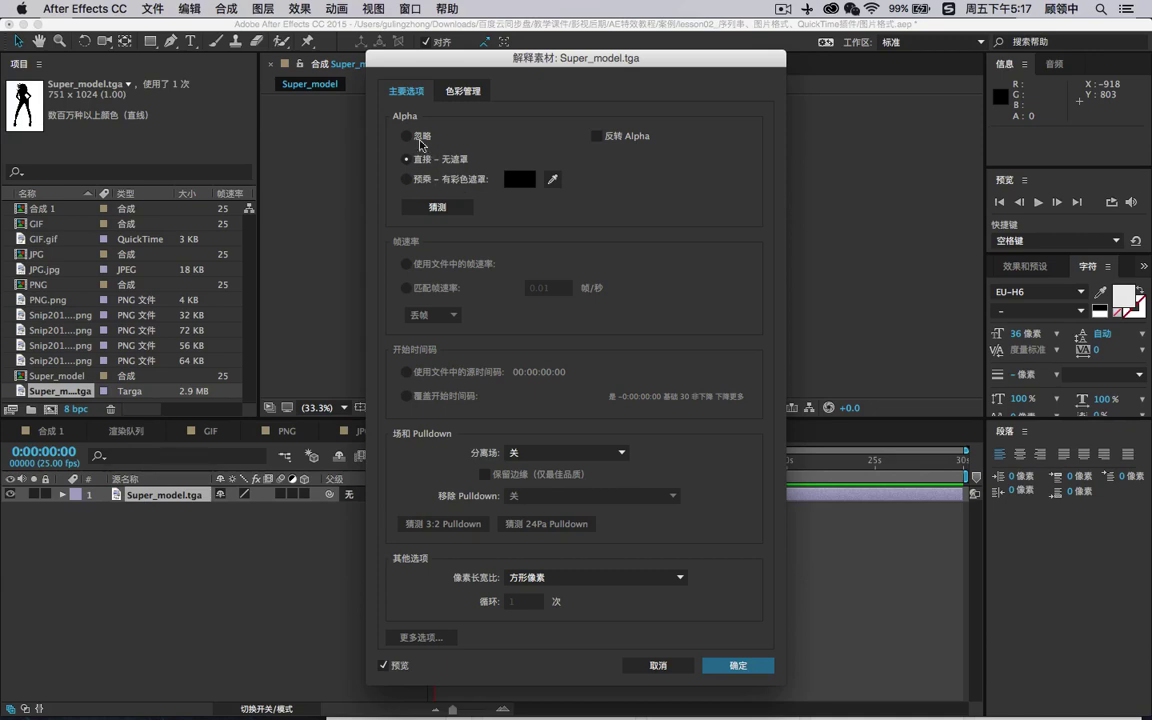
click(597, 135)
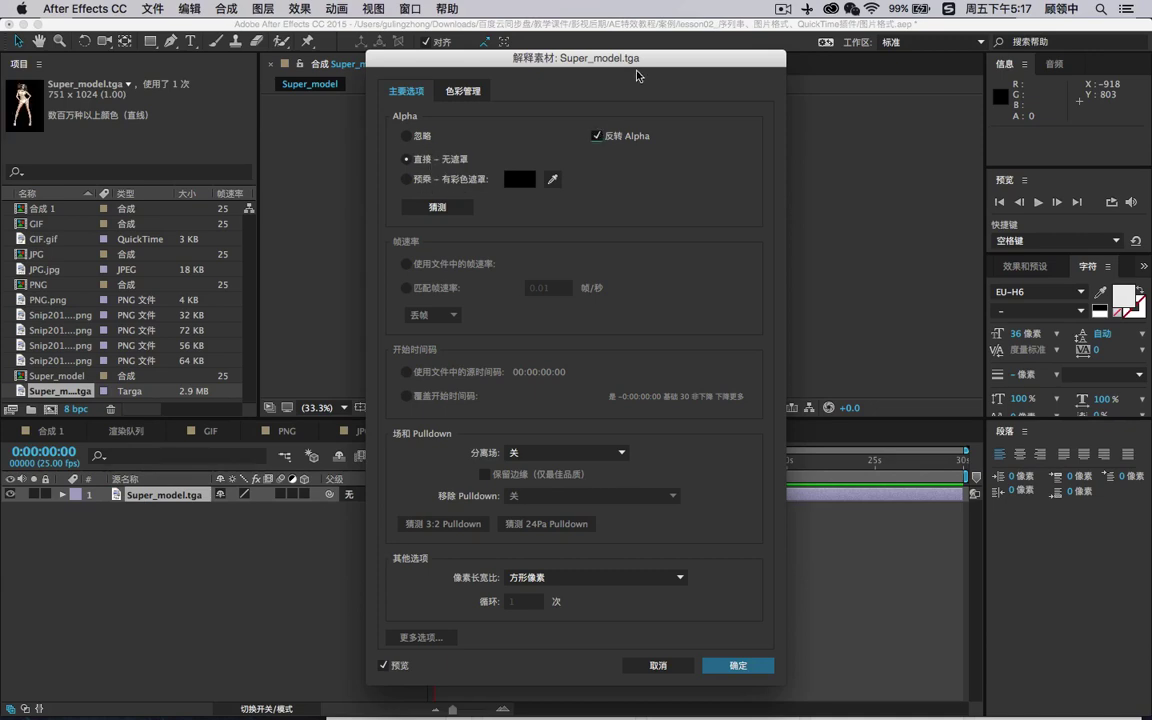
drag(576, 60, 782, 49)
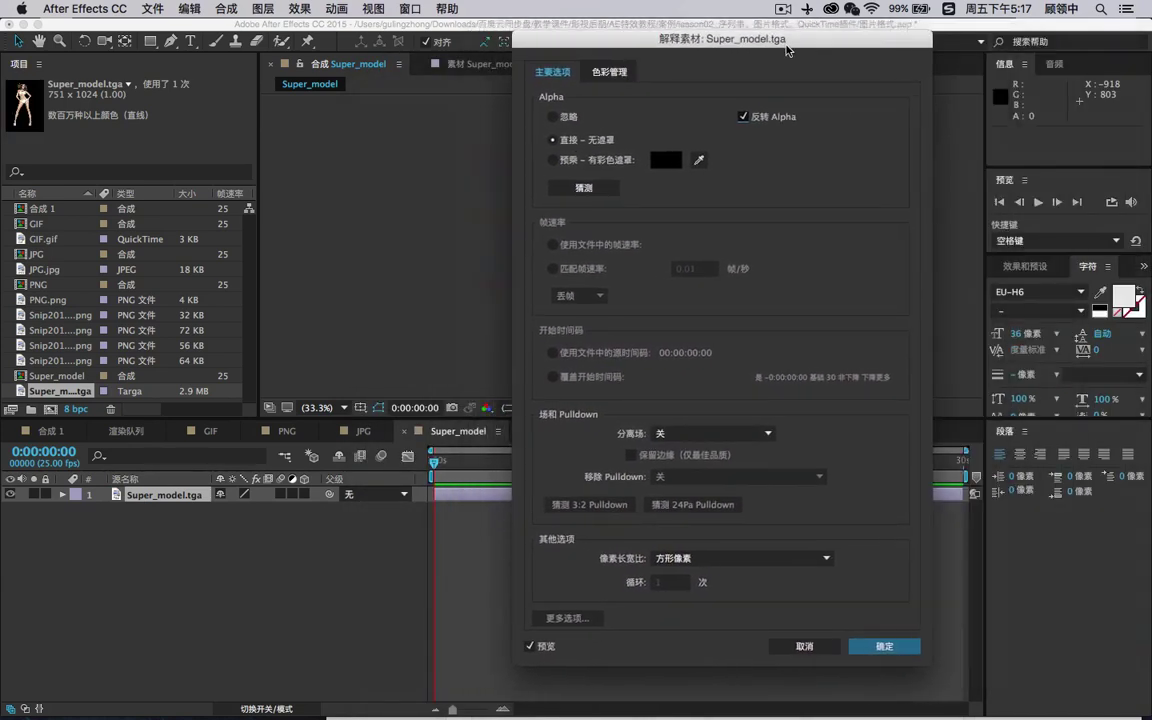
click(743, 118)
click(743, 119)
click(875, 647)
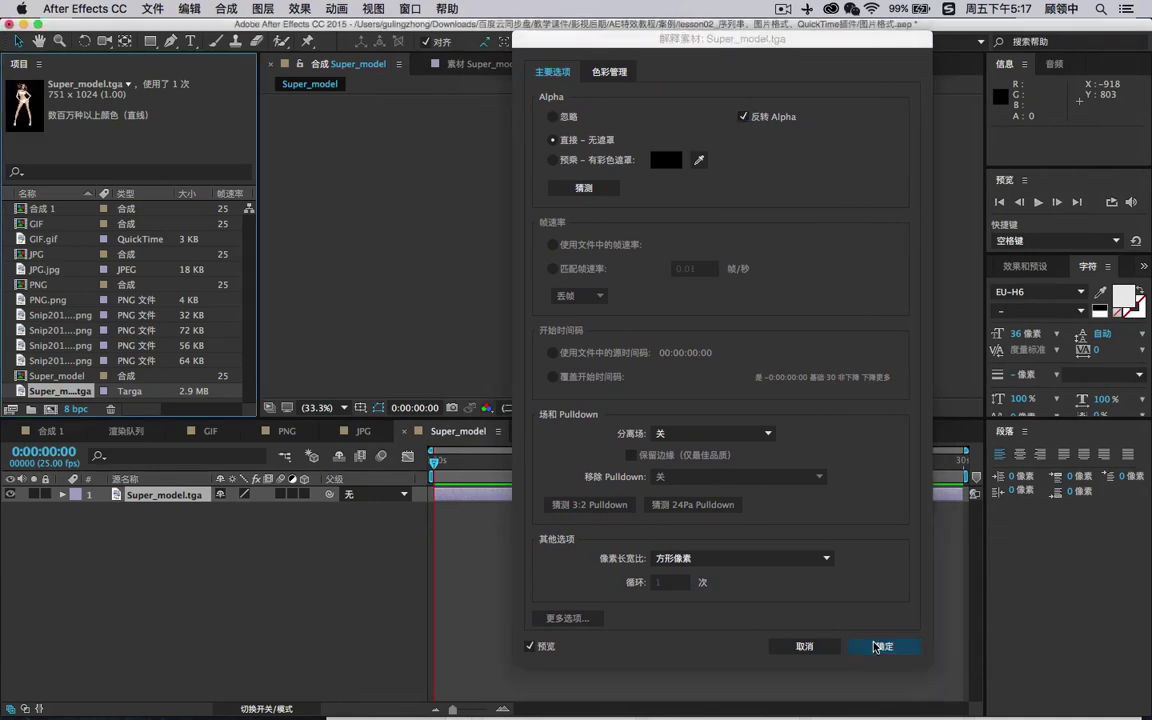
- Toggle the transparency grid in the Super_model composition repeatedly to check the background around the model
click(594, 407)
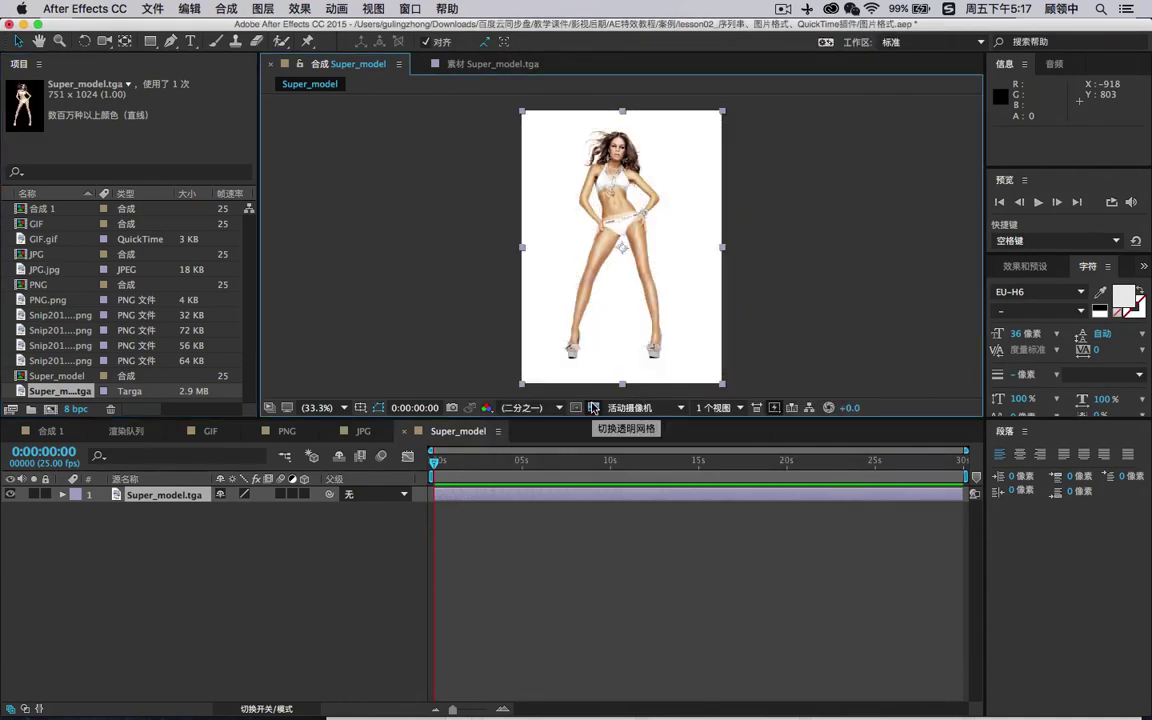
click(594, 407)
click(594, 407)
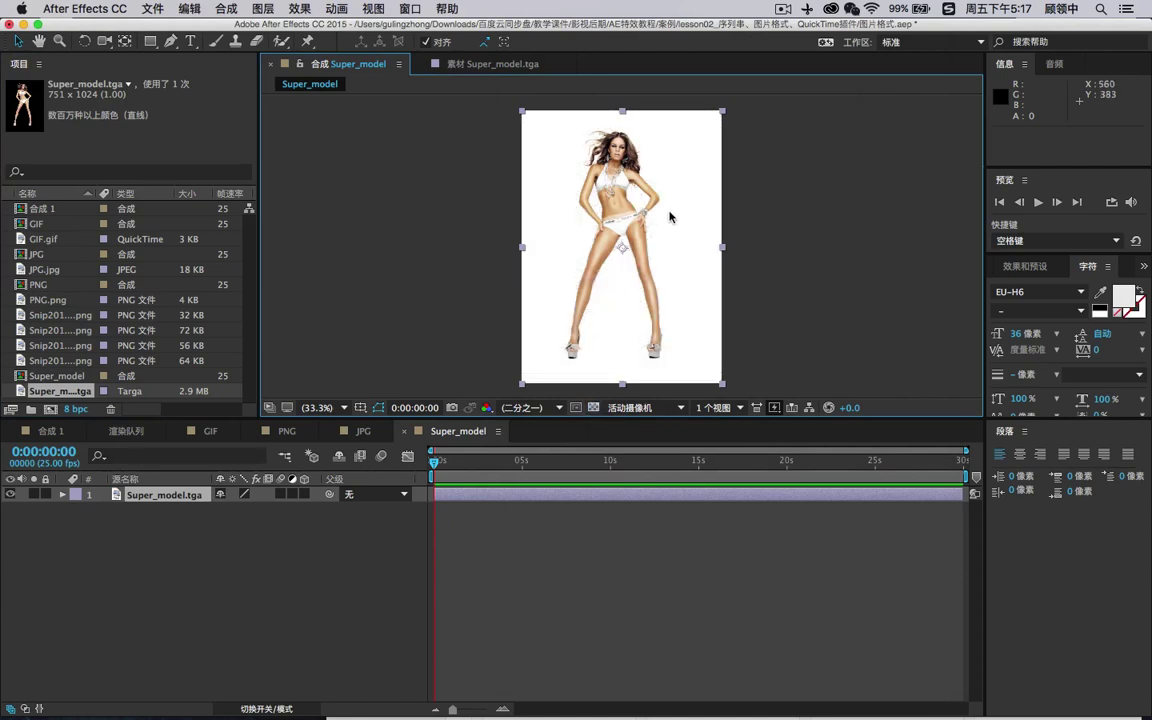
click(594, 407)
click(594, 407)
click(594, 407)
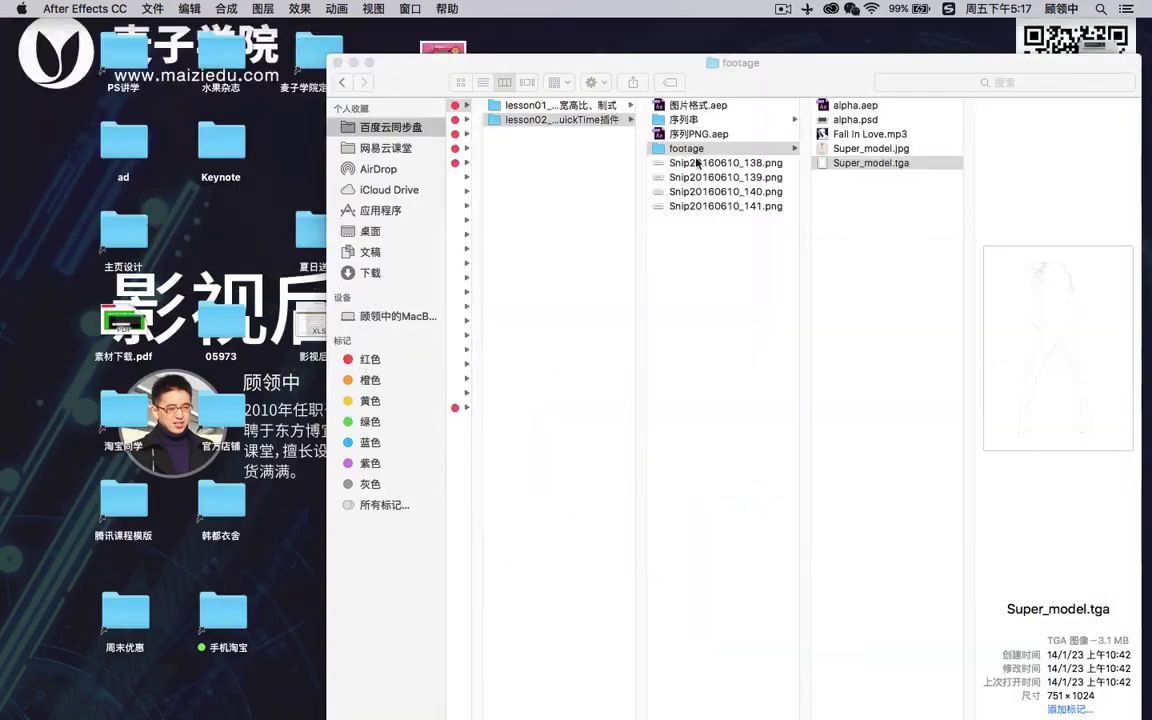
- Open Super_model.tga from the footage folder in Adobe Photoshop CC 2015 and display its channels
right_click(882, 161)
mouse_move(878, 182)
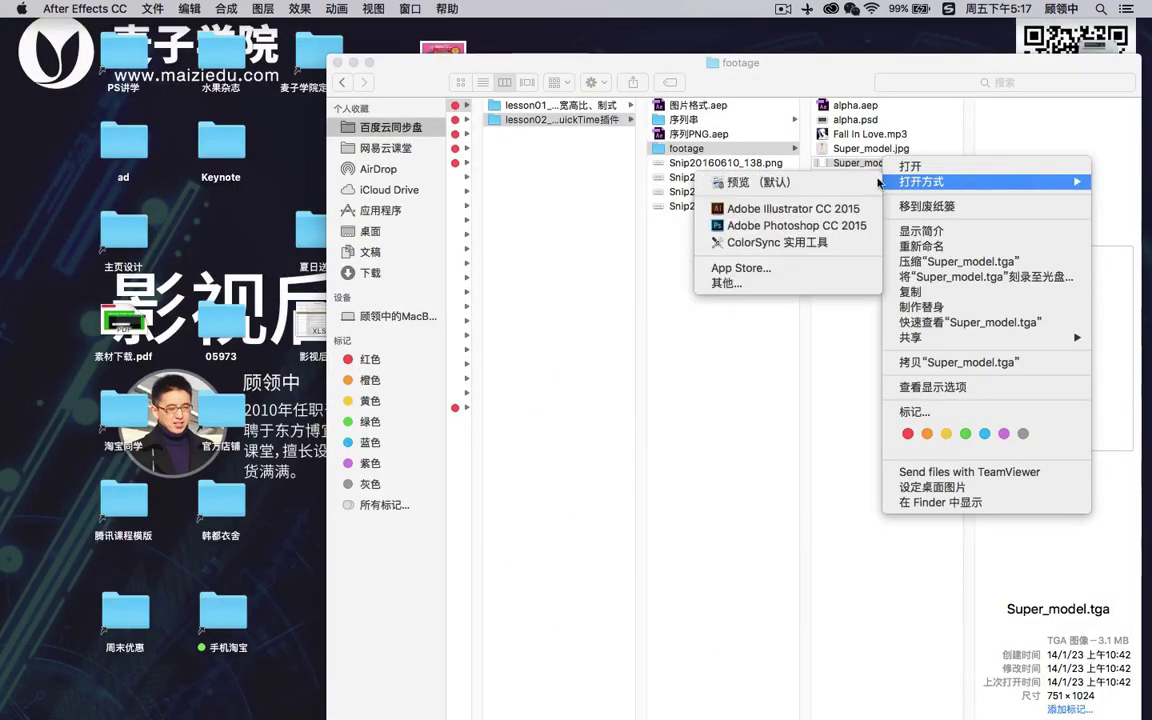
click(792, 225)
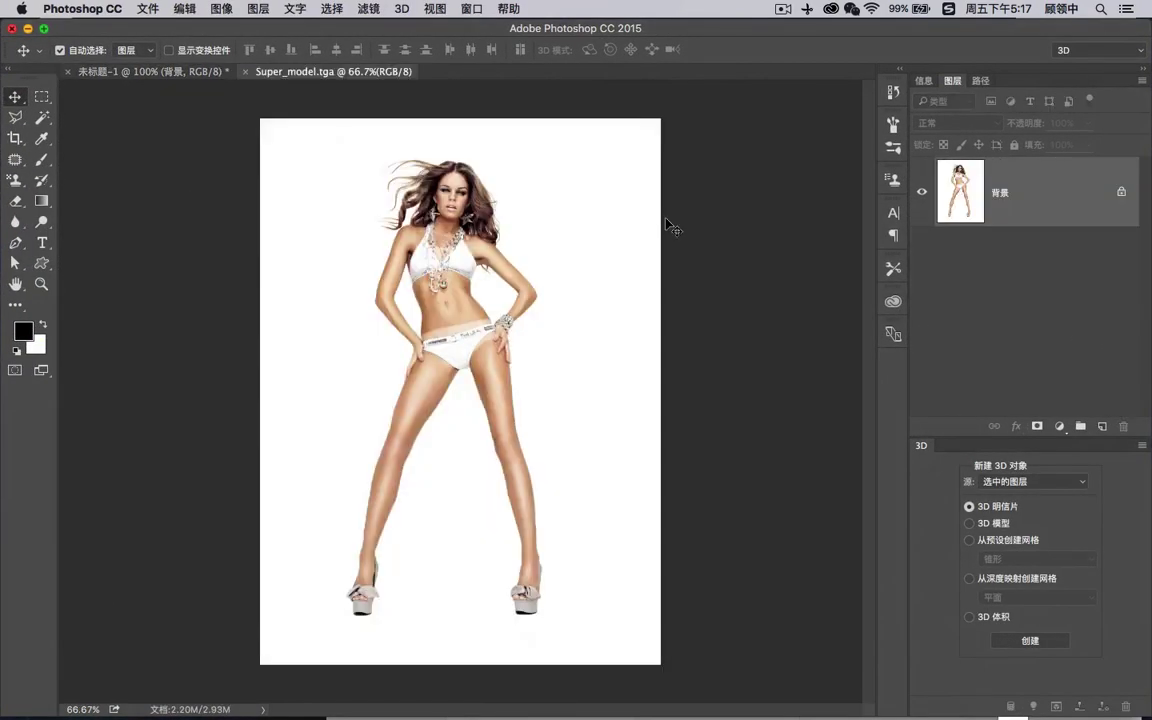
click(471, 9)
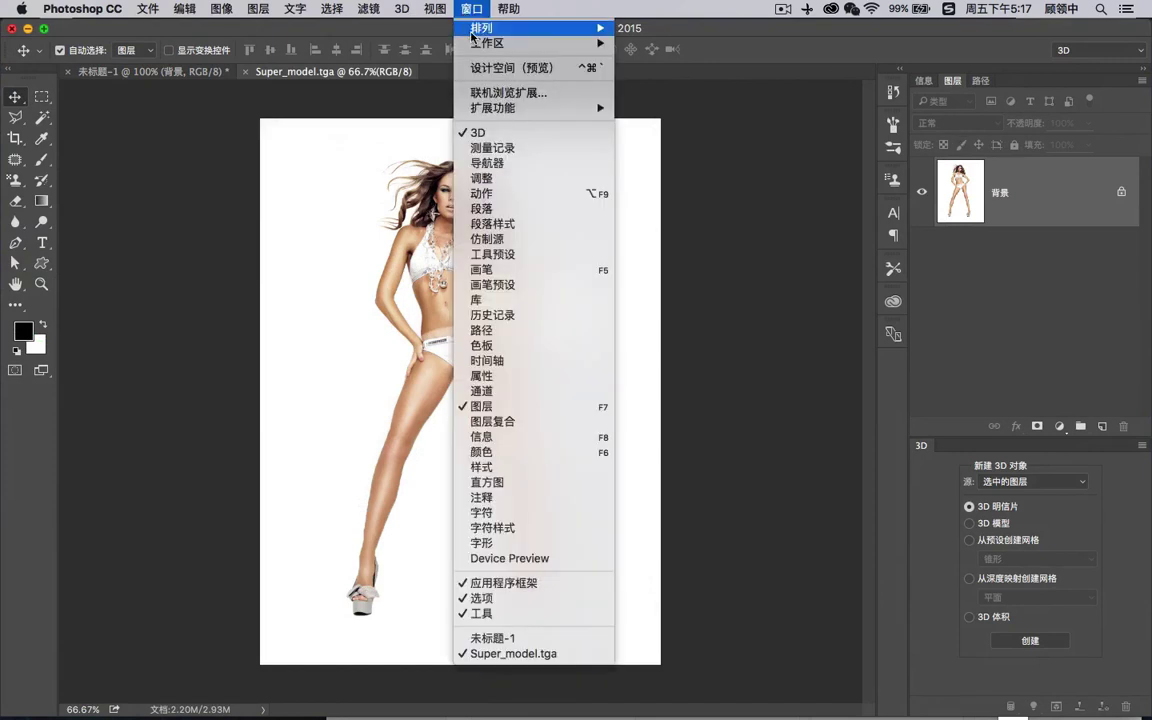
click(530, 390)
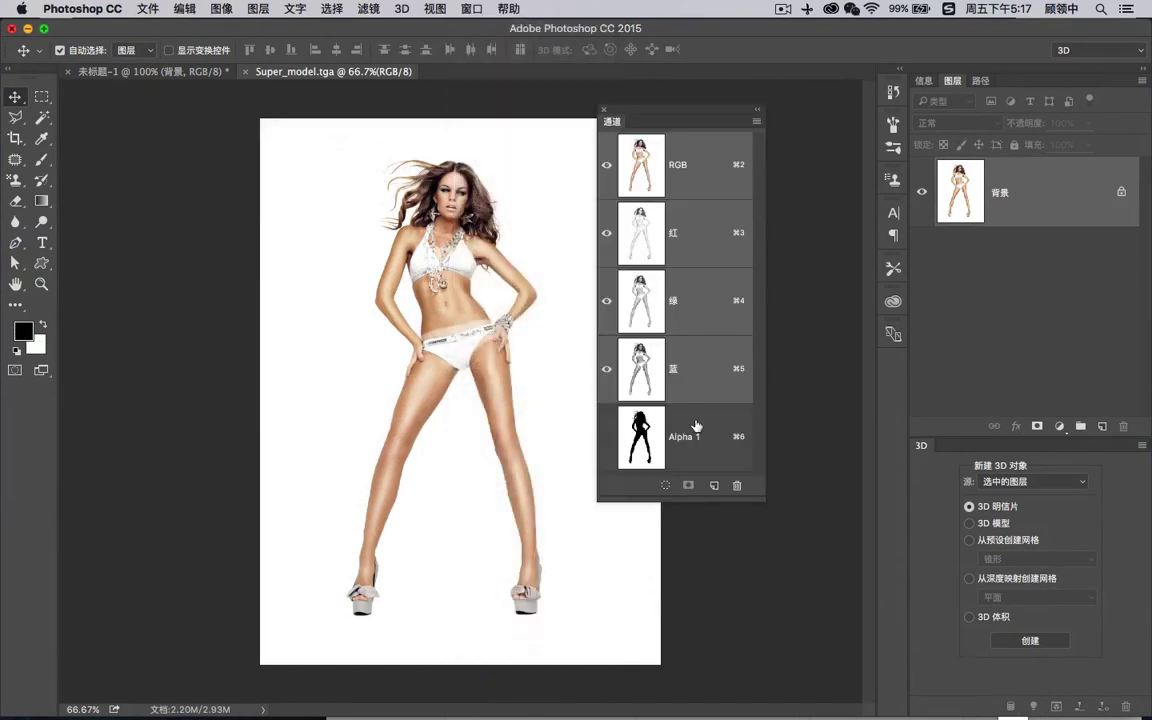
- Compare the Alpha 1 channel of Super_model.tga with the RGB composite by viewing them alternately
click(697, 430)
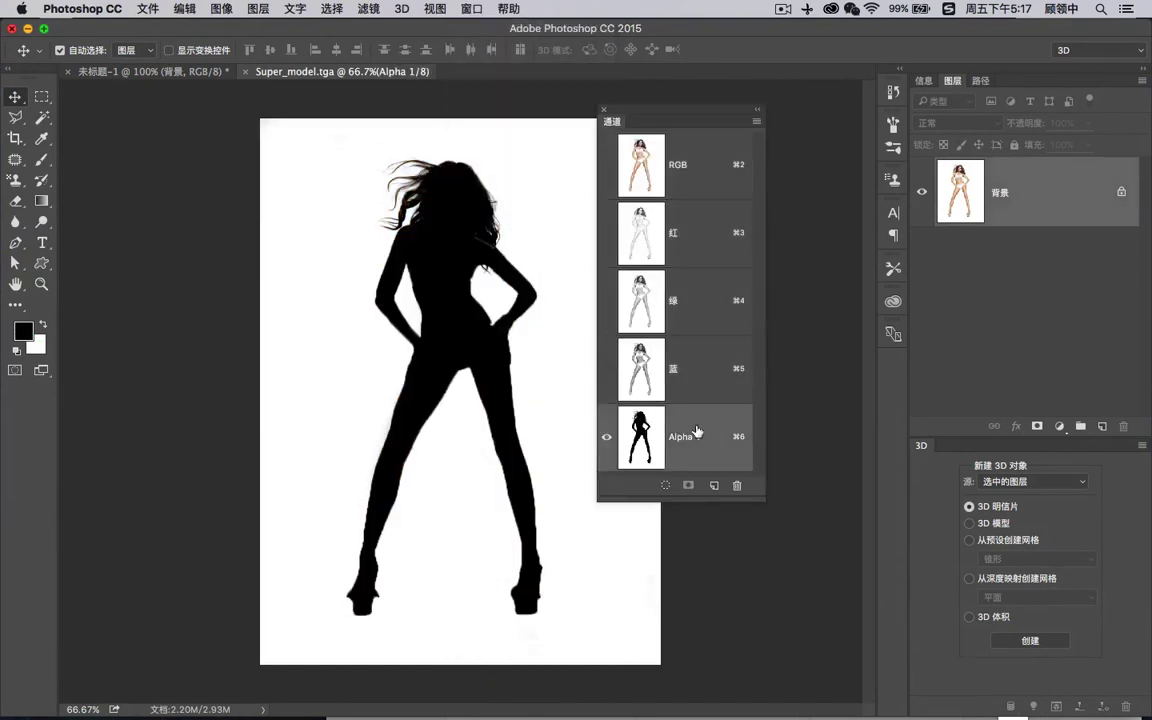
click(703, 184)
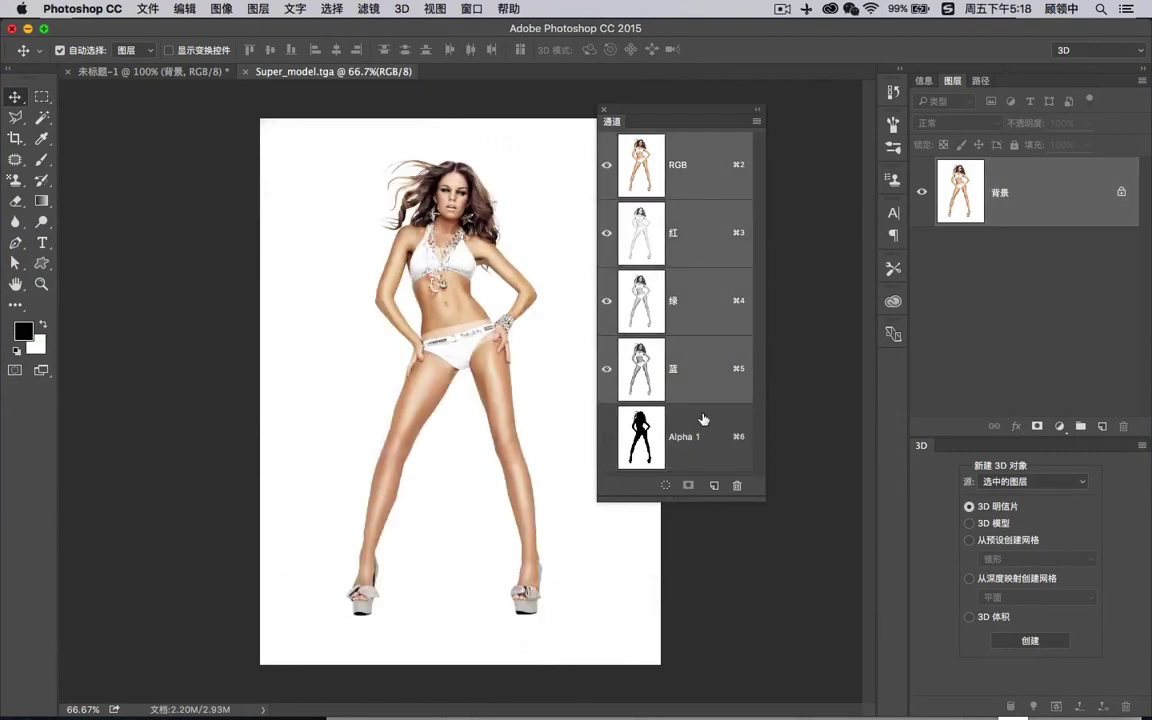
click(700, 436)
click(664, 162)
click(688, 444)
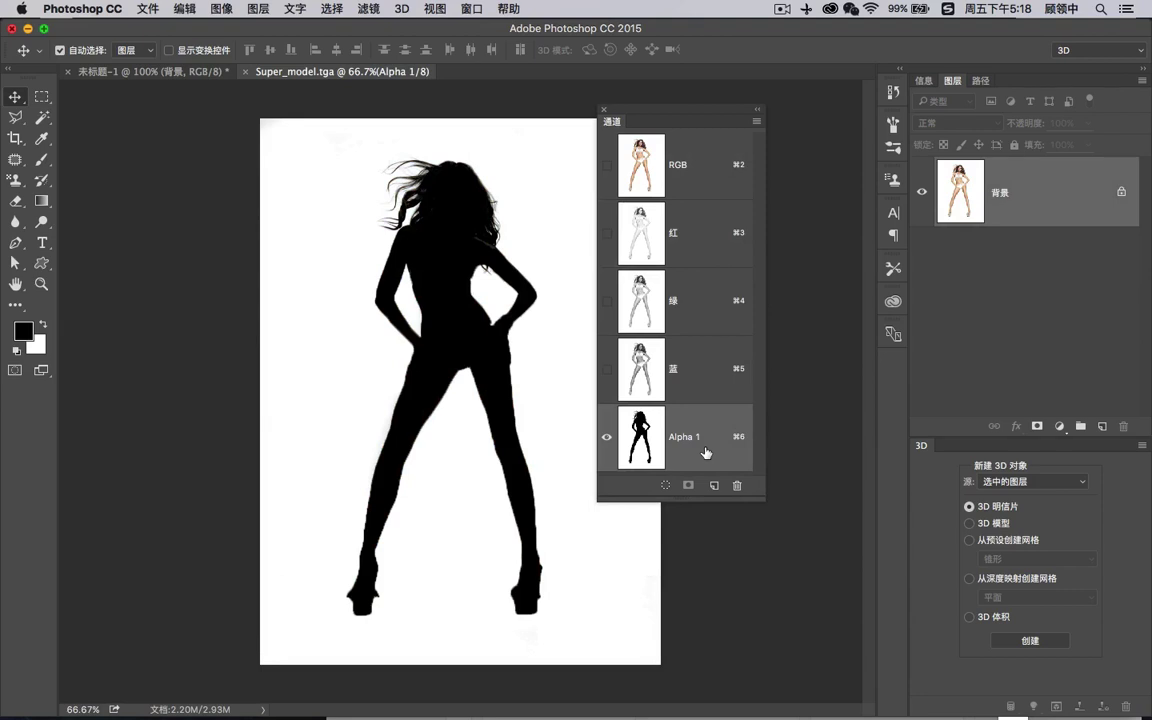
click(688, 185)
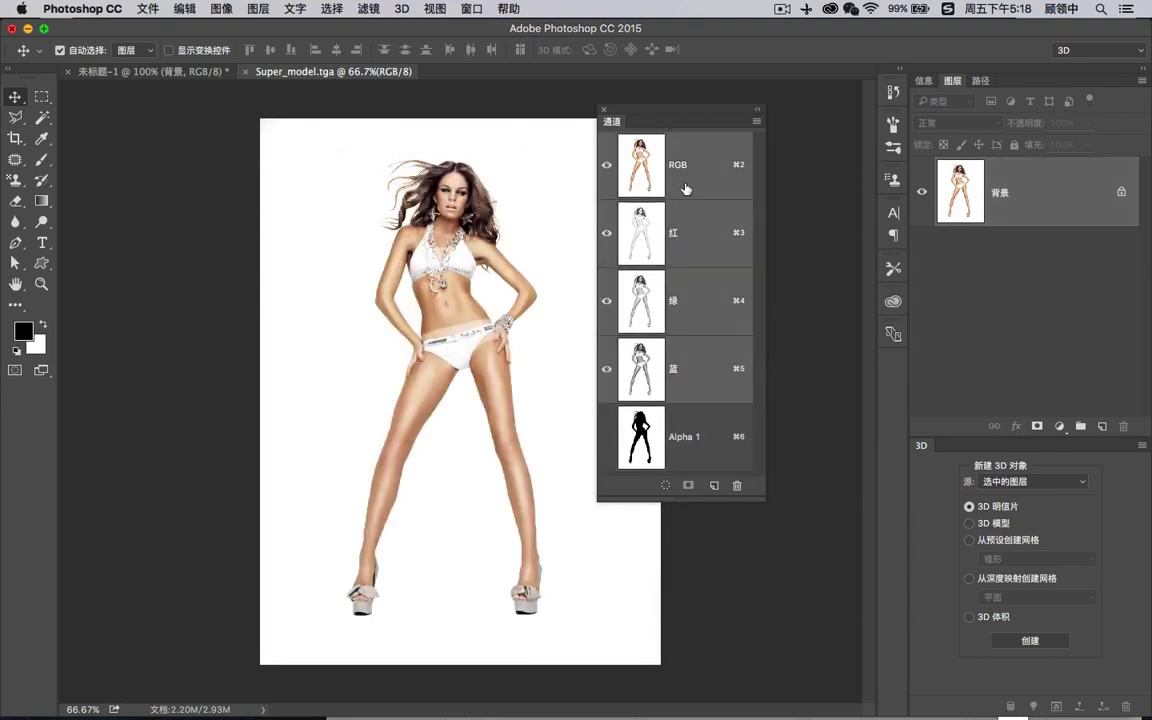
mouse_move(900, 712)
click(720, 437)
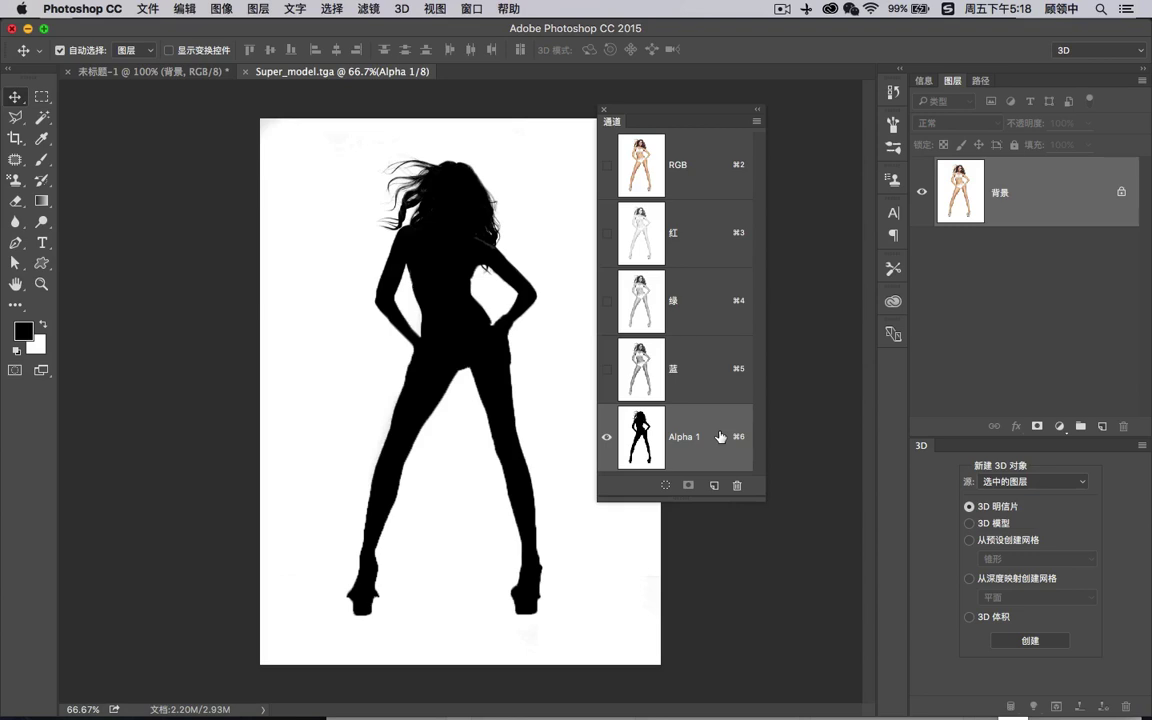
- Minimize Photoshop, switch back to After Effects and deselect the Super_model.tga layer in the timeline
click(27, 30)
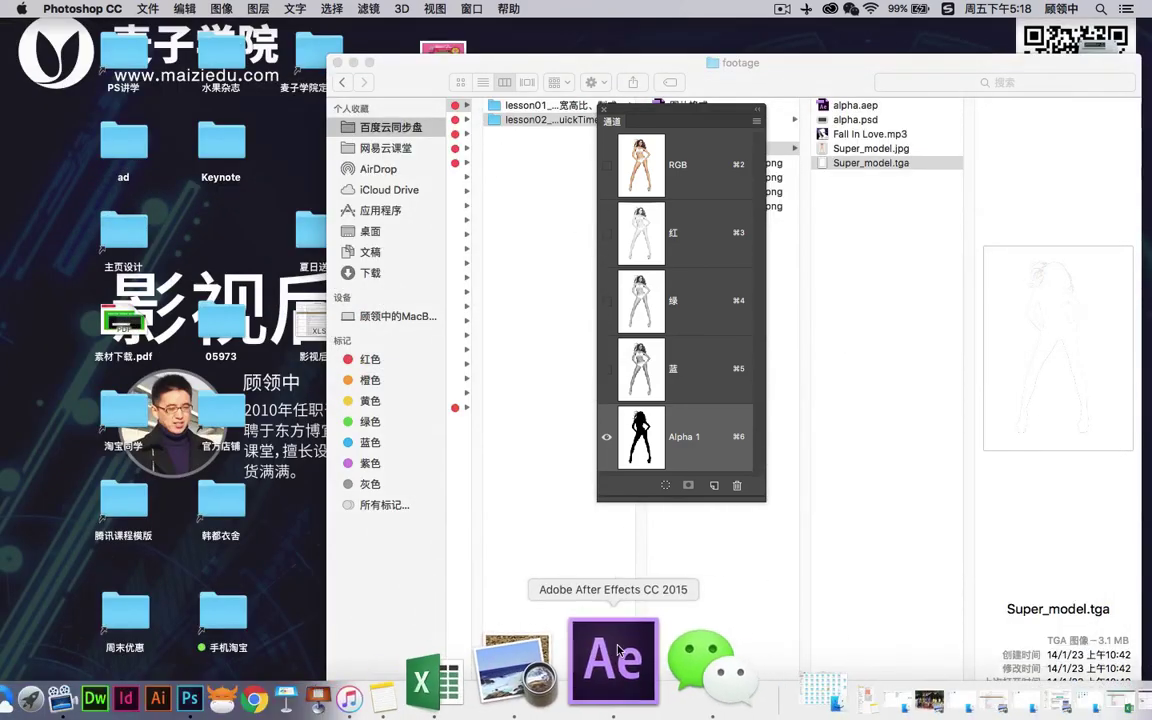
click(650, 662)
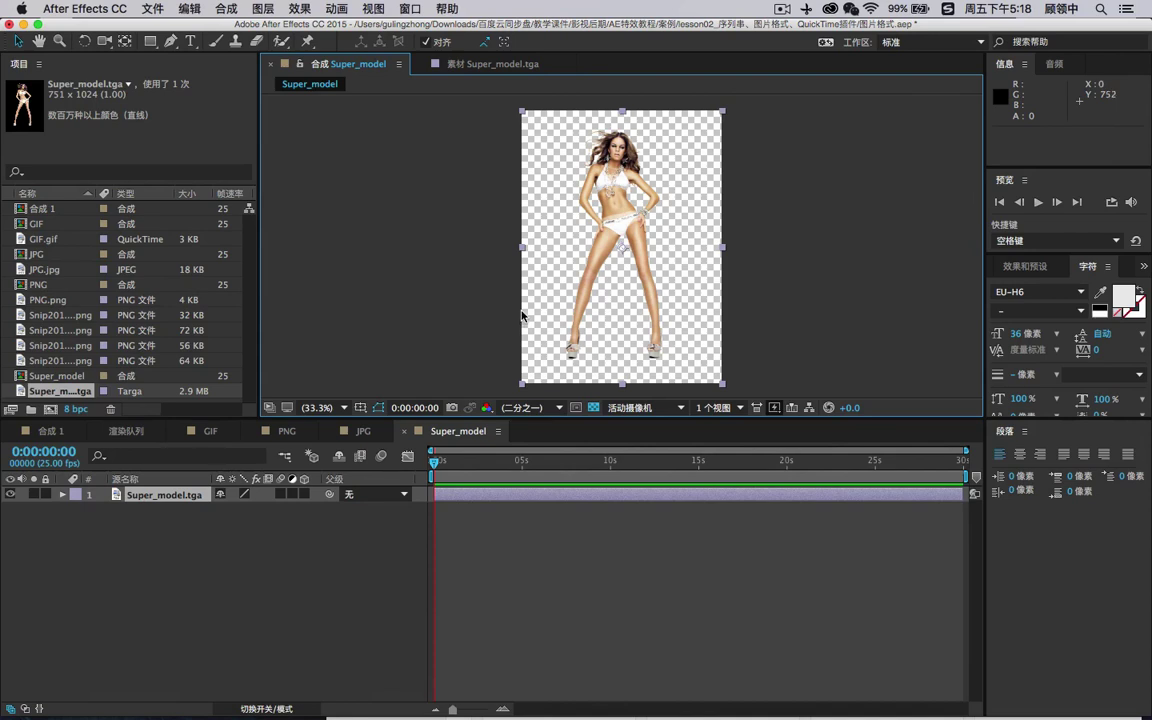
click(22, 9)
click(27, 10)
click(267, 555)
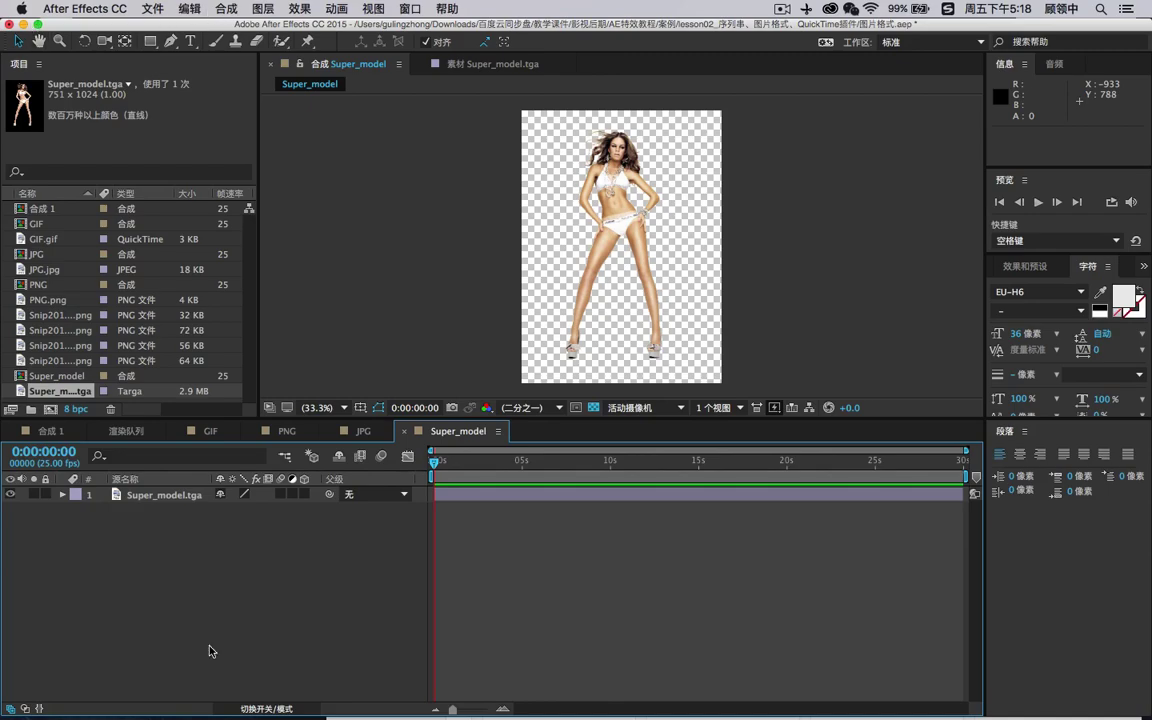
- Look through the installed applications in Launchpad for QuickTime Player, including the 其他 folder, and return to After Effects
click(174, 675)
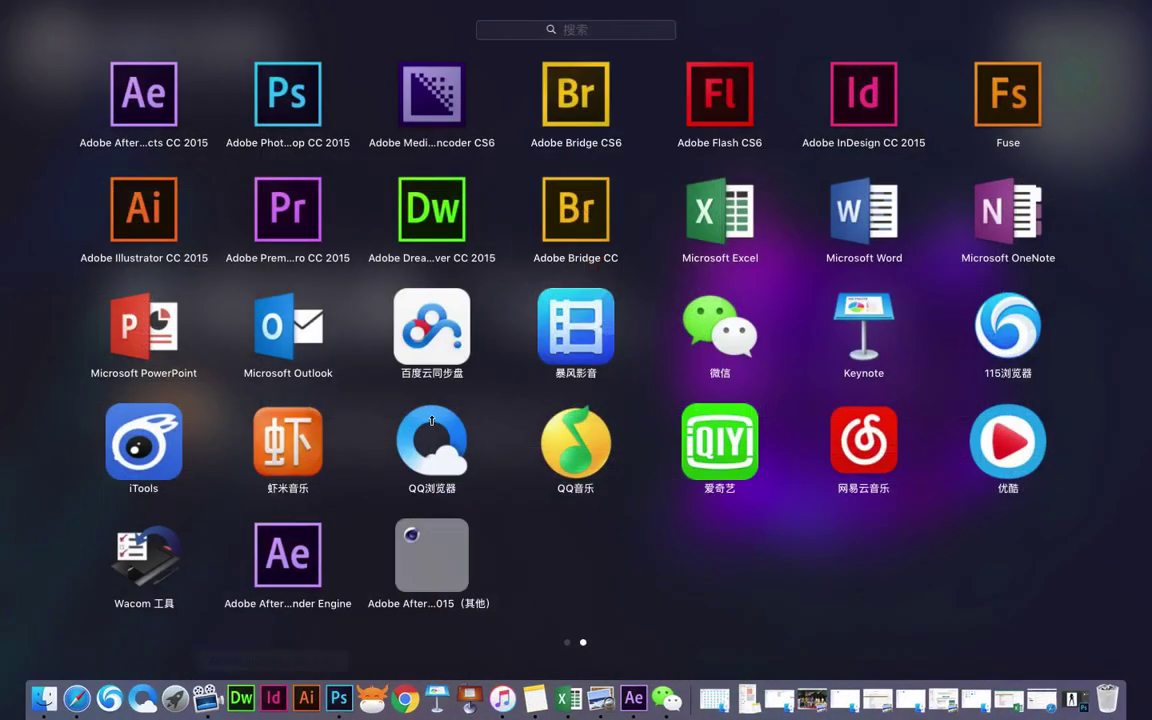
scroll(432, 420, left, 3)
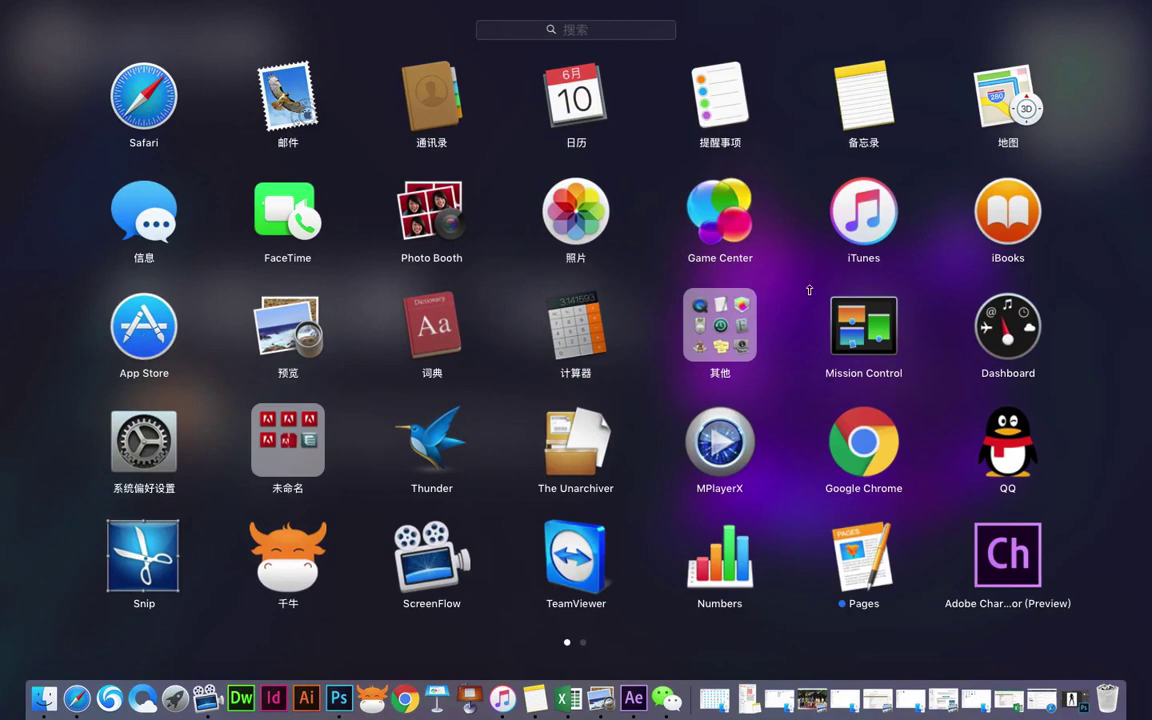
scroll(809, 290, right, 3)
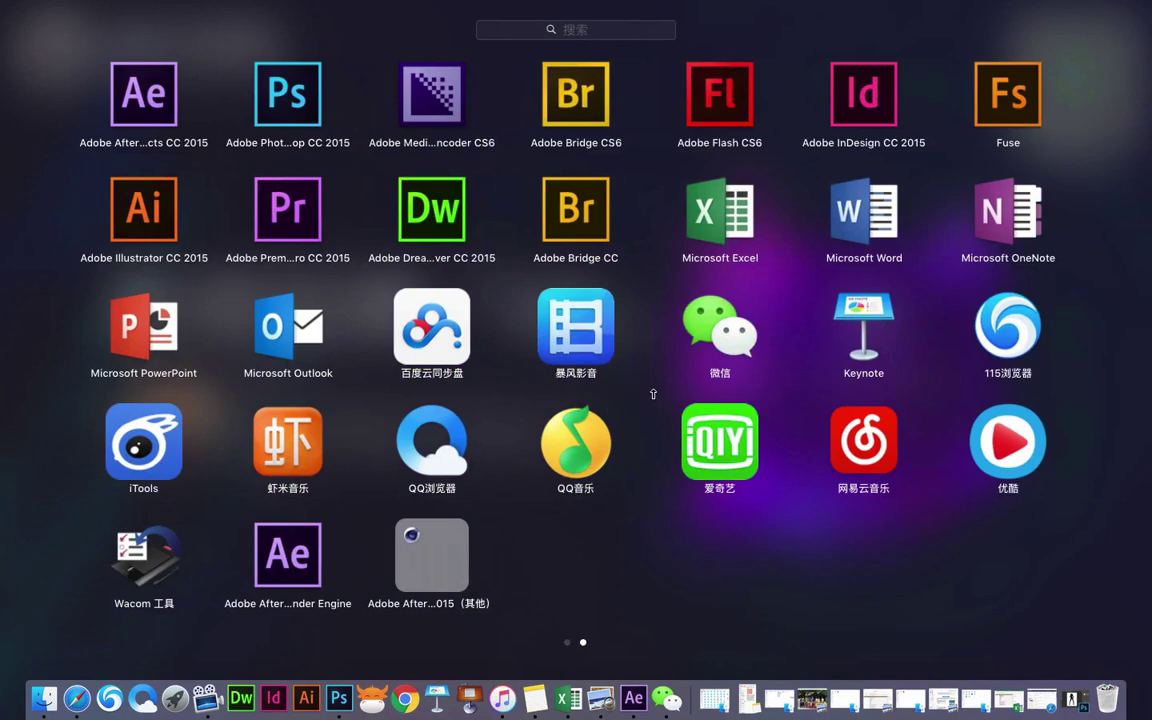
scroll(653, 394, left, 3)
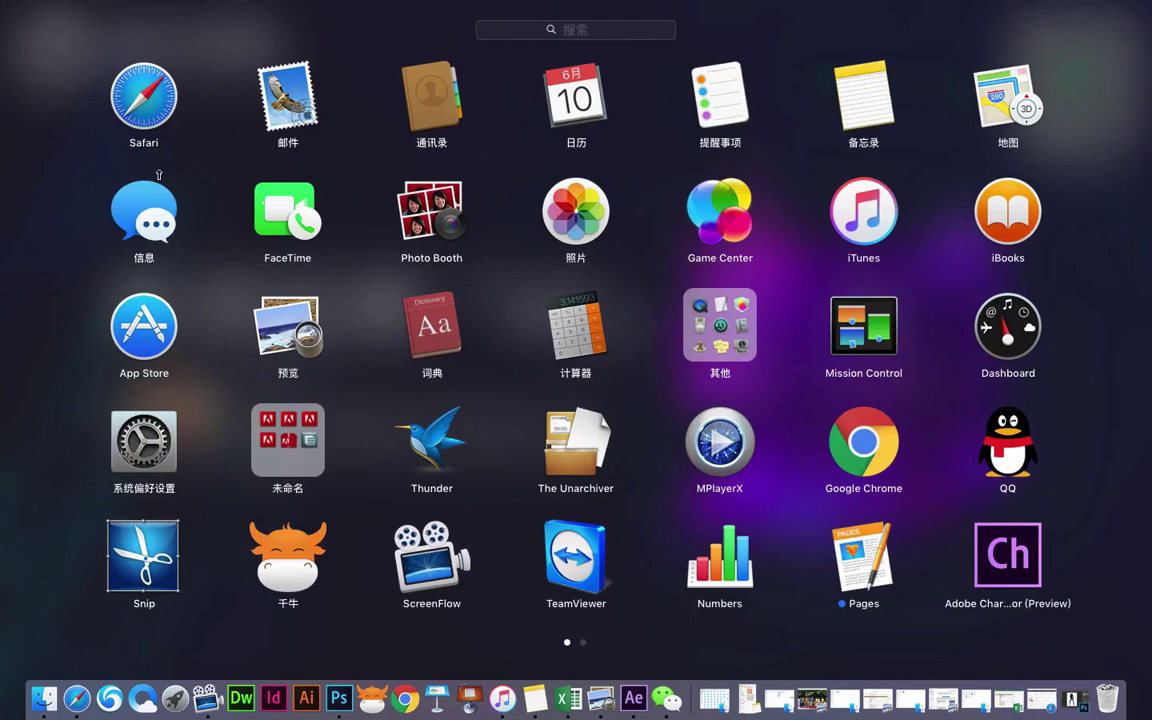
scroll(820, 574, right, 3)
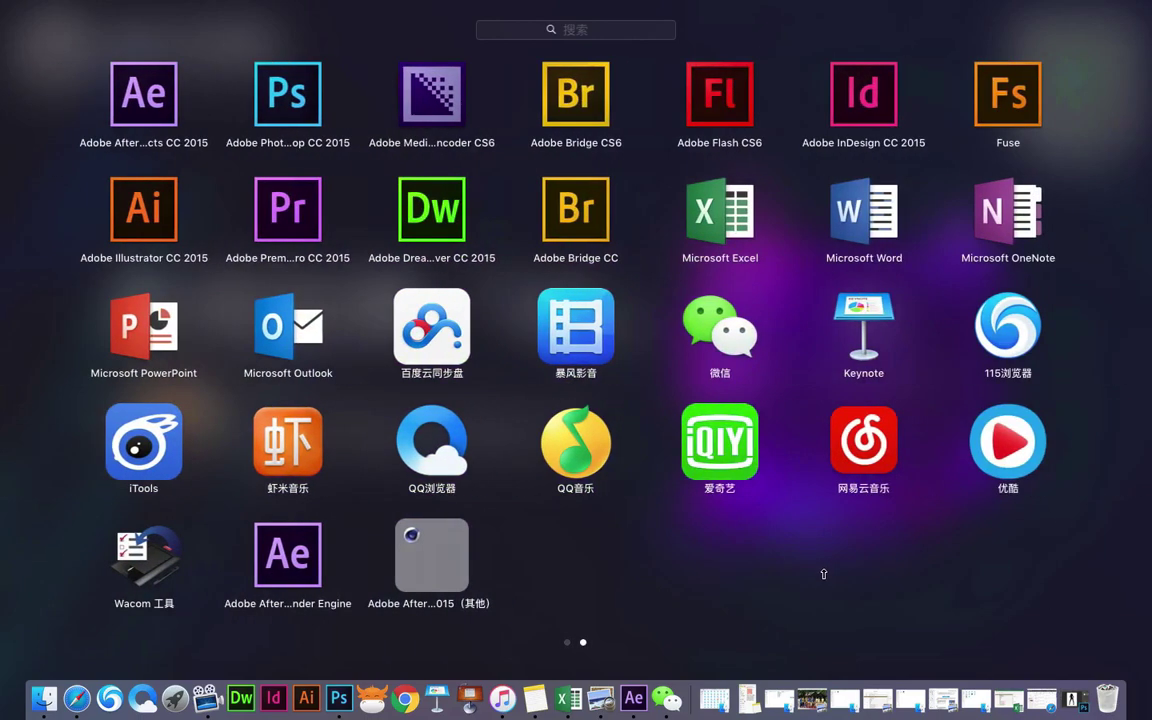
scroll(810, 577, left, 3)
click(745, 340)
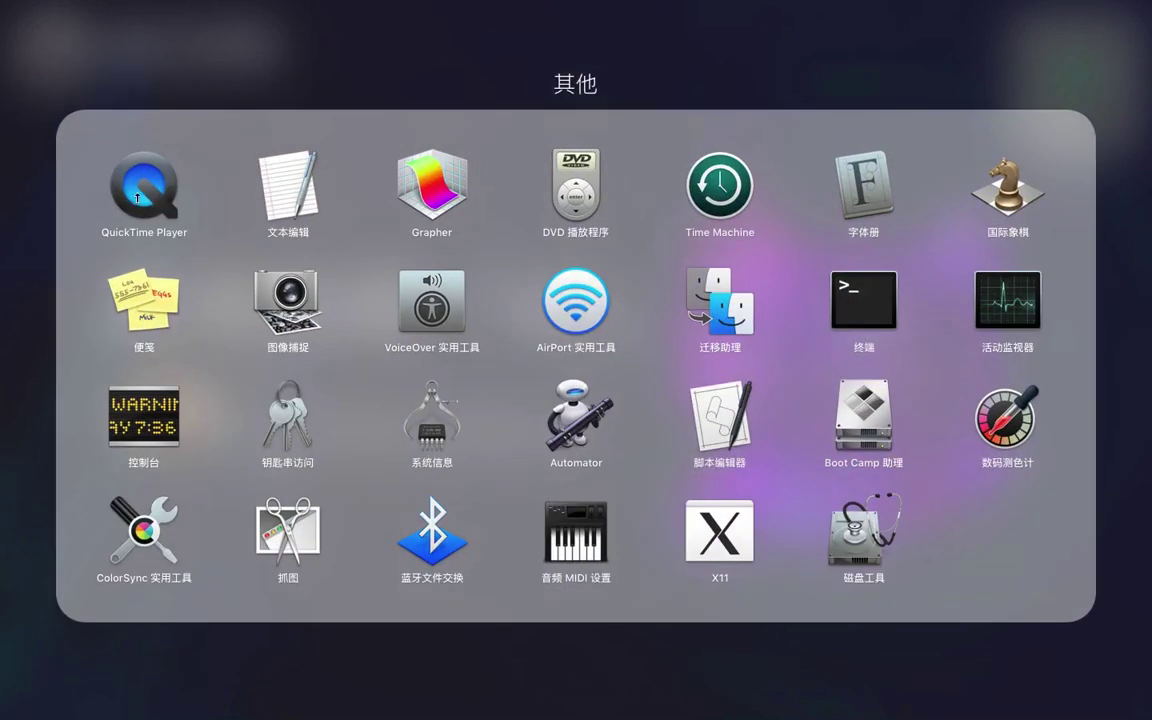
click(495, 48)
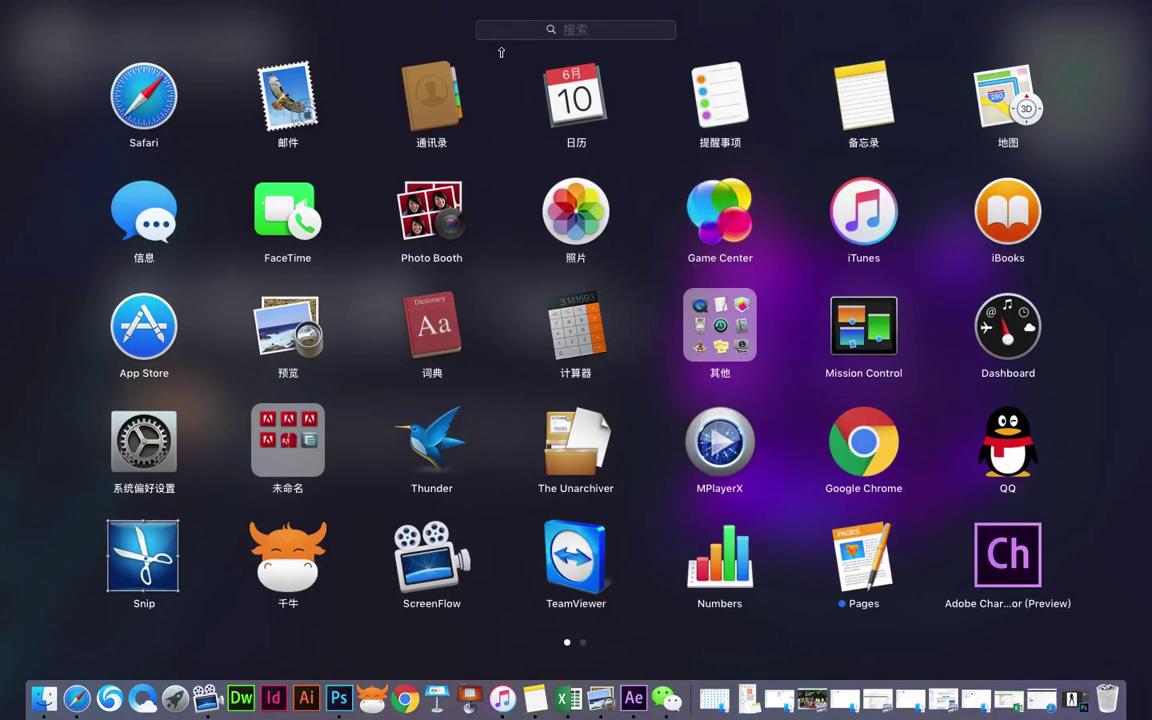
click(503, 74)
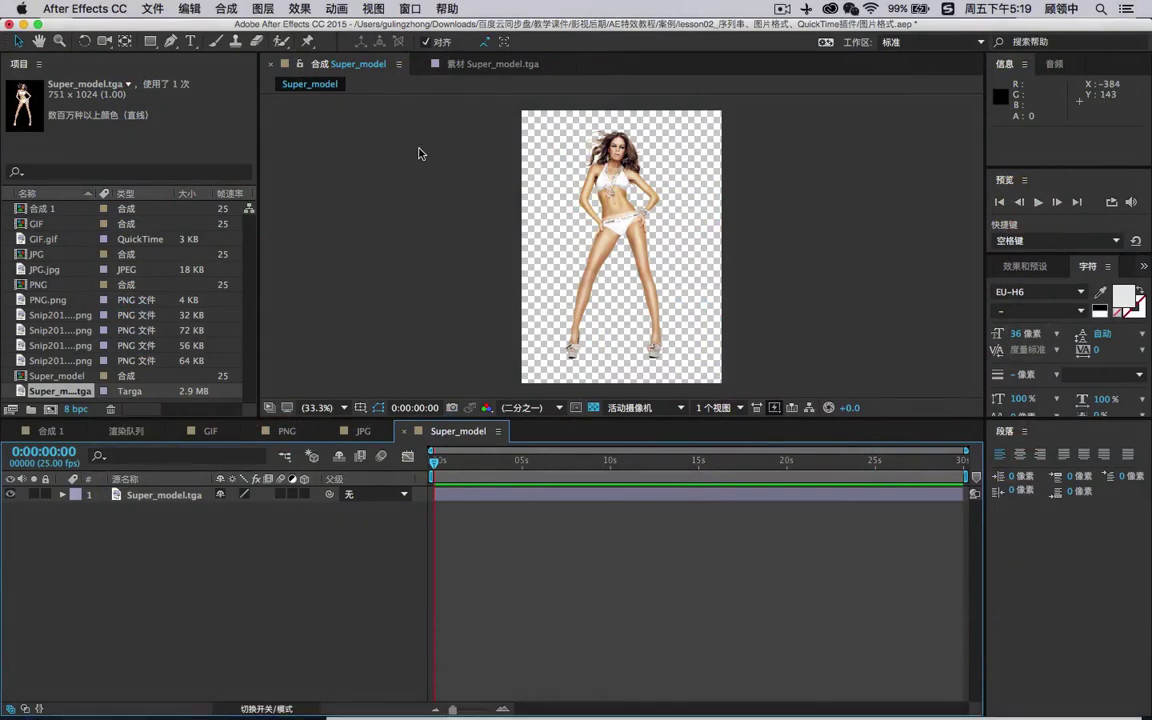
- Switch to Finder and select QuickTimeInstaller_7.69.80.9.exe in the 资料 folder to view its details
click(23, 24)
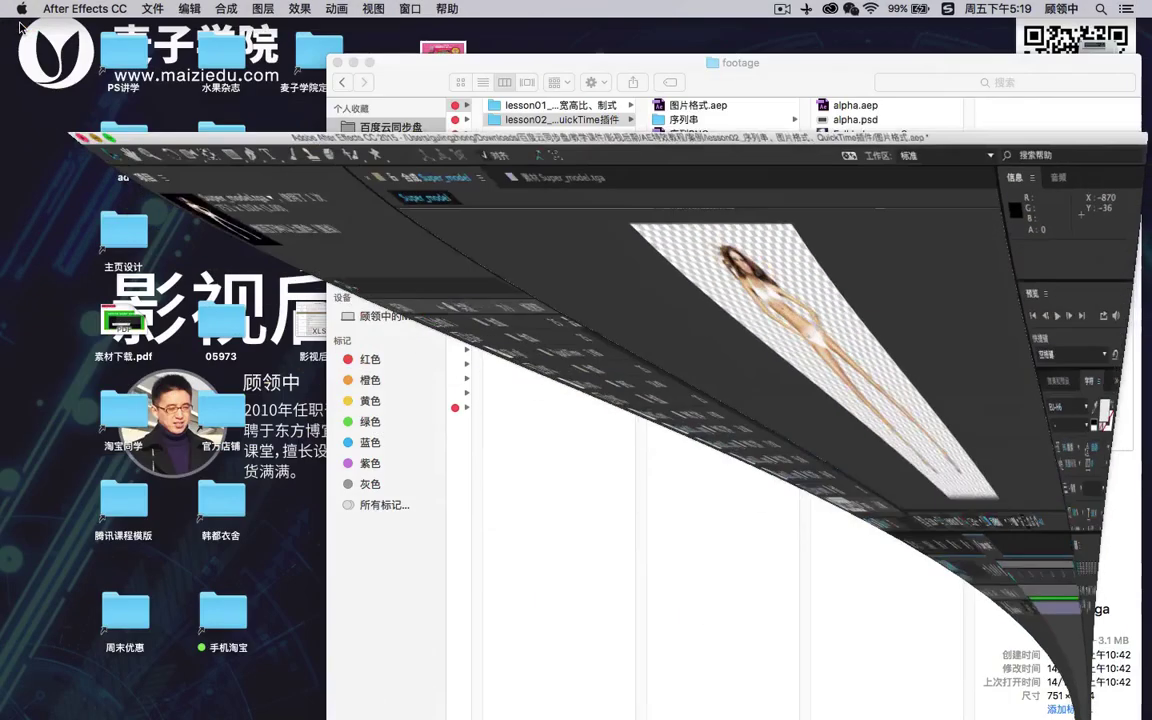
drag(752, 62, 536, 59)
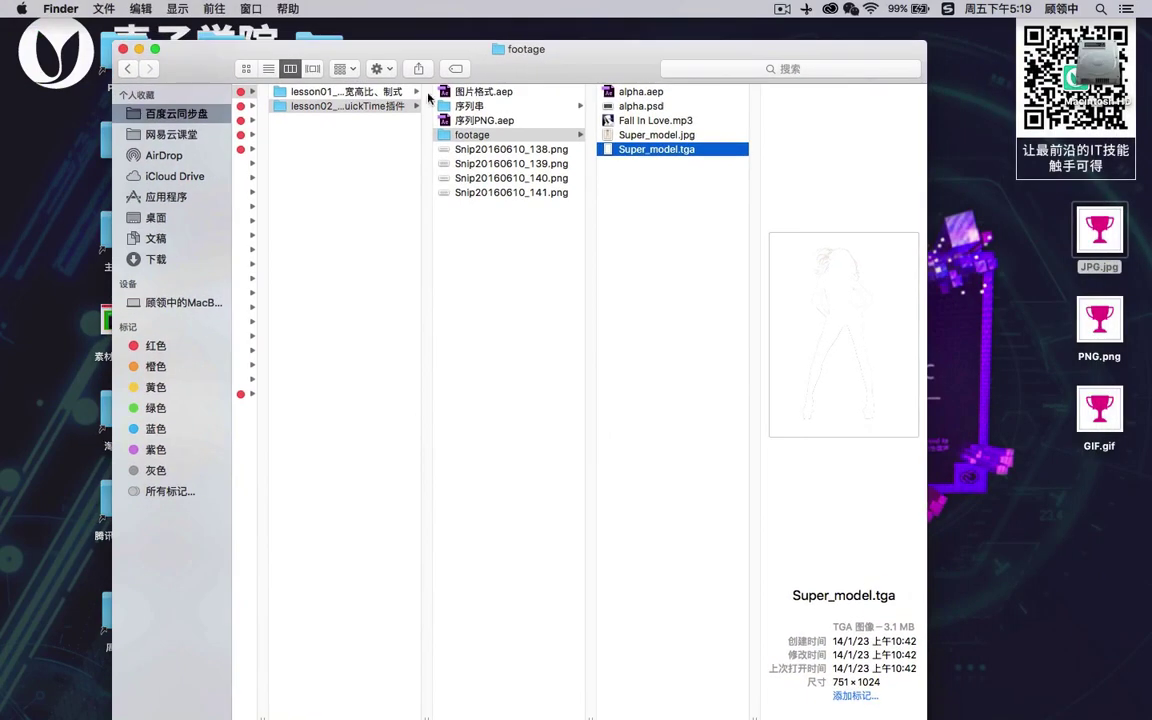
key(Left)
key(Left)
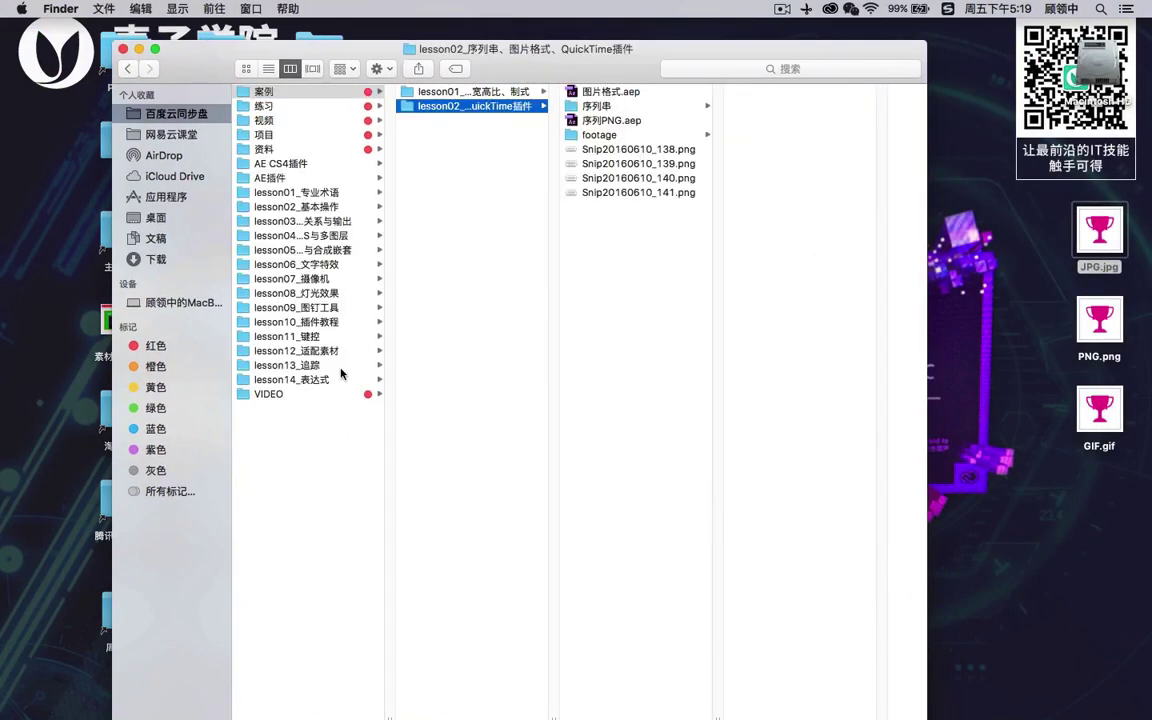
click(314, 150)
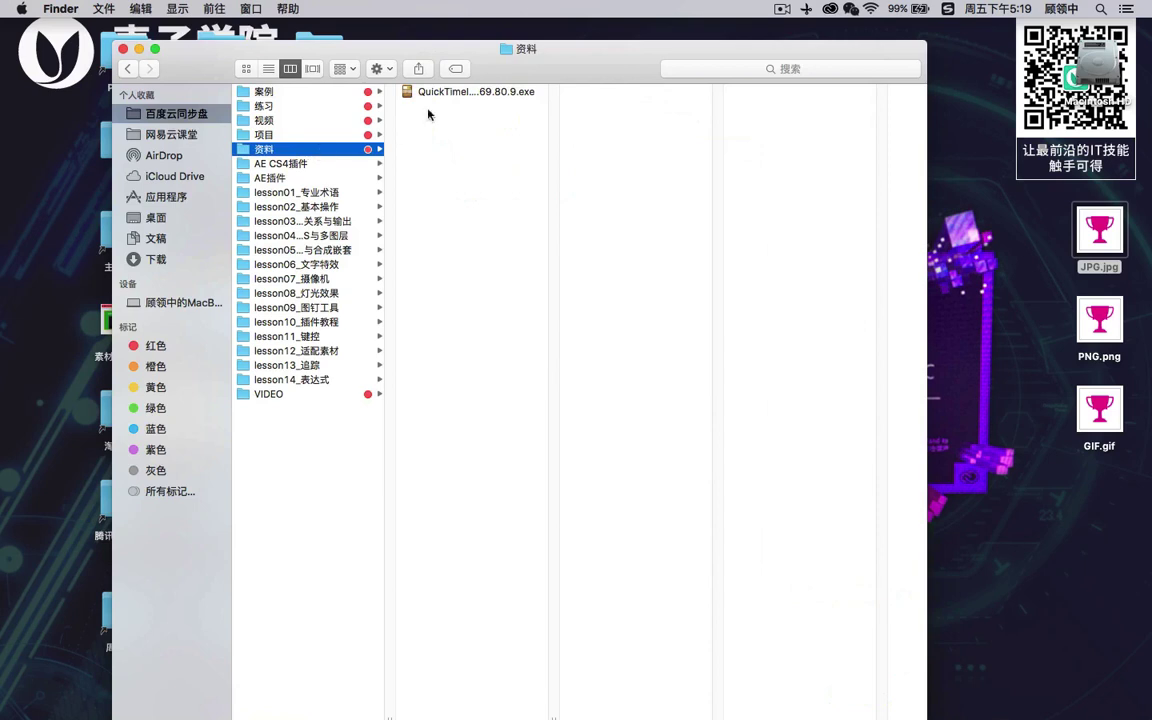
click(458, 93)
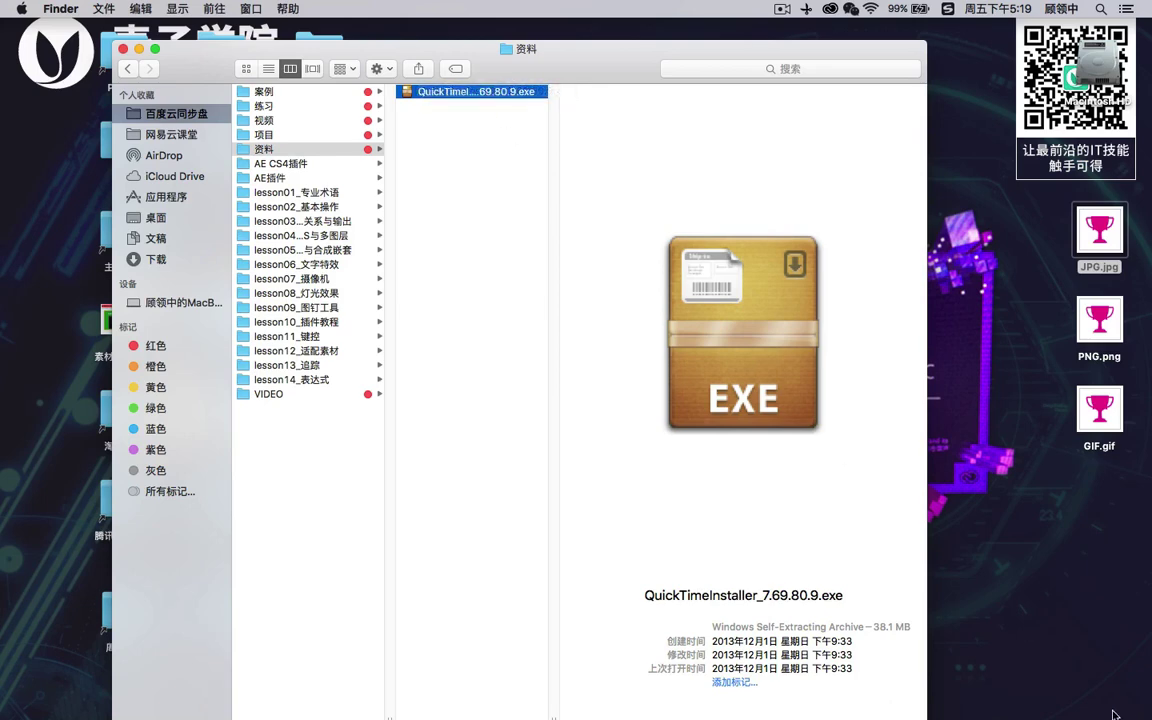
- Switch back to After Effects and look through the 合成 1, 渲染队列, GIF, PNG and JPG timelines in turn
mouse_move(925, 695)
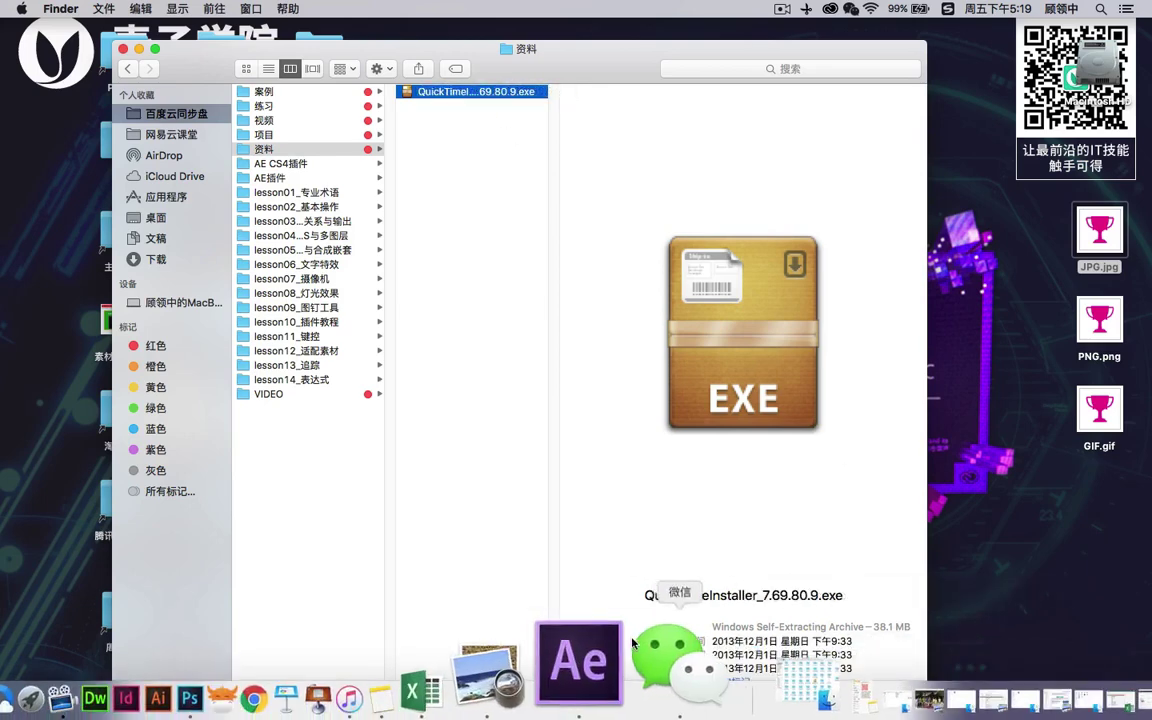
click(600, 660)
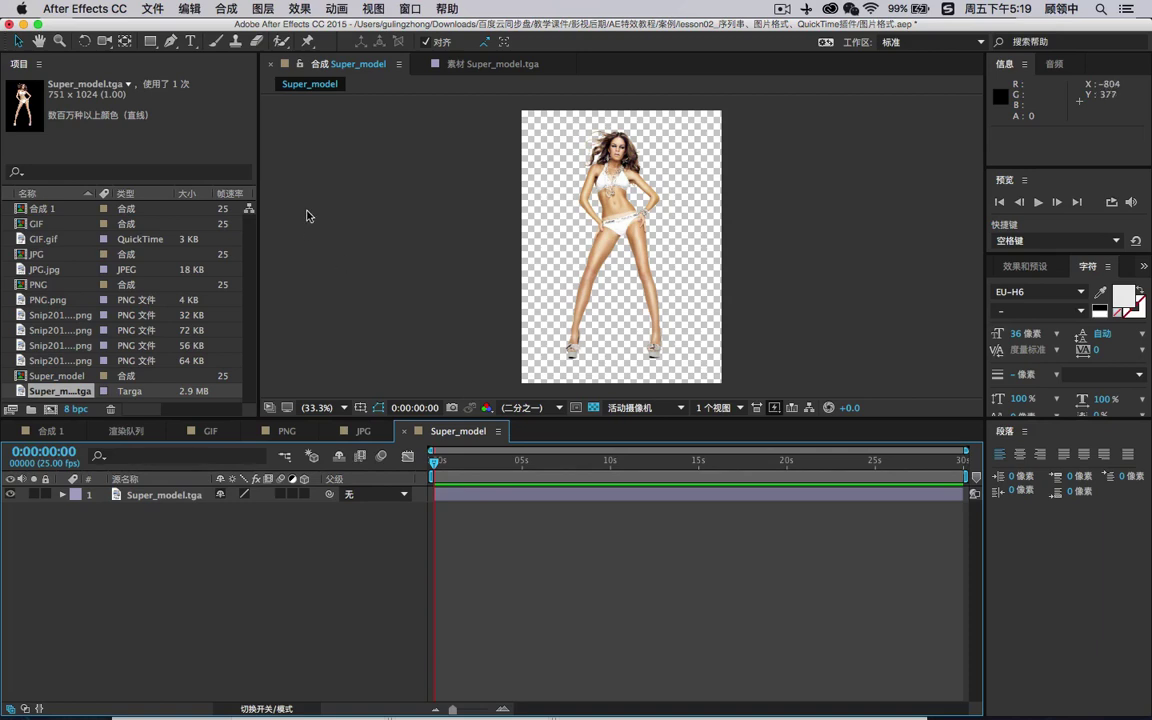
click(55, 431)
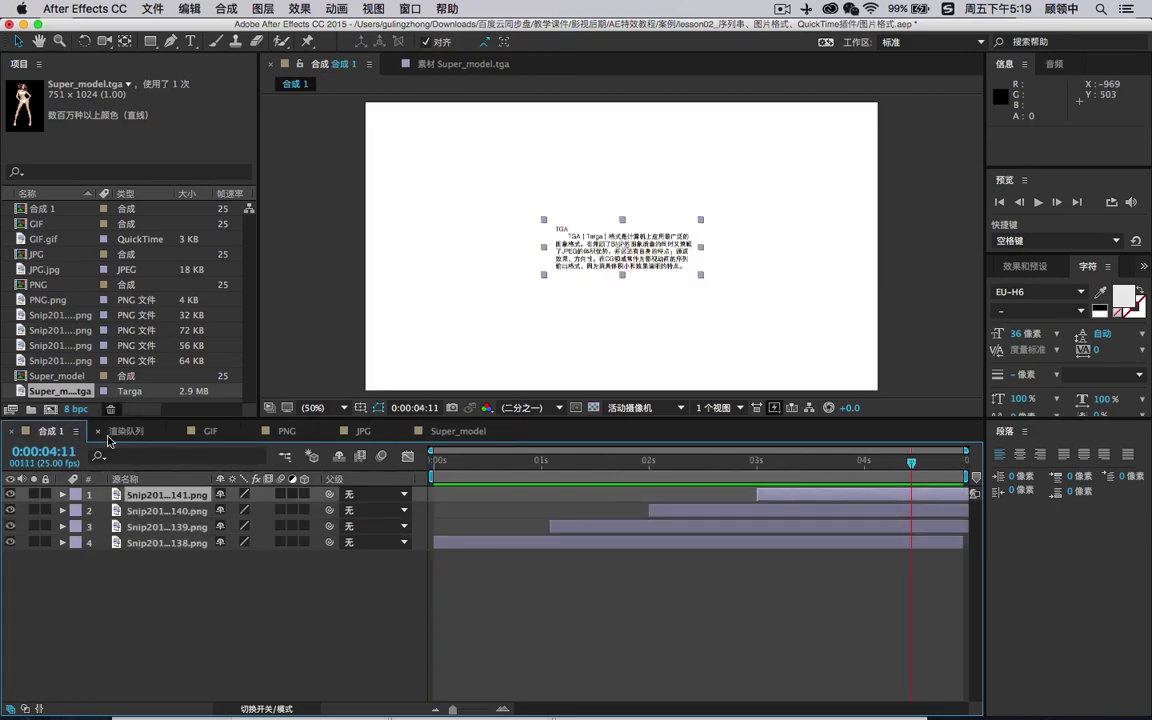
click(128, 432)
click(205, 431)
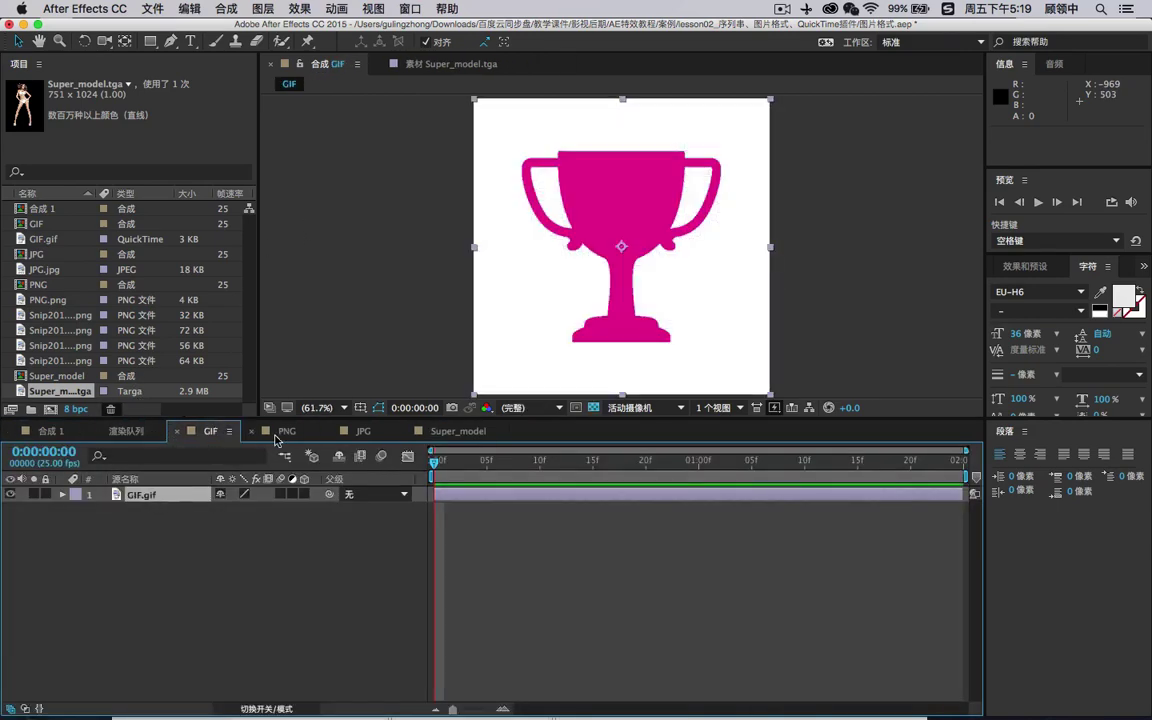
click(285, 431)
click(362, 431)
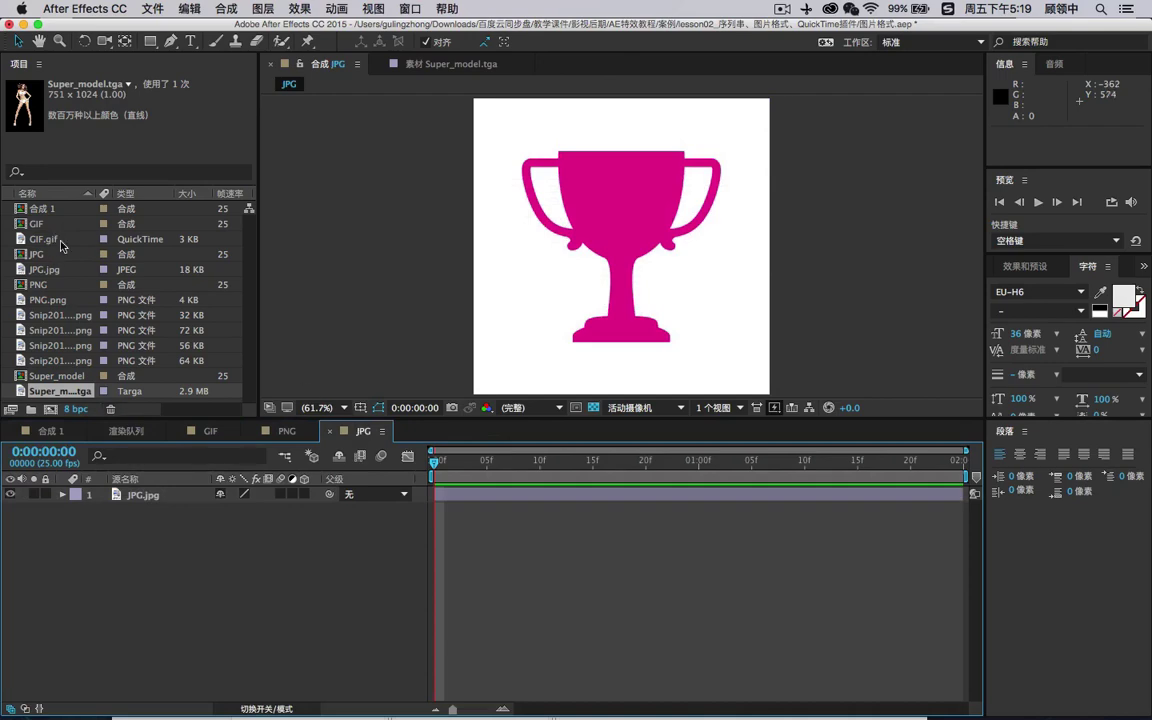
- Import the HORSE[1-10].png image sequence from the 序列串 folder of the lesson02 case files
click(152, 10)
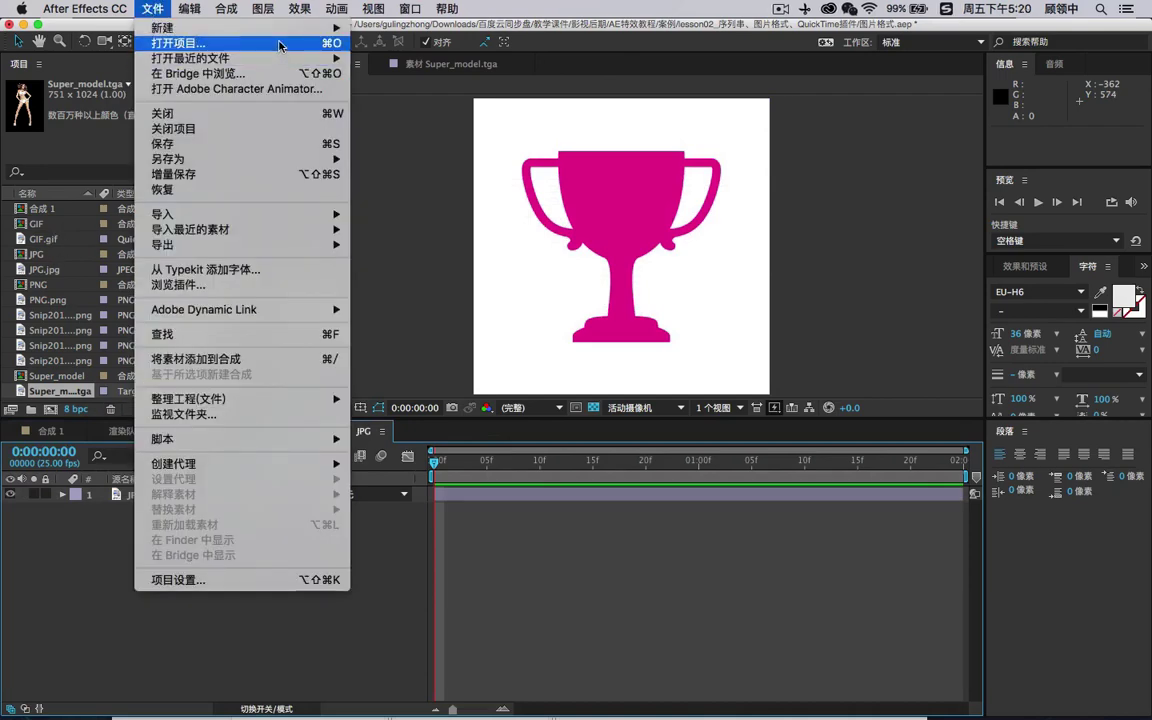
click(69, 291)
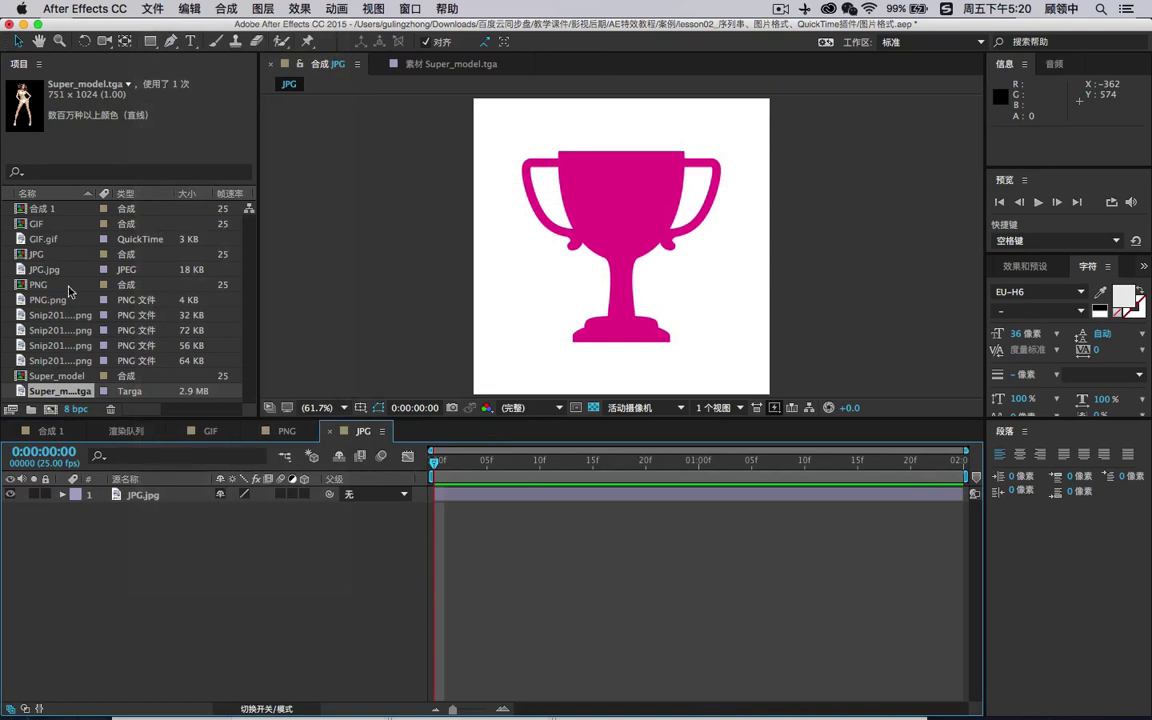
double_click(143, 127)
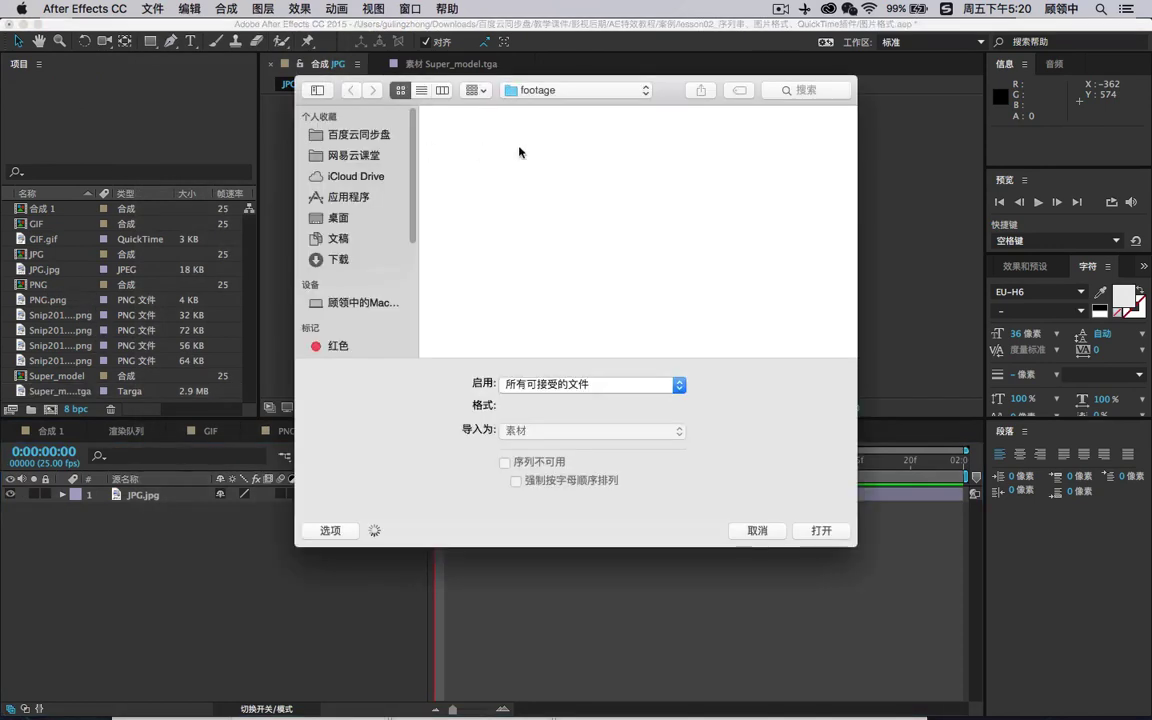
click(580, 92)
click(496, 112)
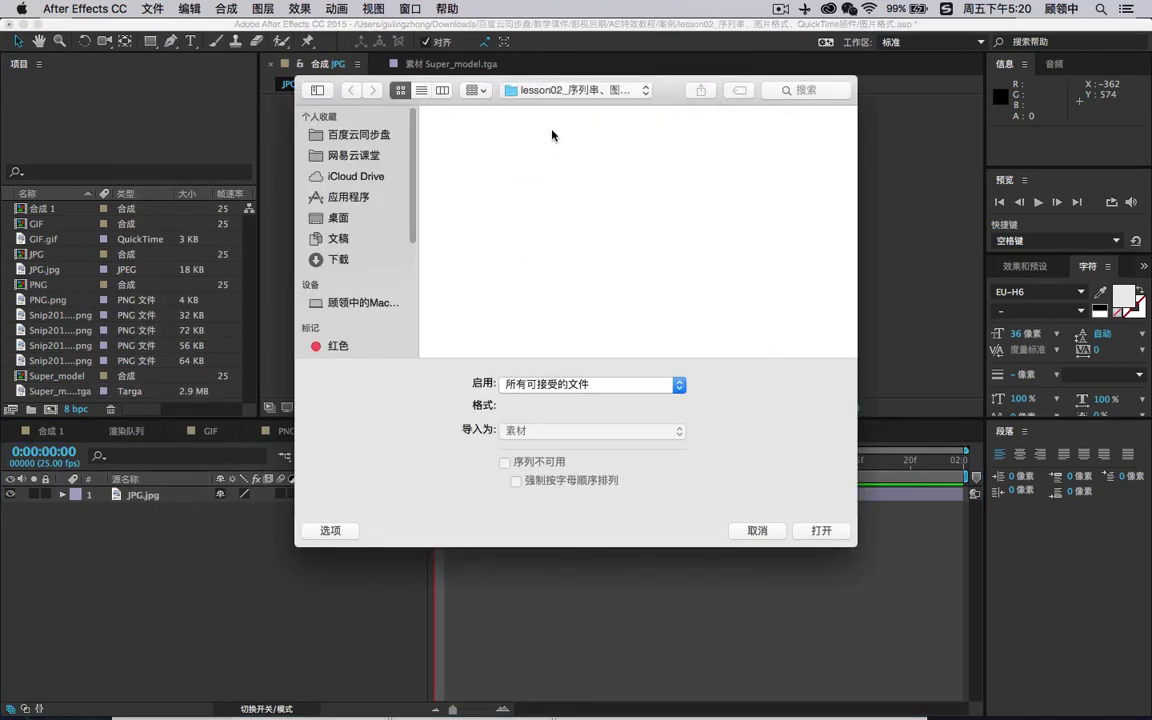
double_click(515, 205)
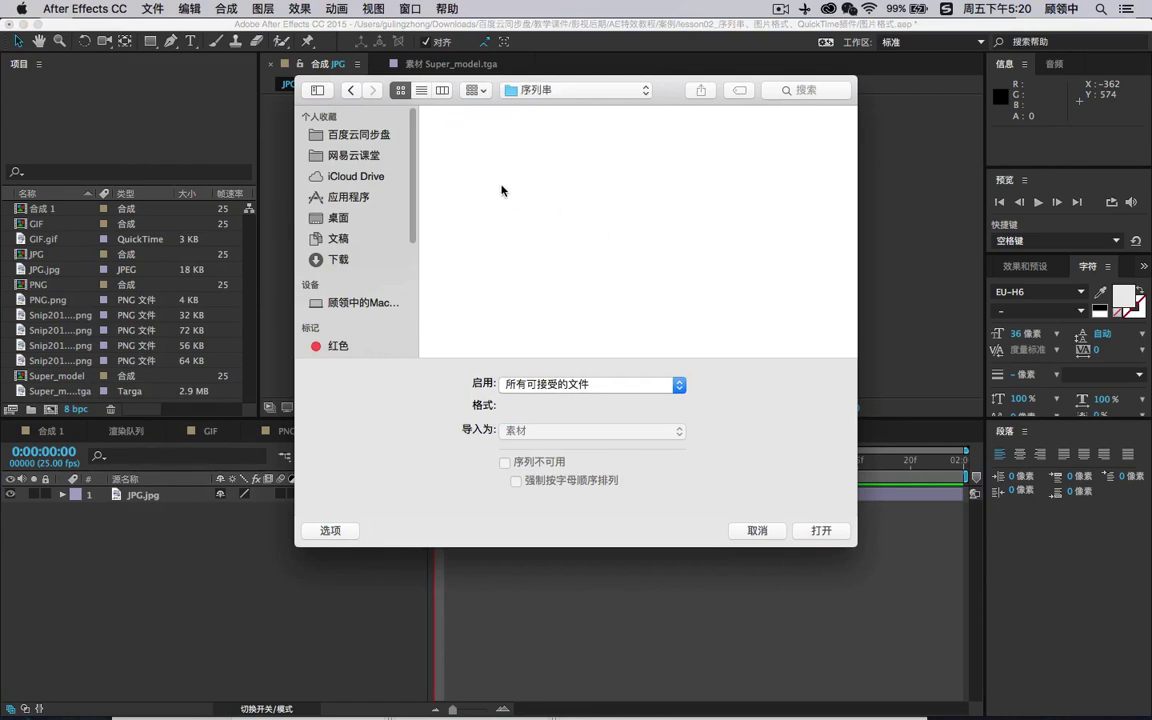
double_click(500, 318)
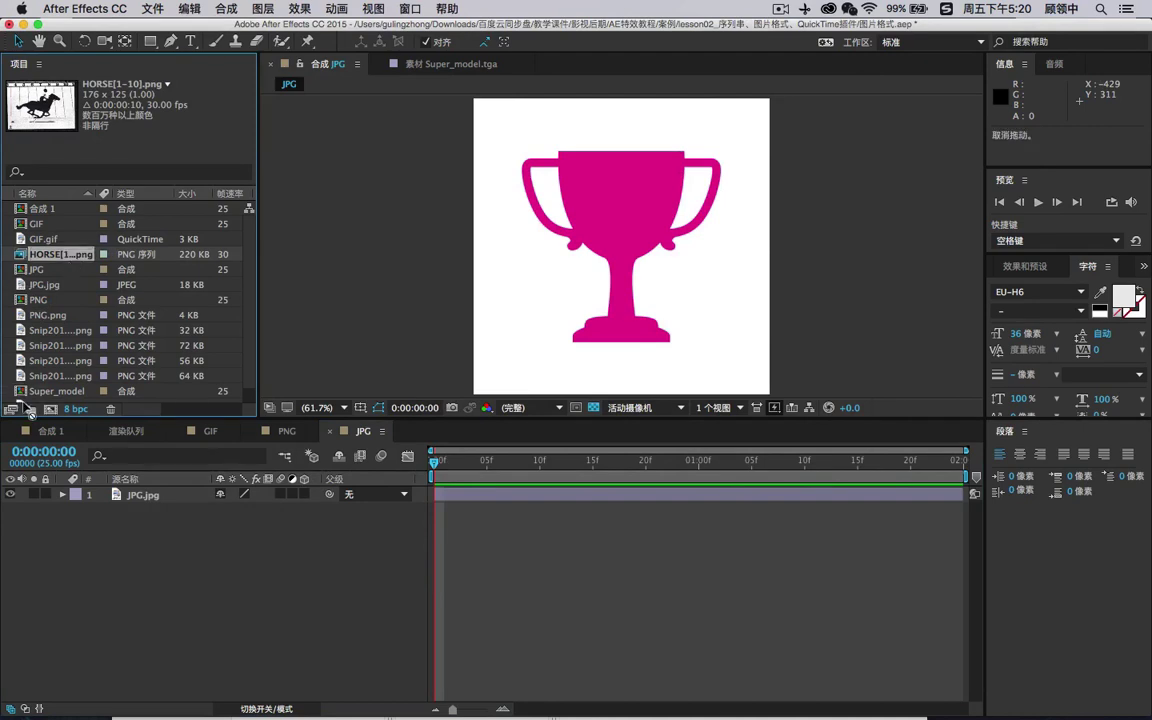
- Create and preview a composition from the HORSE[1-10].png sequence and add it to the render queue
drag(80, 258, 50, 410)
key(space)
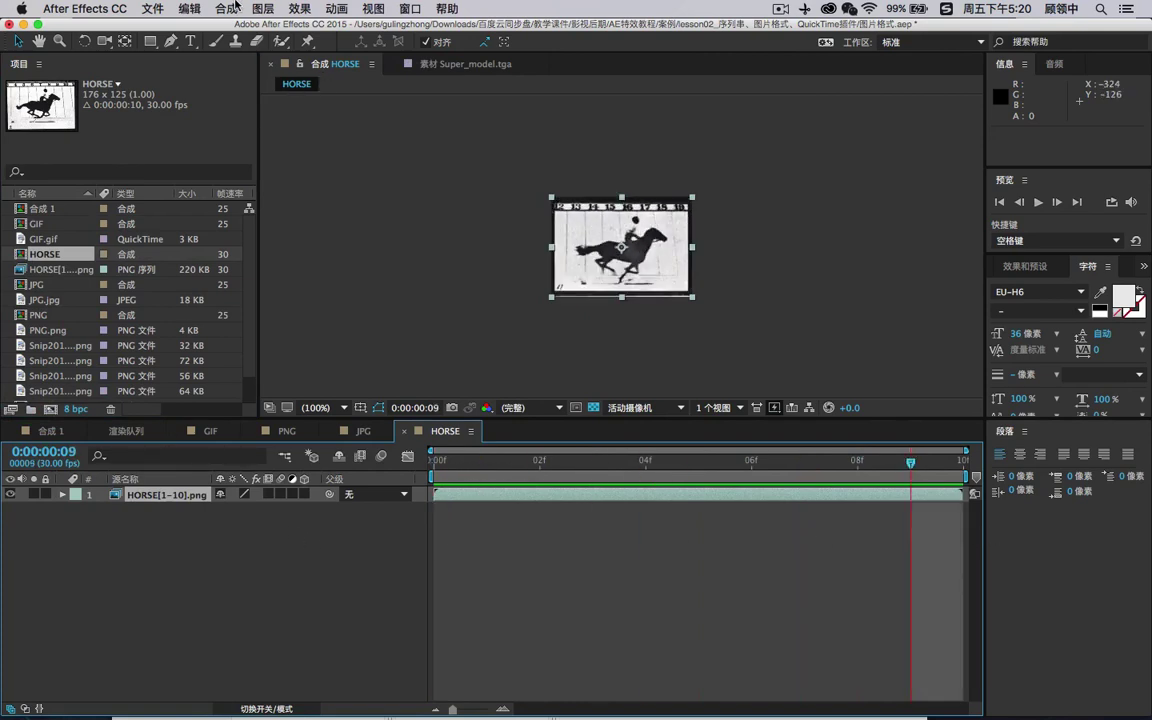
click(236, 7)
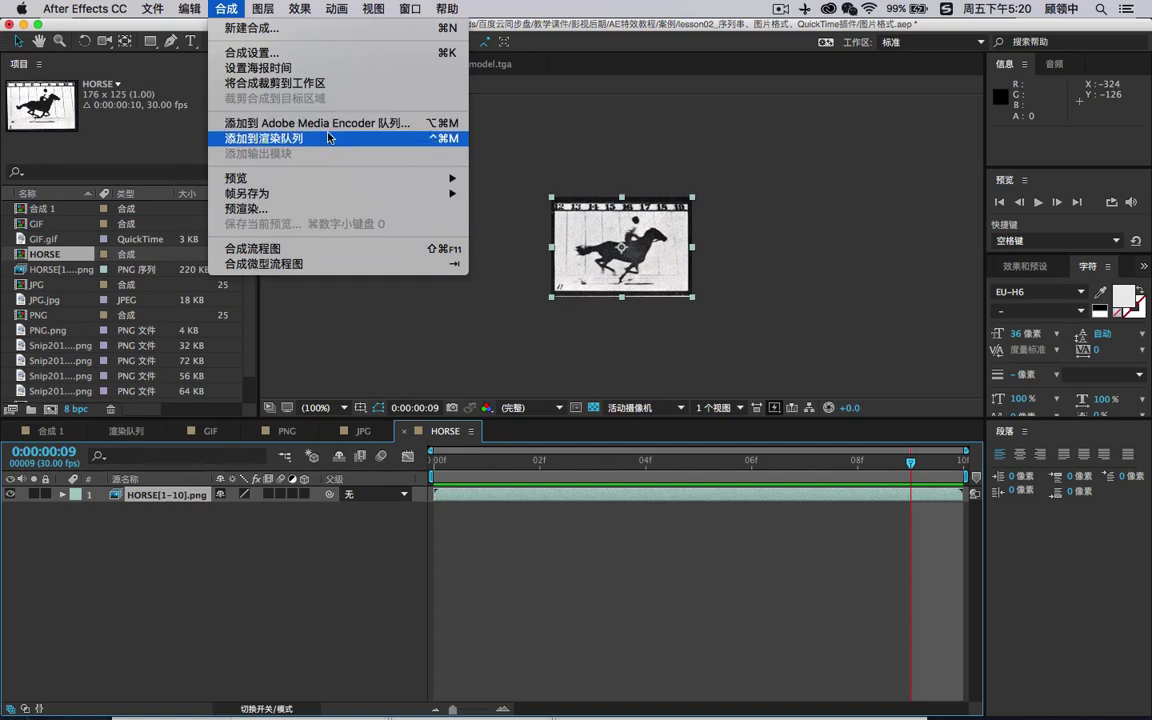
click(328, 138)
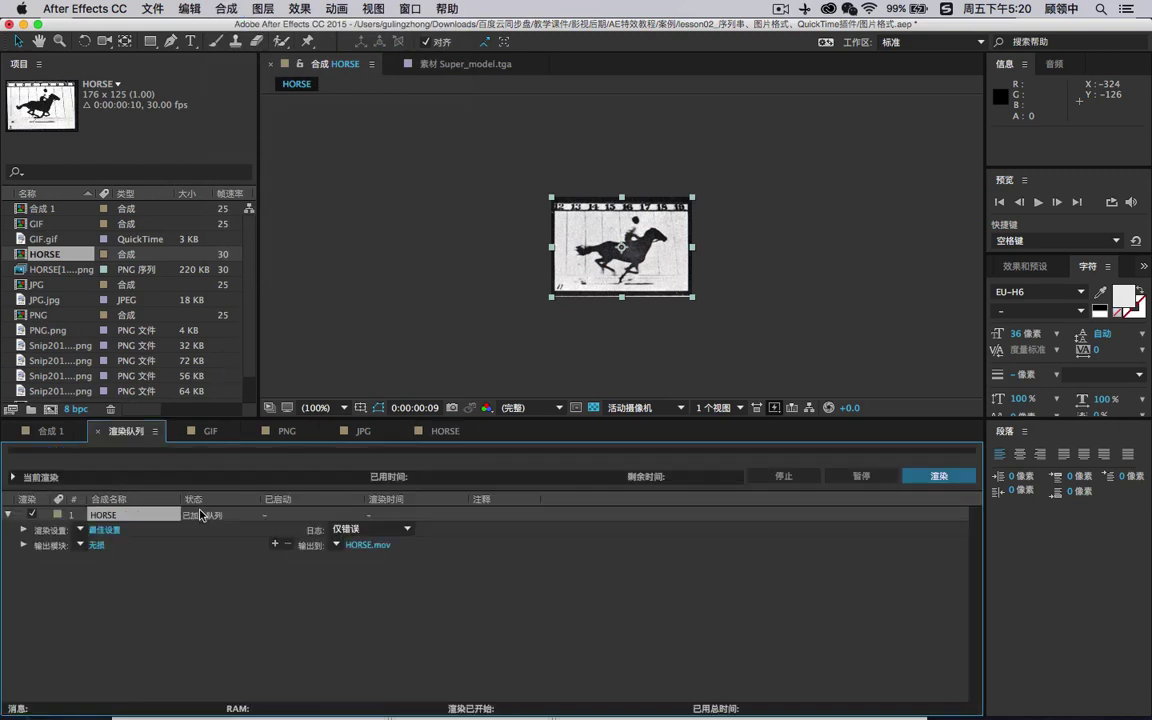
- Review the quality and resolution options in HORSE's render settings, try the 二分之一 resolution and accept the settings
click(104, 532)
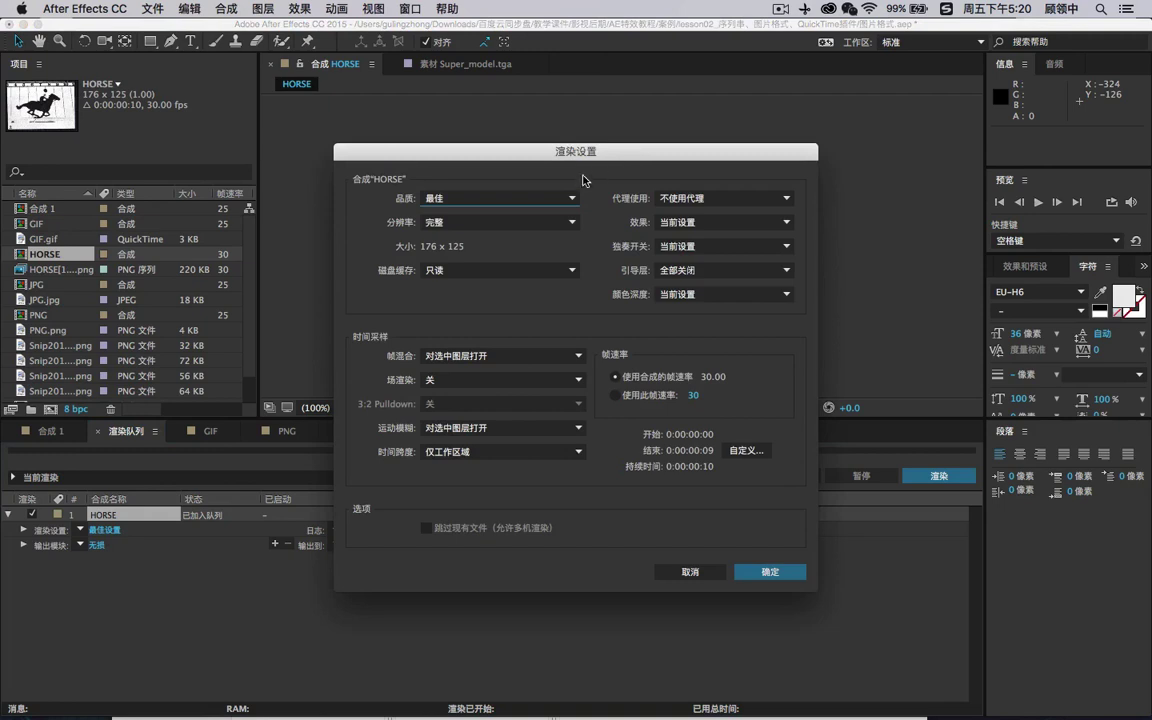
click(558, 198)
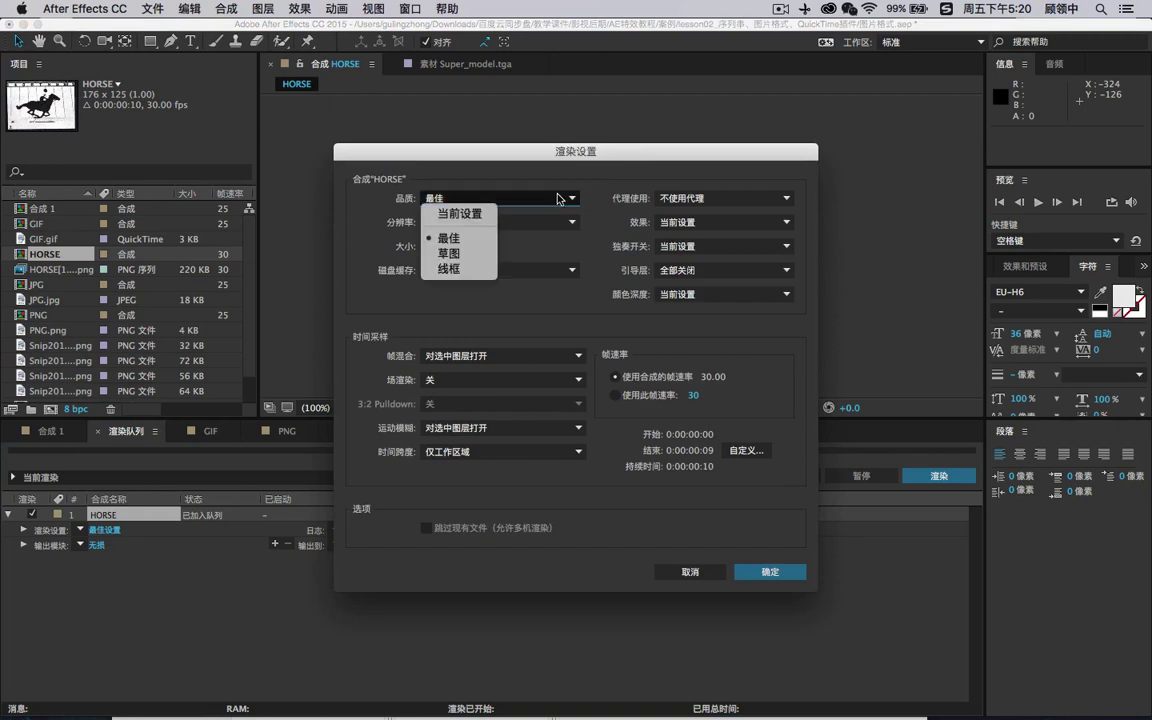
click(548, 224)
click(541, 224)
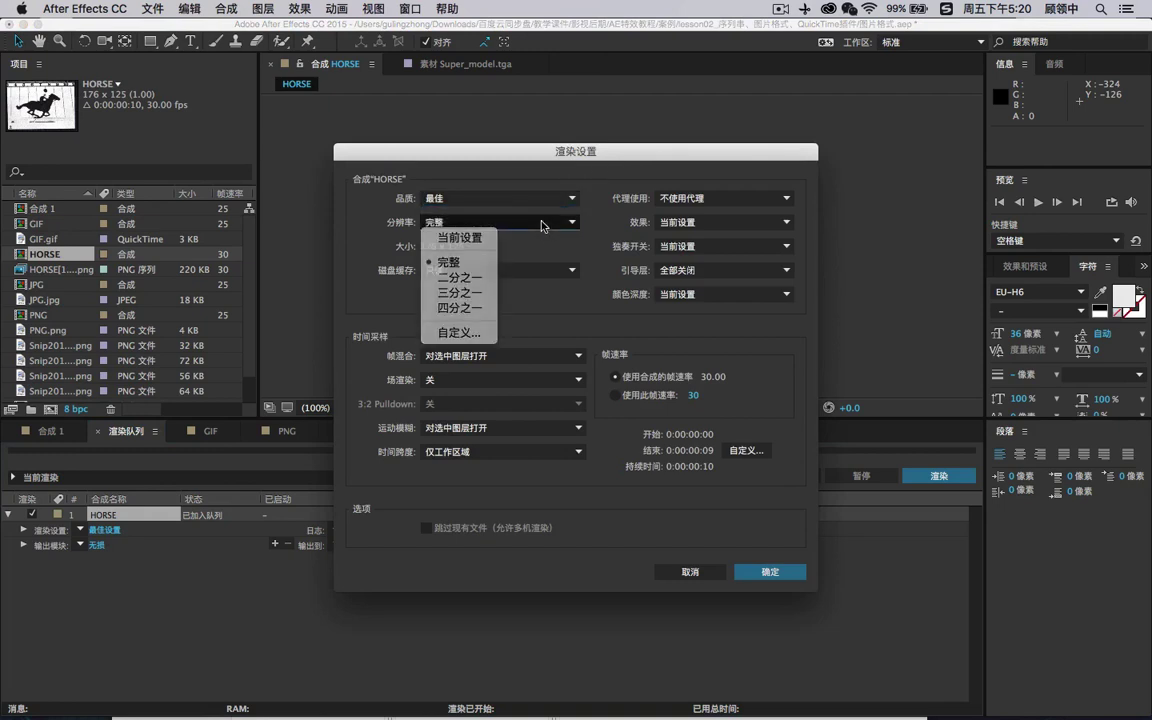
click(541, 224)
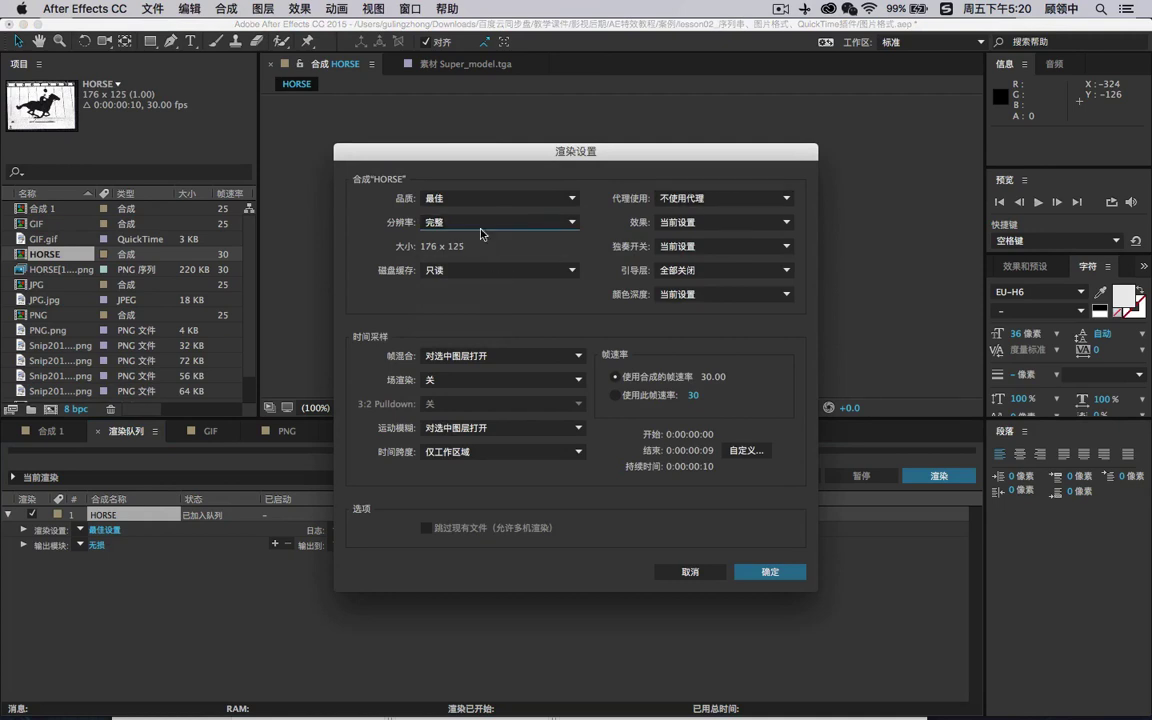
click(461, 224)
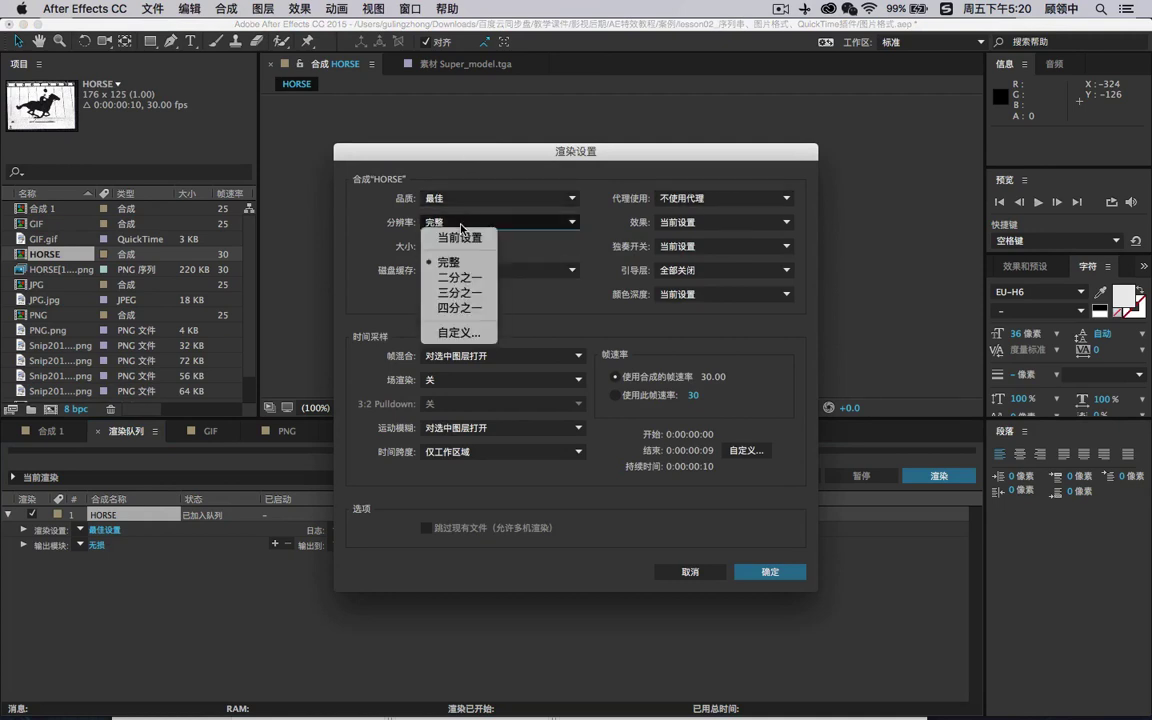
click(458, 277)
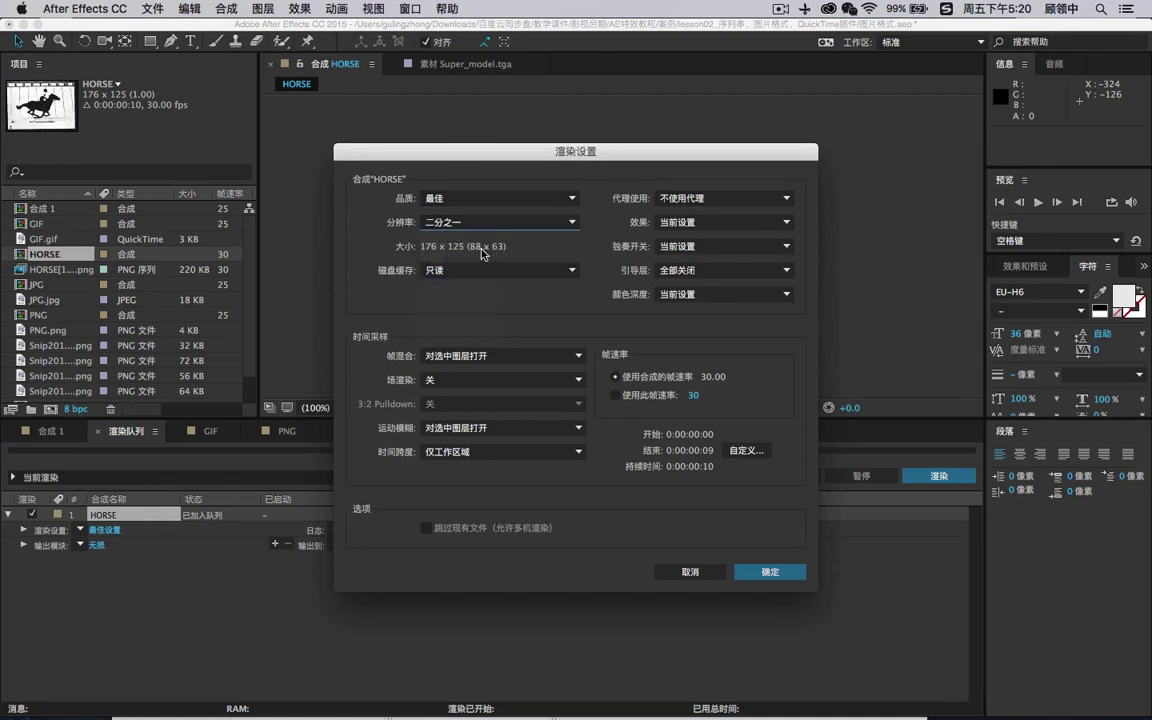
click(488, 223)
click(565, 308)
click(785, 572)
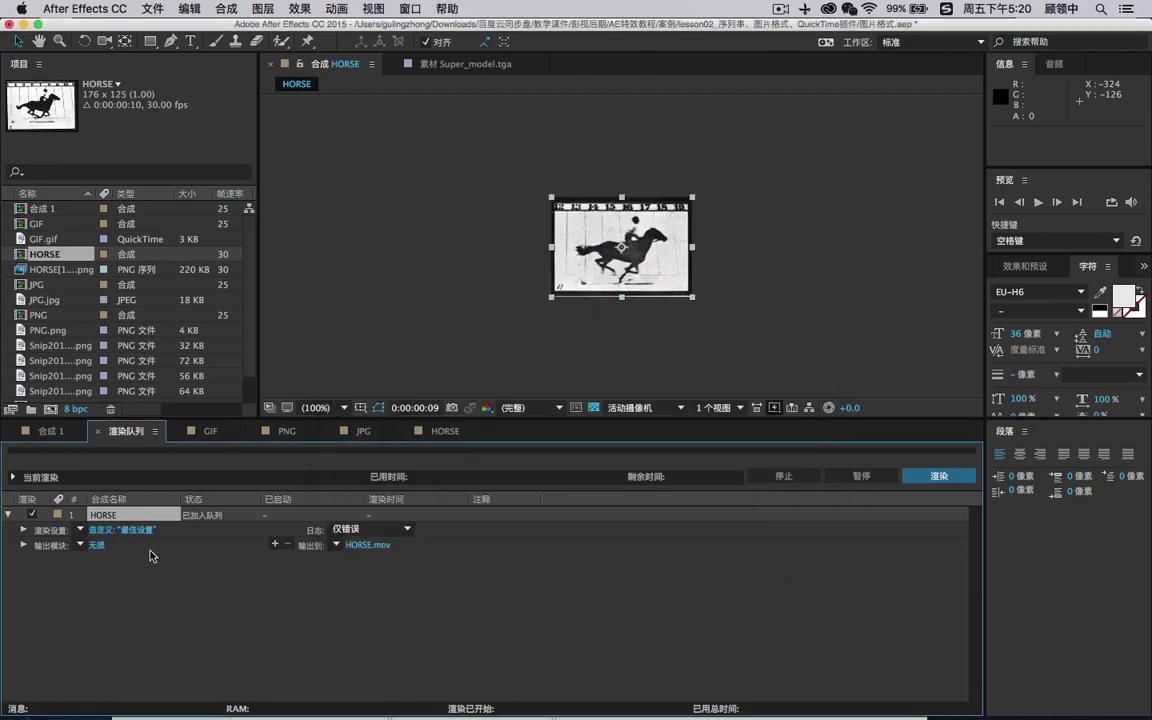
- Set HORSE's output module to the QuickTime format with the H.264 video codec
click(96, 545)
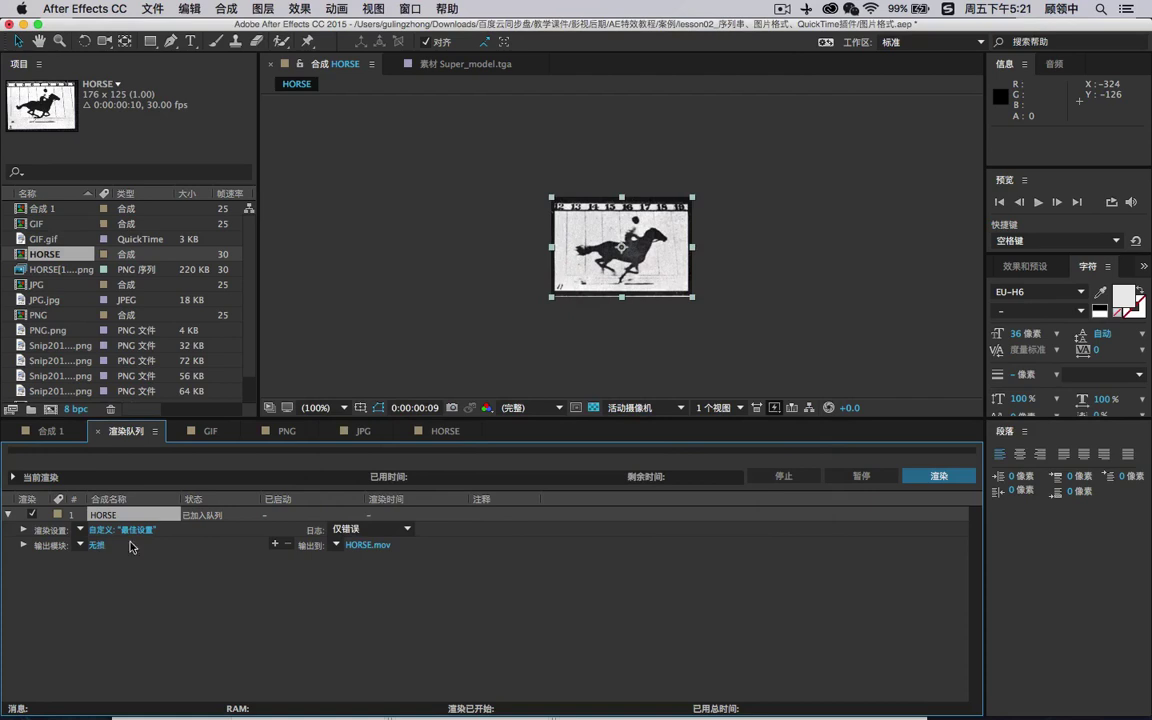
click(522, 180)
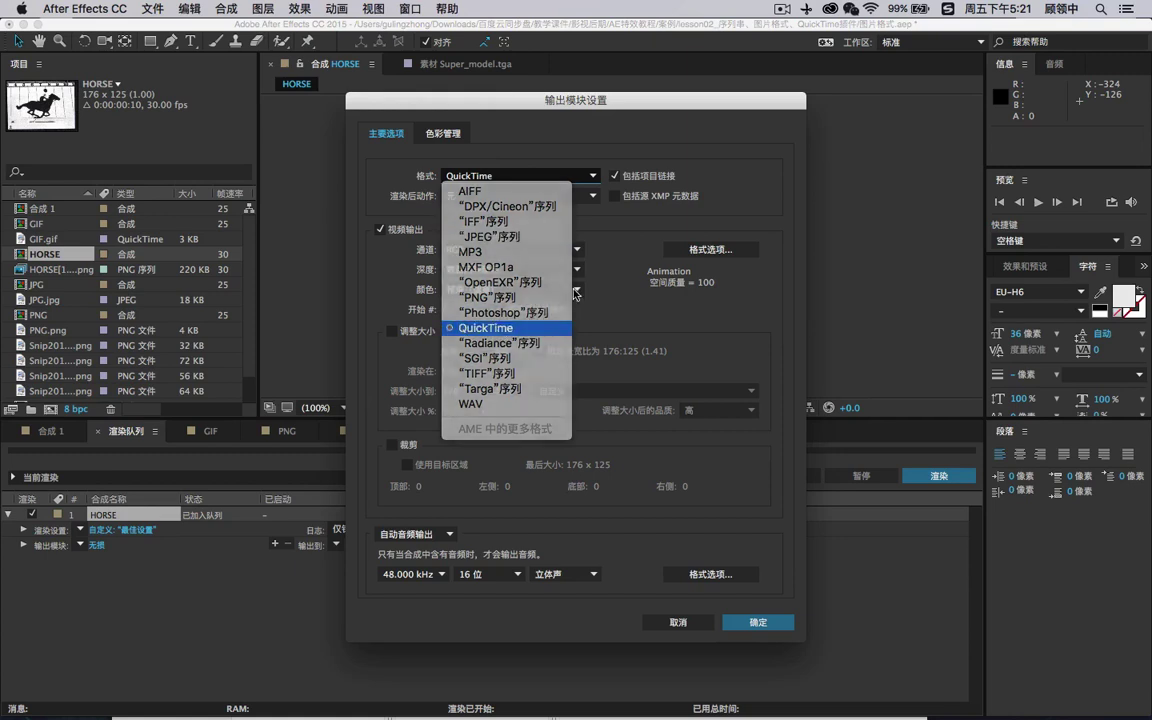
click(498, 333)
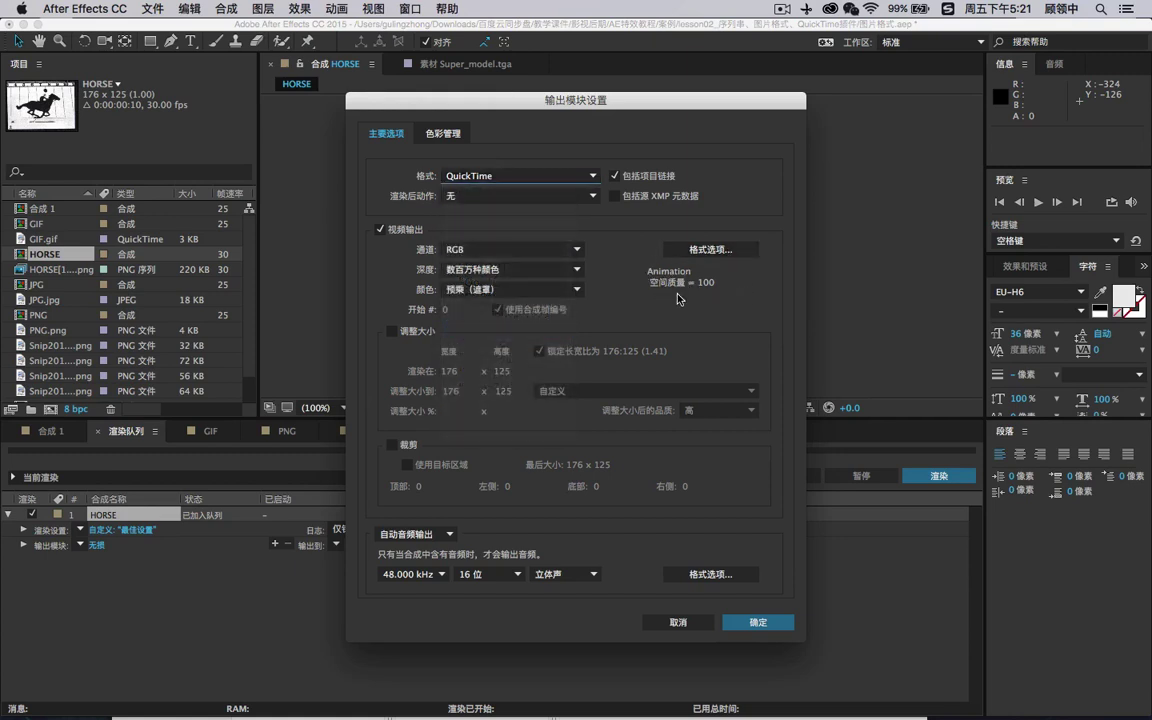
click(729, 252)
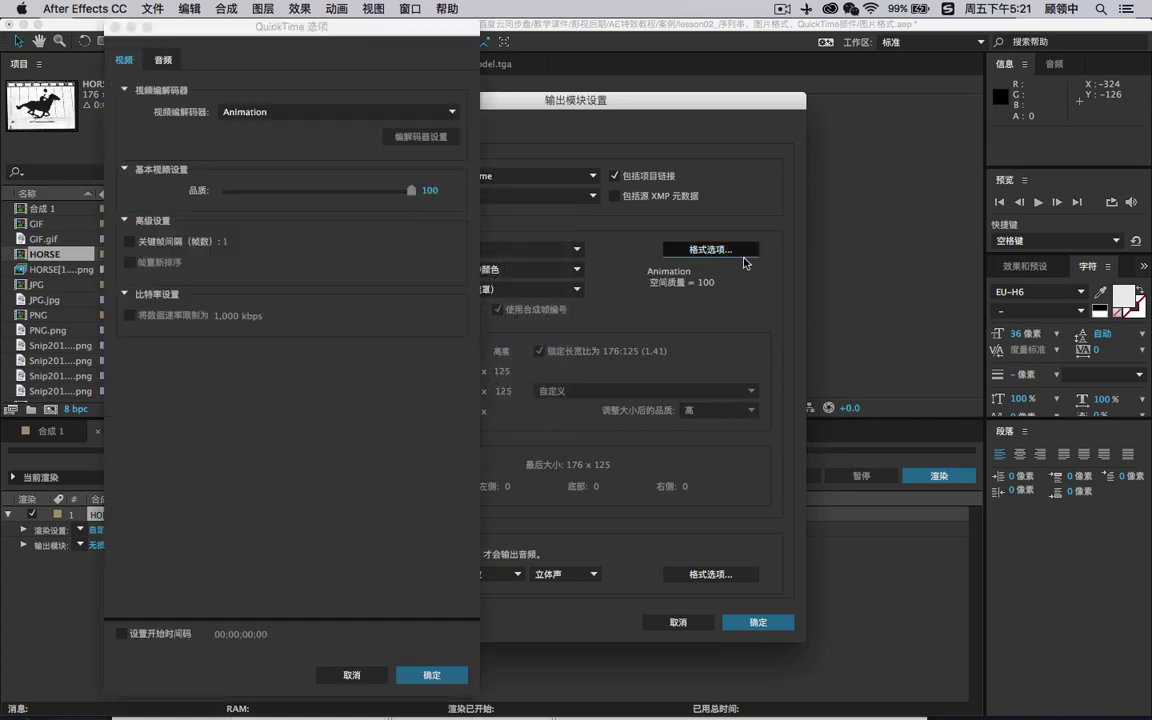
click(273, 113)
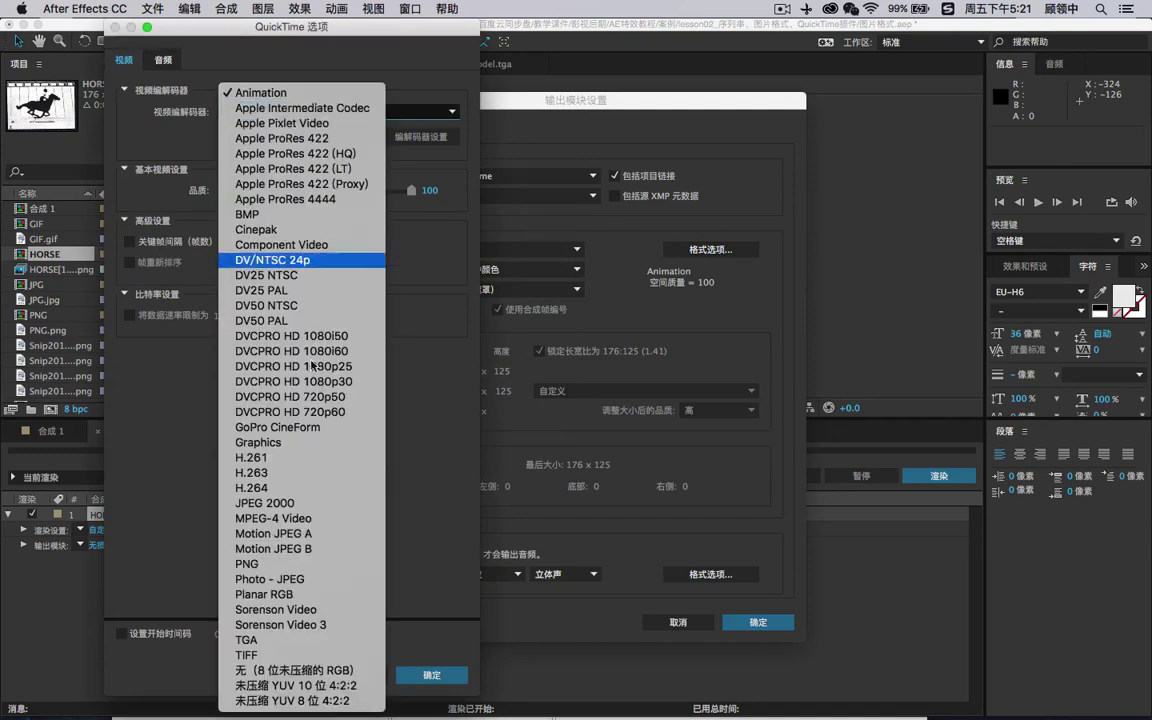
click(305, 488)
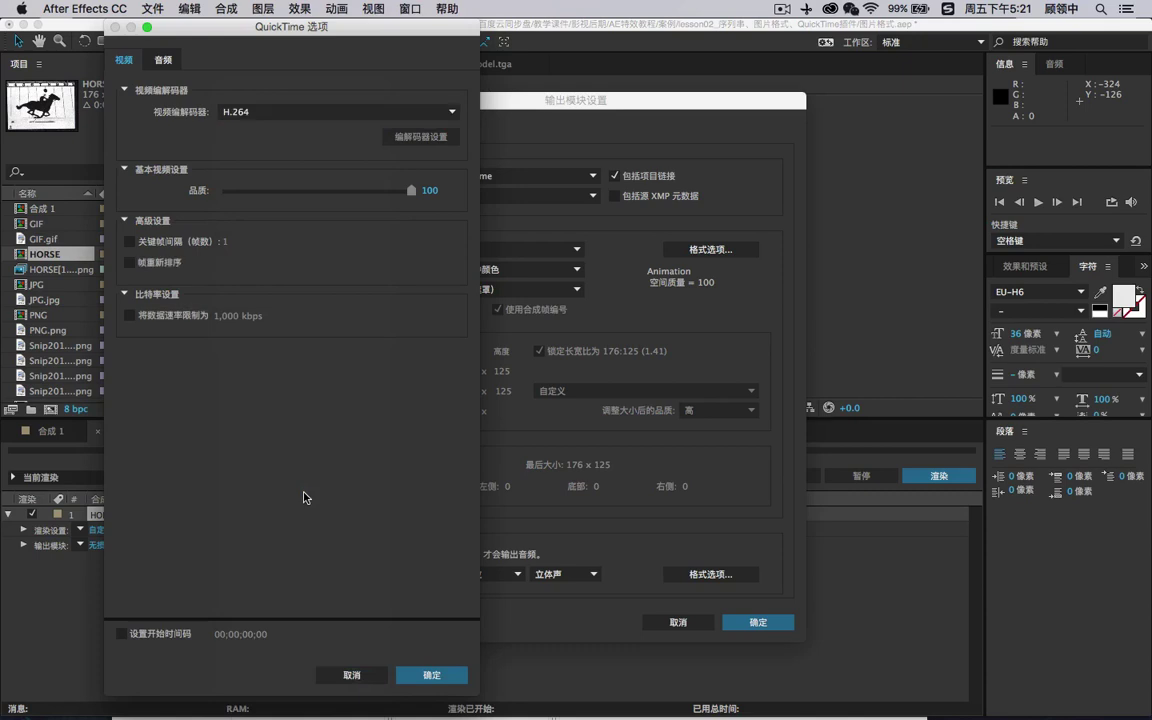
drag(258, 27, 530, 7)
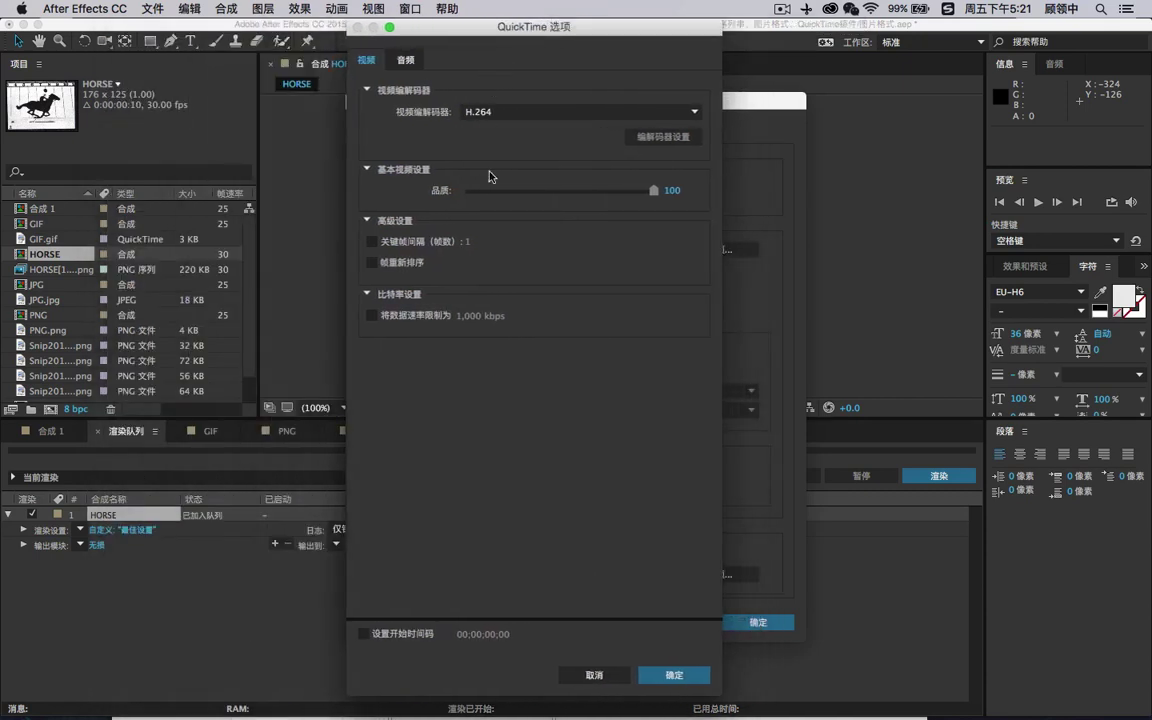
click(650, 675)
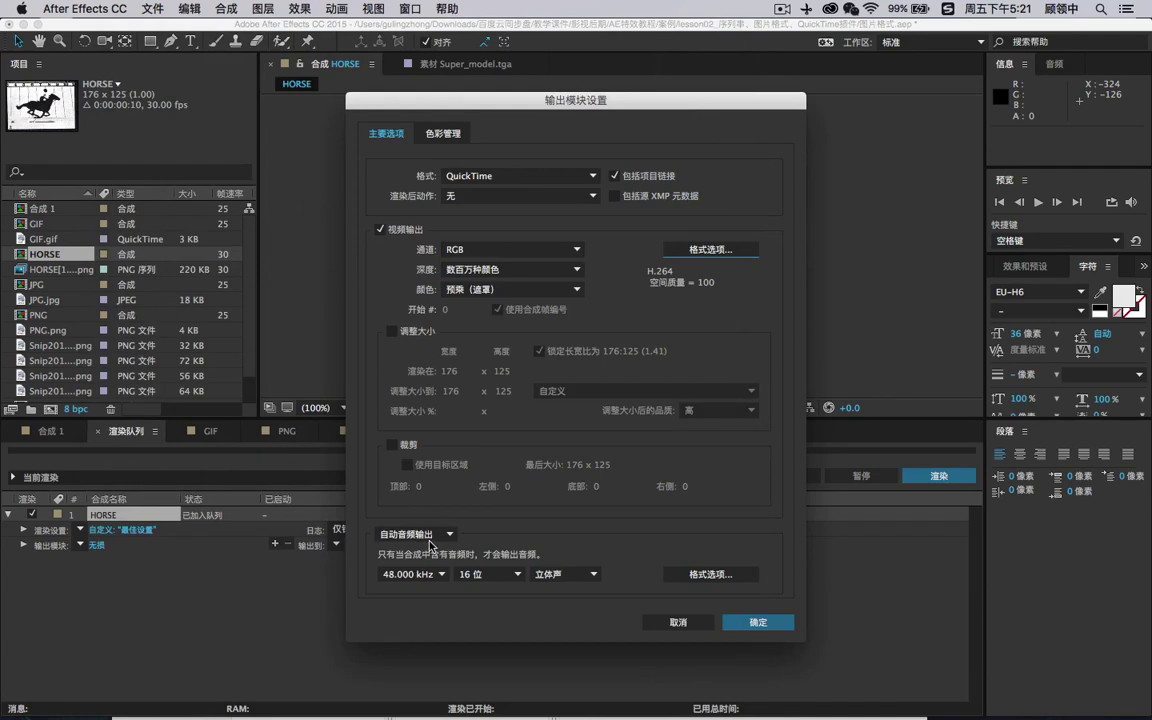
click(757, 623)
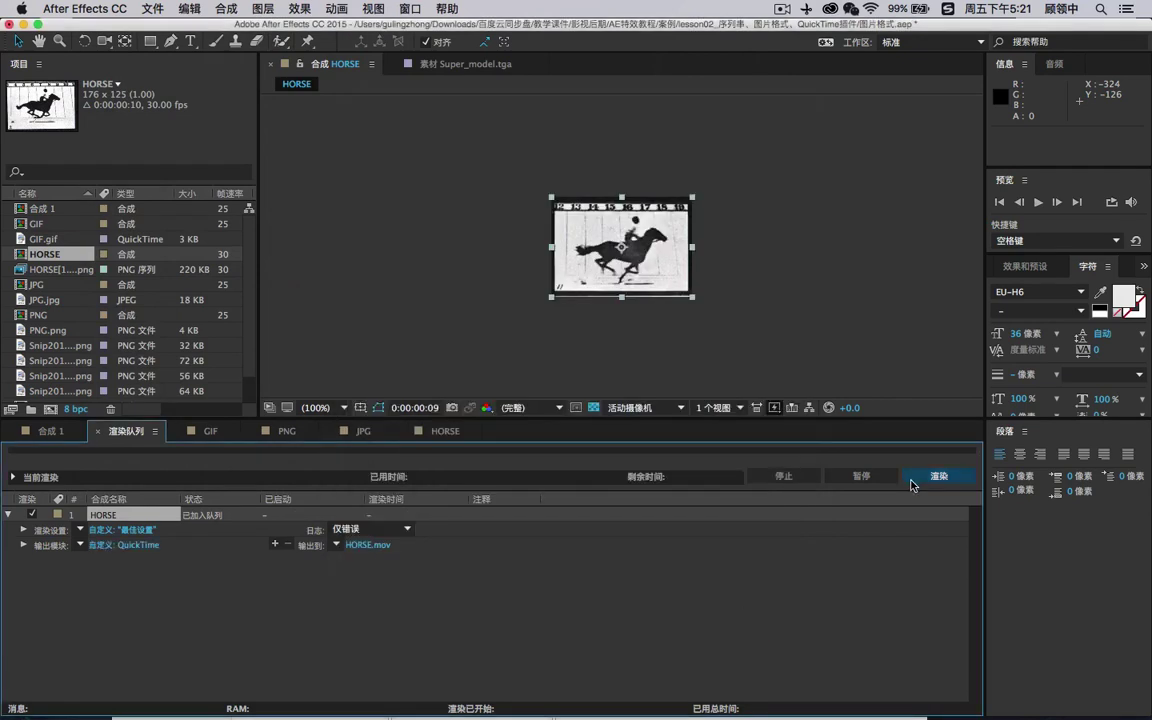
- Render the queued composition to the desktop (桌面) as the QuickTime movie HORSE and minimize After Effects
click(368, 545)
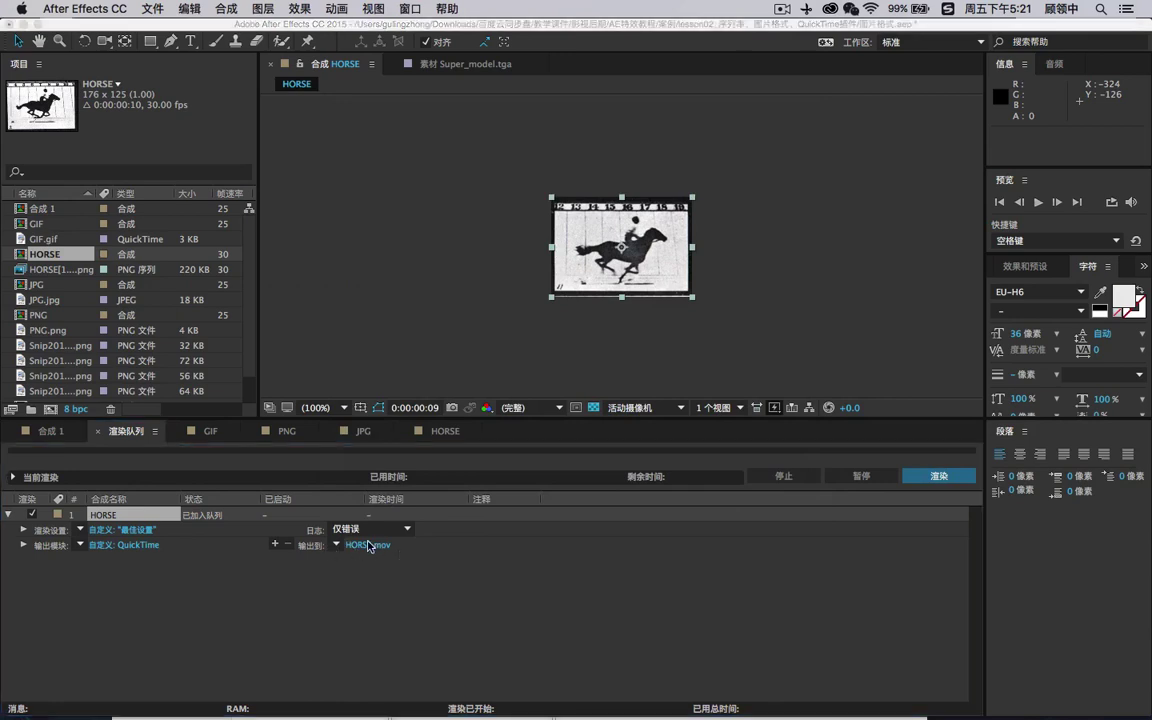
click(335, 303)
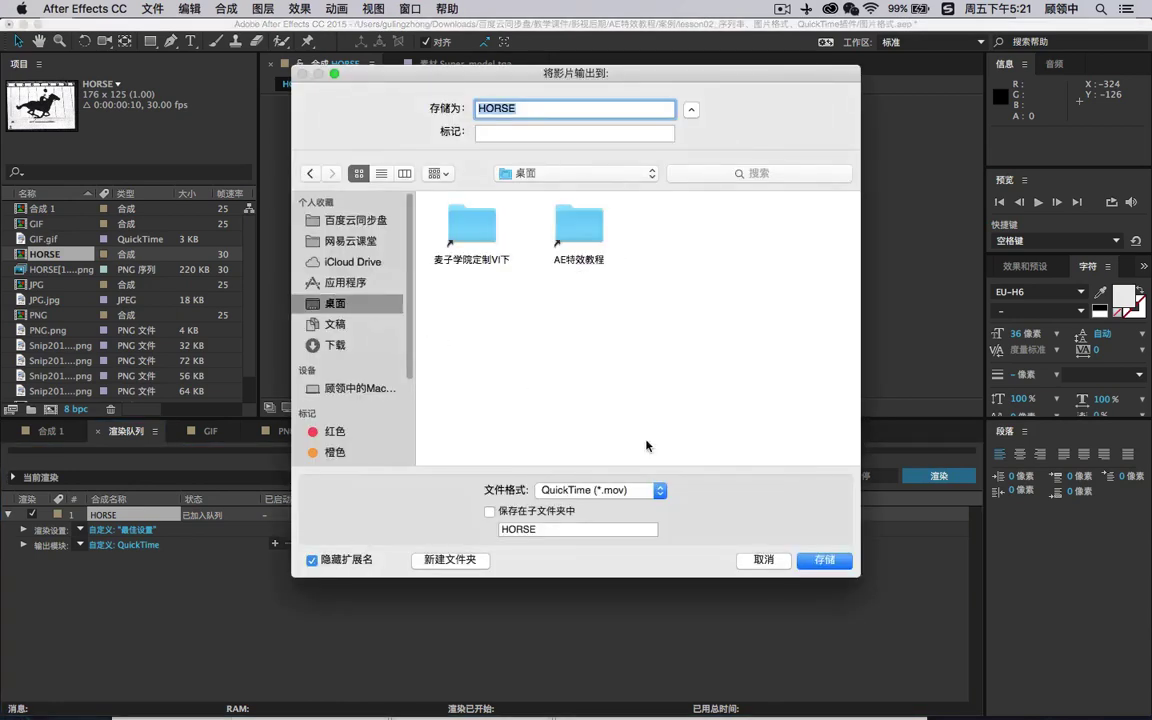
click(826, 562)
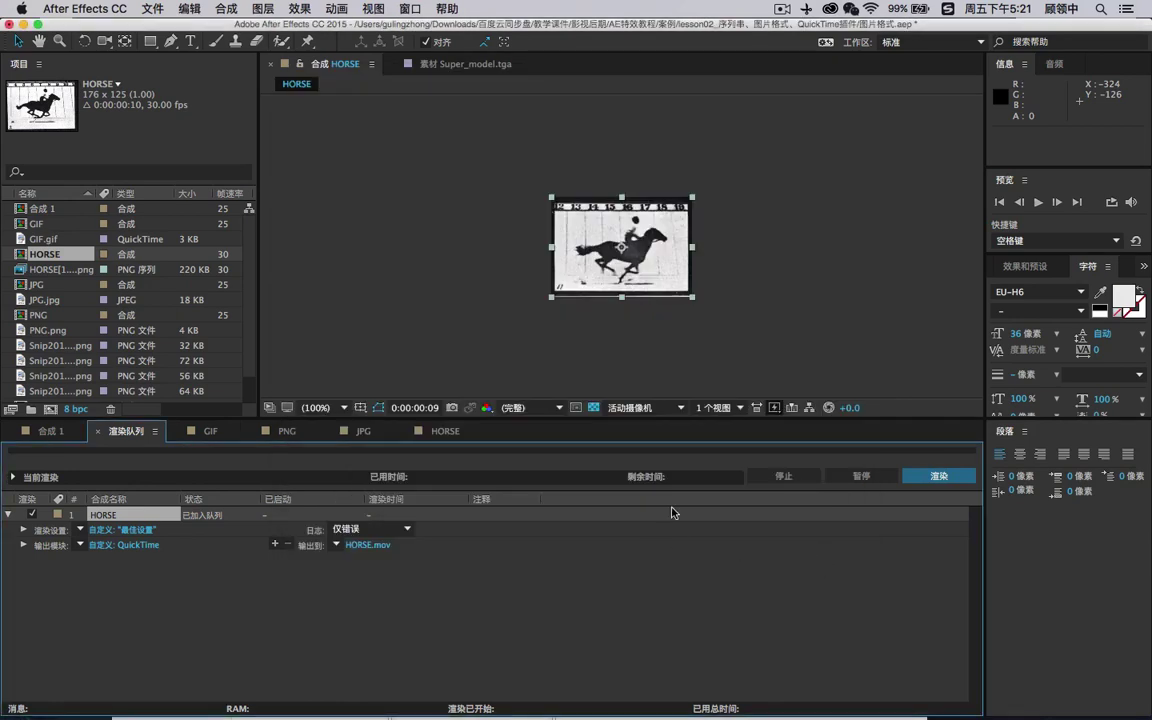
click(936, 477)
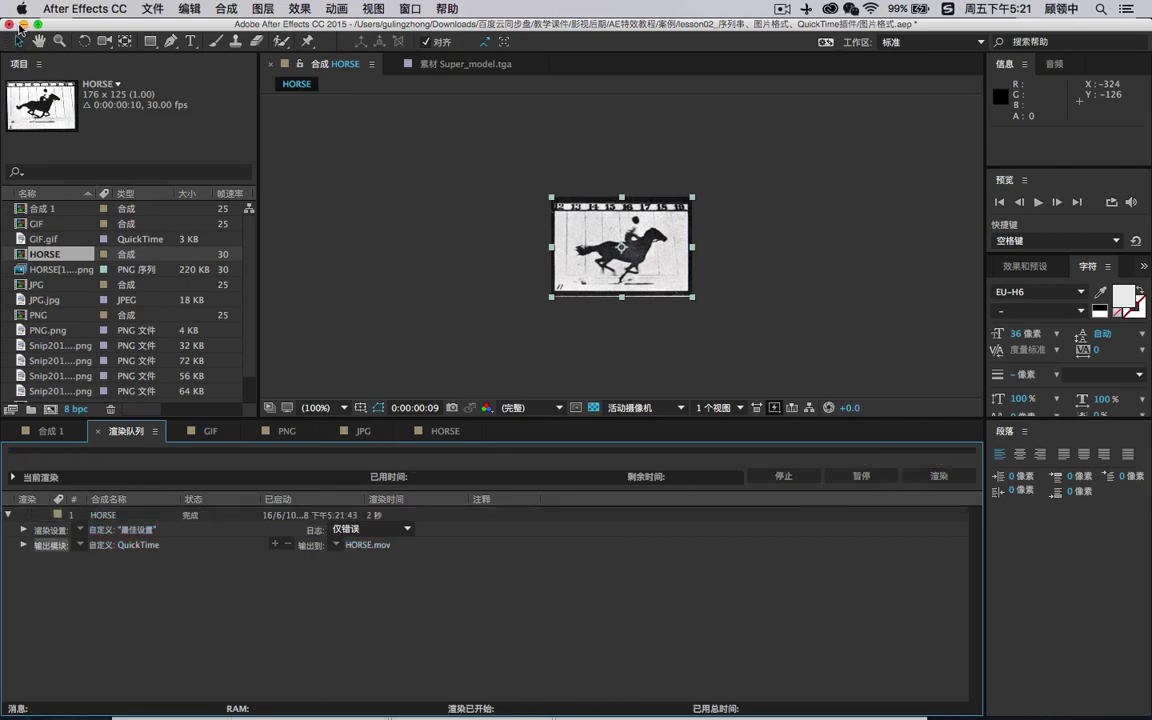
click(22, 24)
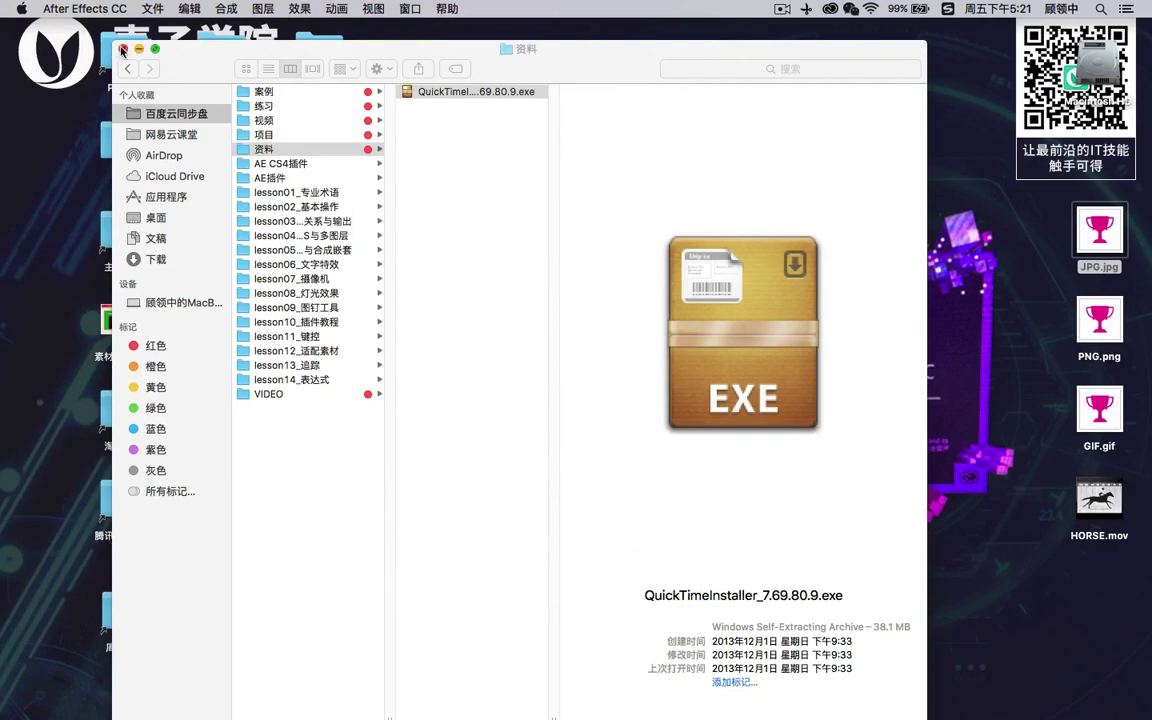
- Close the 资料 folder window, open HORSE.mov from the desktop in QuickTime Player and play it
click(122, 49)
right_click(1100, 492)
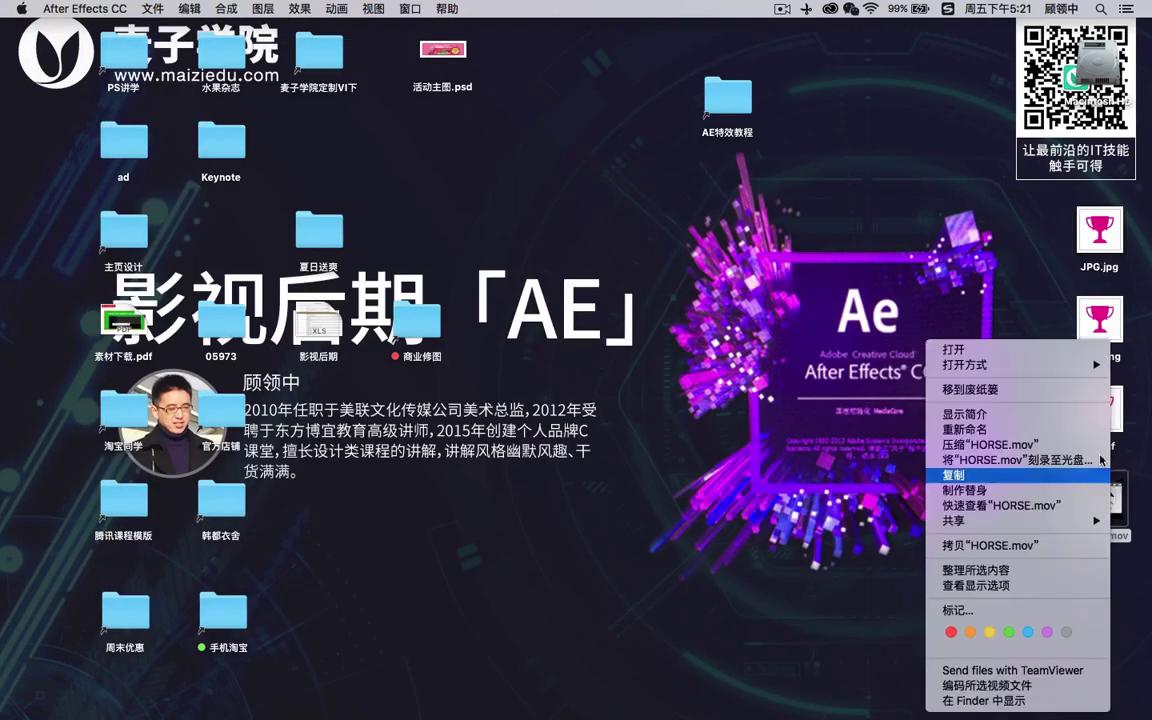
mouse_move(960, 365)
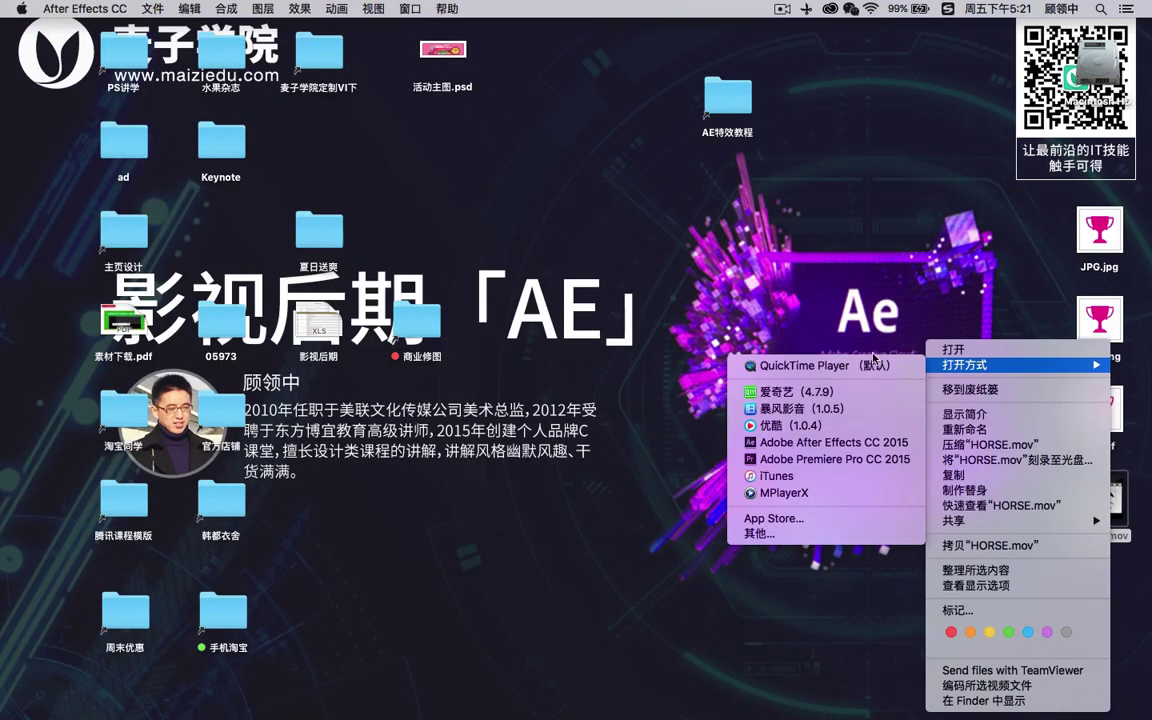
click(853, 366)
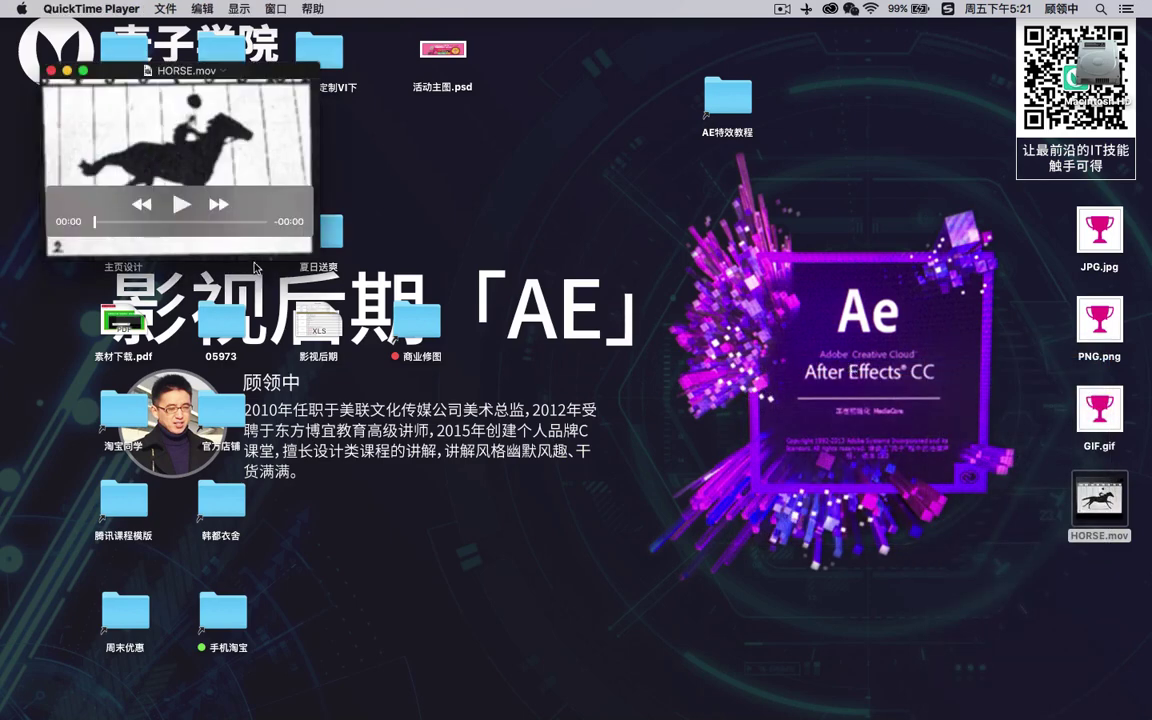
click(181, 205)
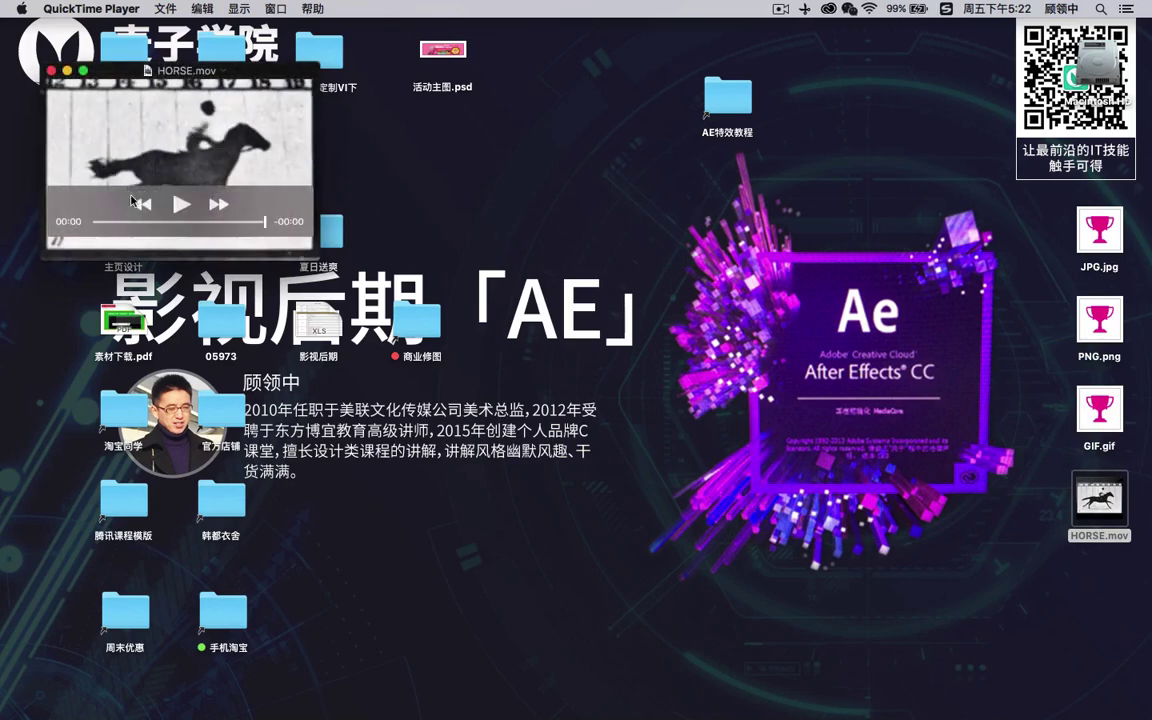
- Turn on looped playback (循环) for HORSE.mov and move its player window to the middle of the desktop
click(245, 12)
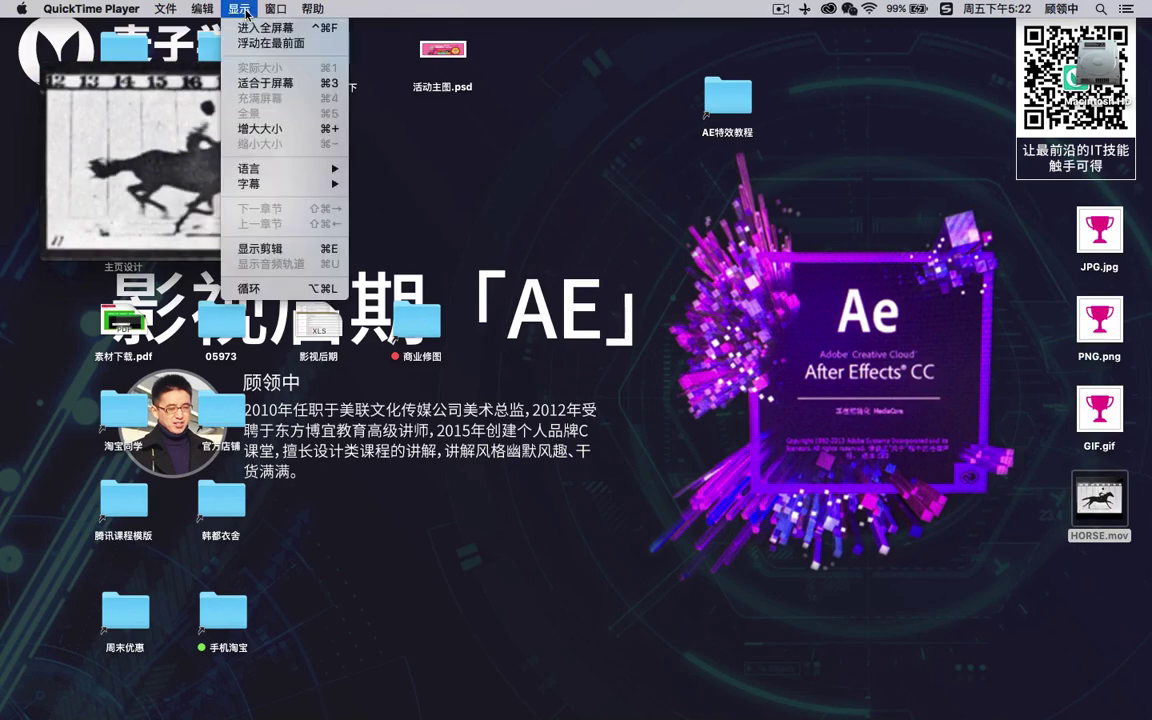
click(289, 293)
drag(270, 63, 716, 213)
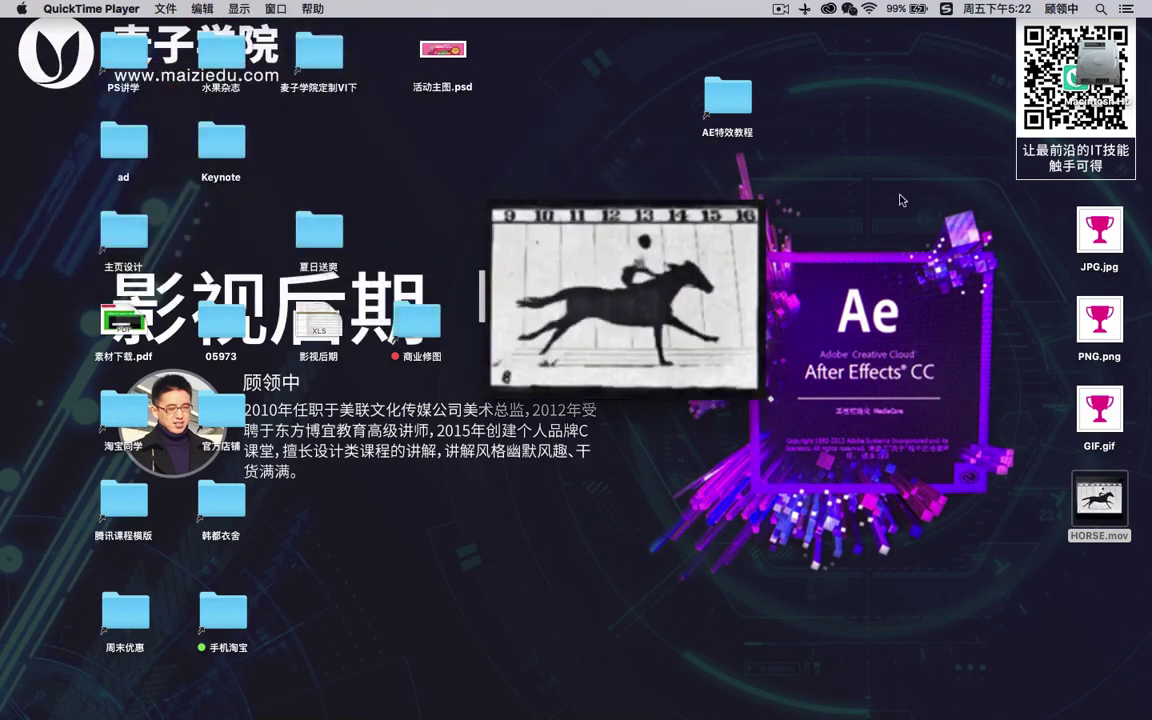